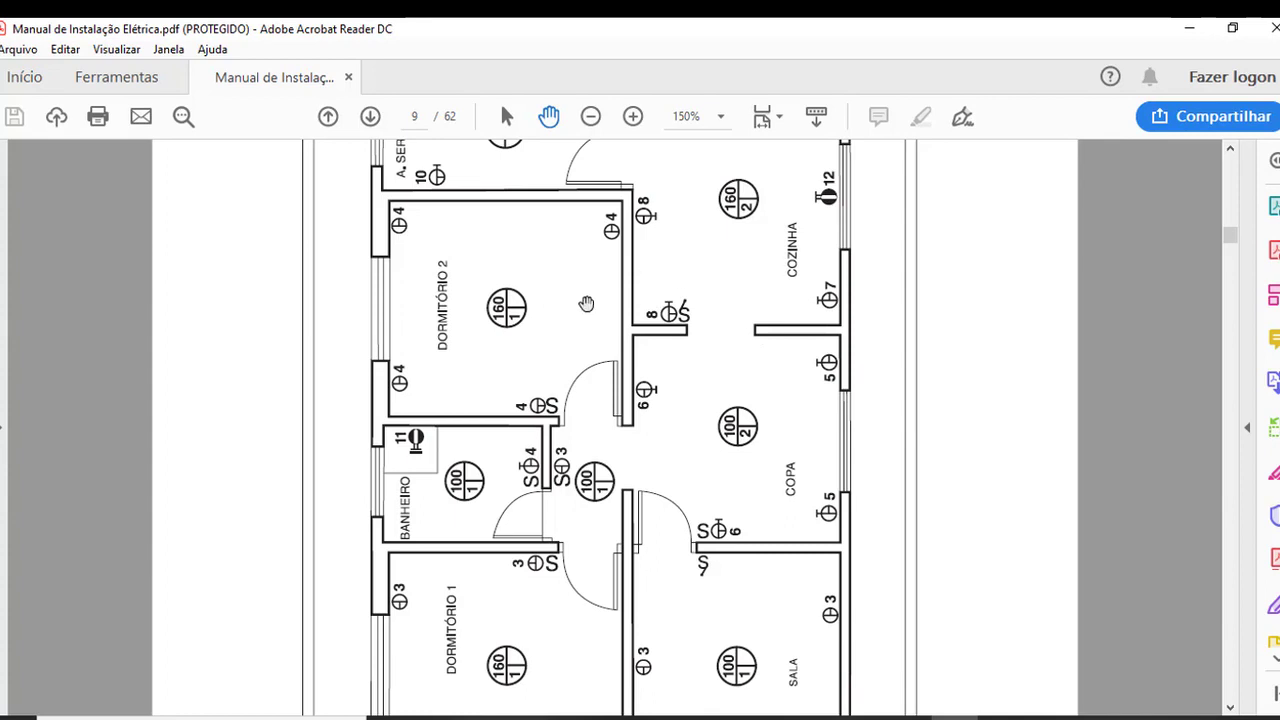
Scroll through the electrical installation manual from the floor plan down to the page 12 3D wiring drawing.
scroll(543, 301, up, 3)
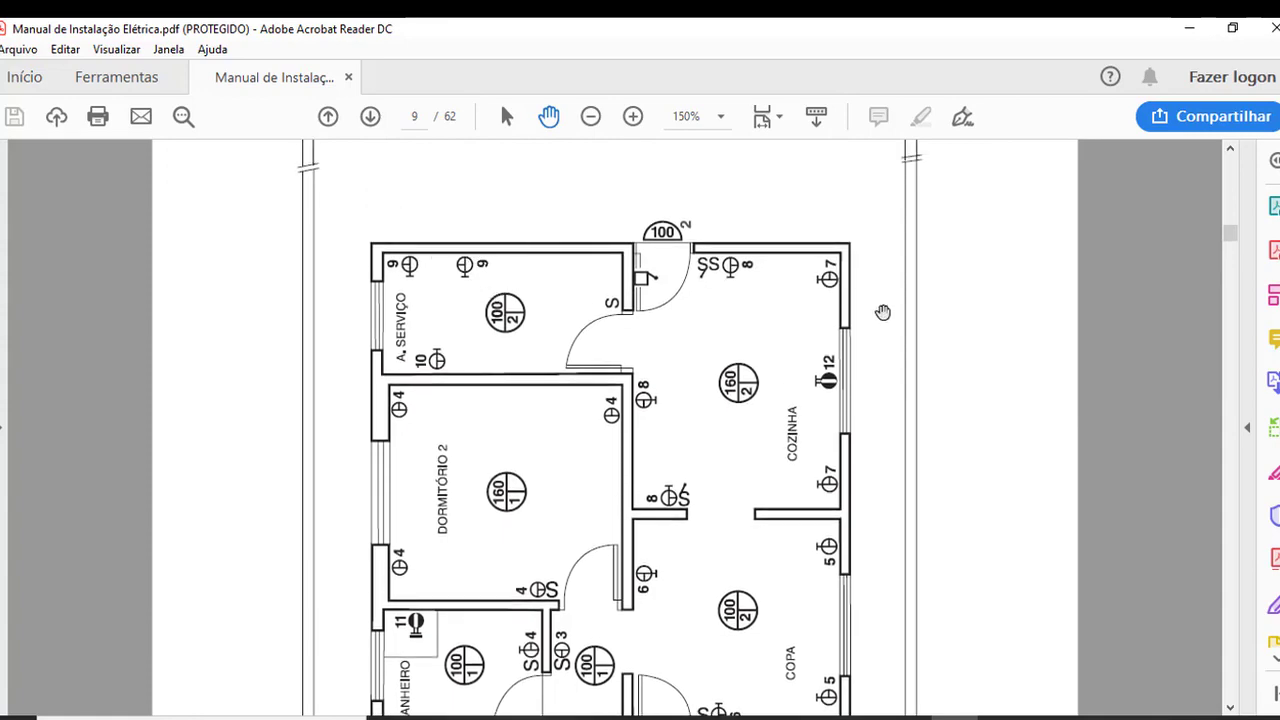
mouse_move(1230, 232)
mouse_down()
mouse_move(1230, 212)
mouse_move(1230, 248)
mouse_up()
scroll(1085, 206, down, 5)
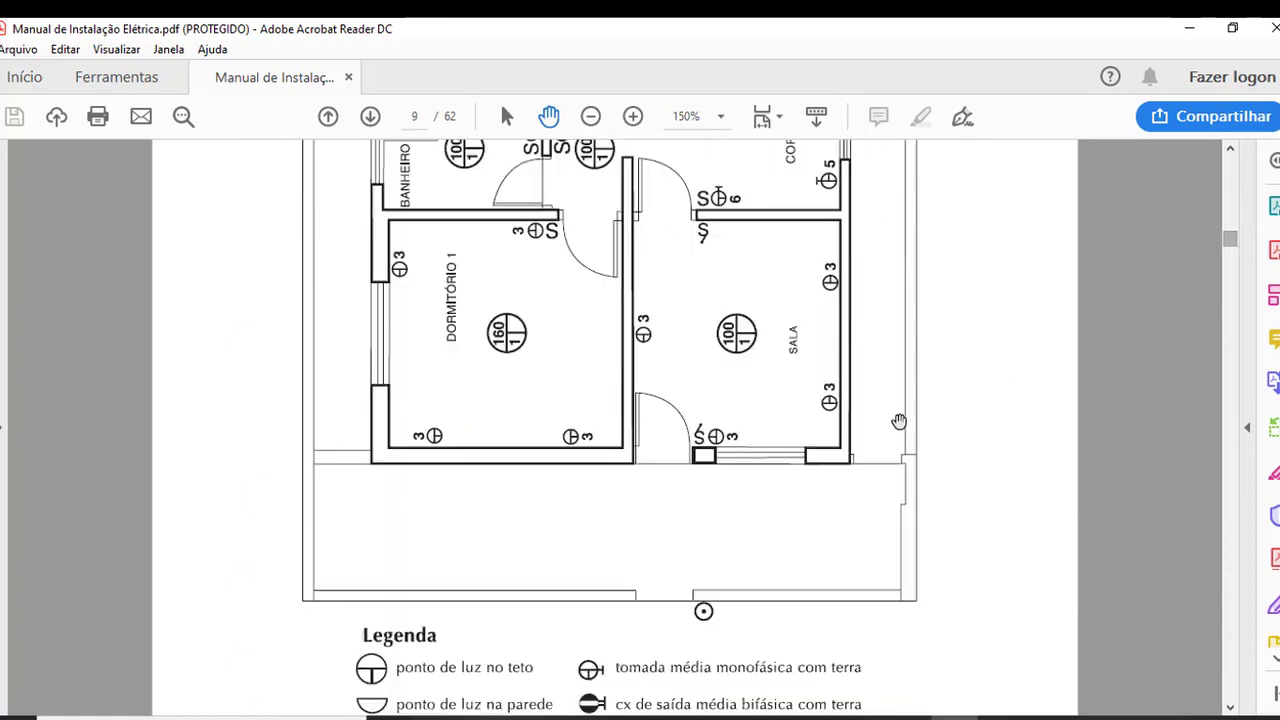
scroll(1000, 406, down, 2)
scroll(1003, 400, down, 3)
scroll(1003, 392, down, 6)
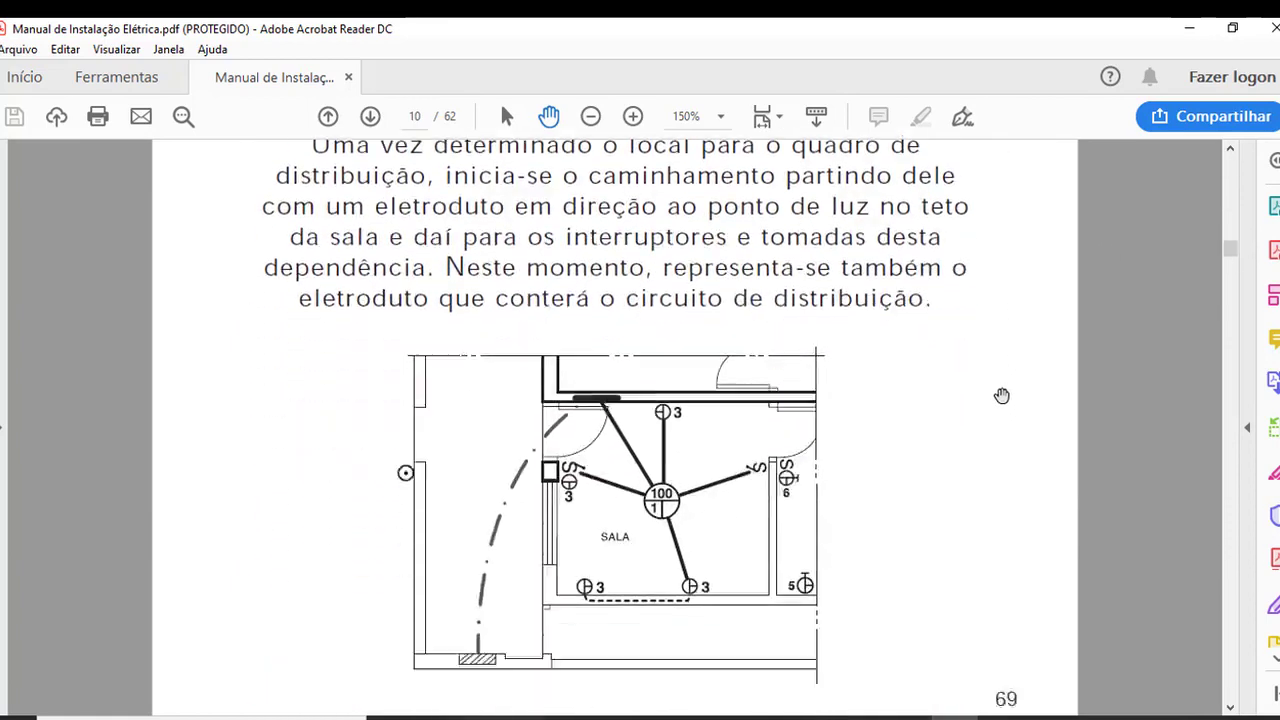
scroll(1003, 394, down, 10)
scroll(591, 400, down, 1)
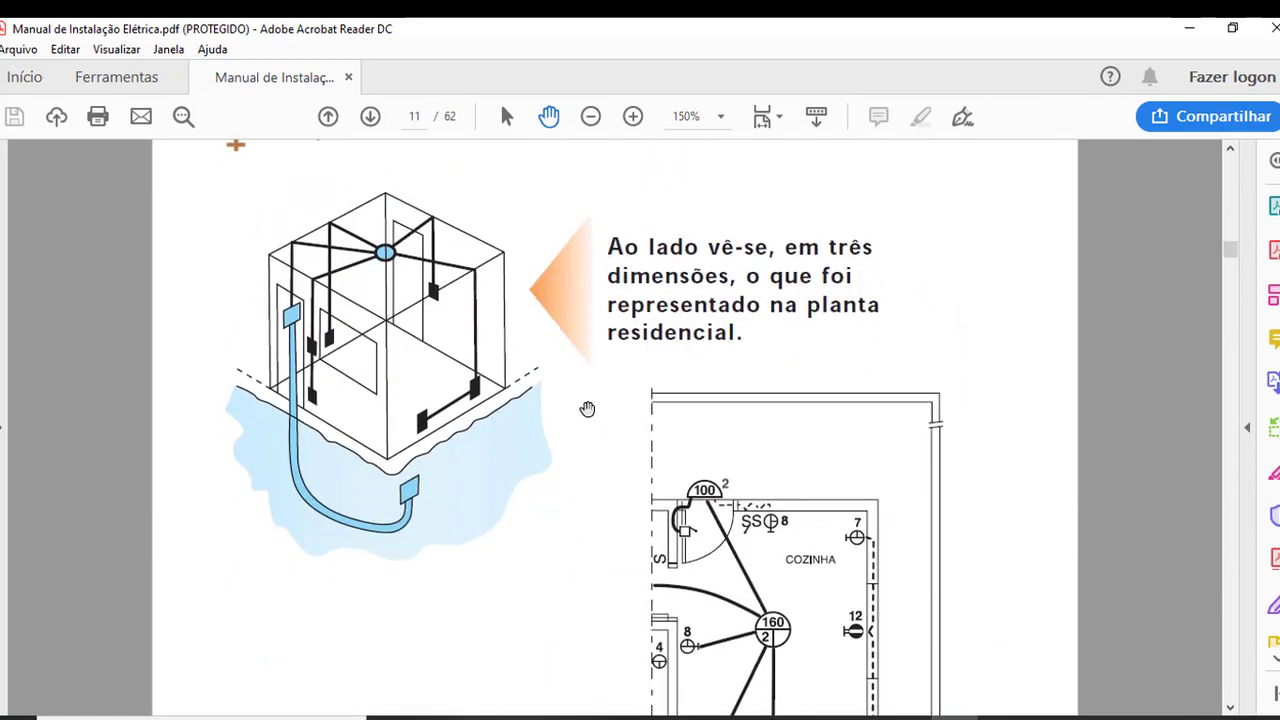
scroll(586, 409, down, 2)
scroll(614, 400, down, 1)
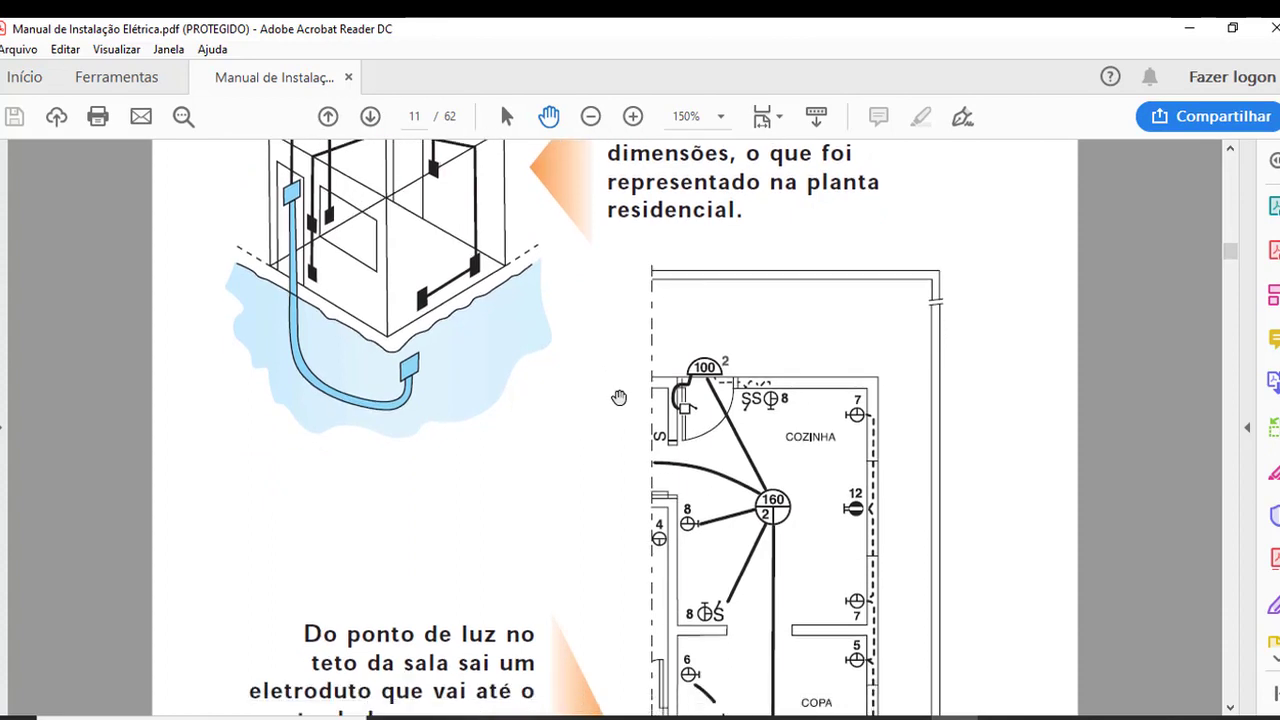
scroll(618, 398, down, 1)
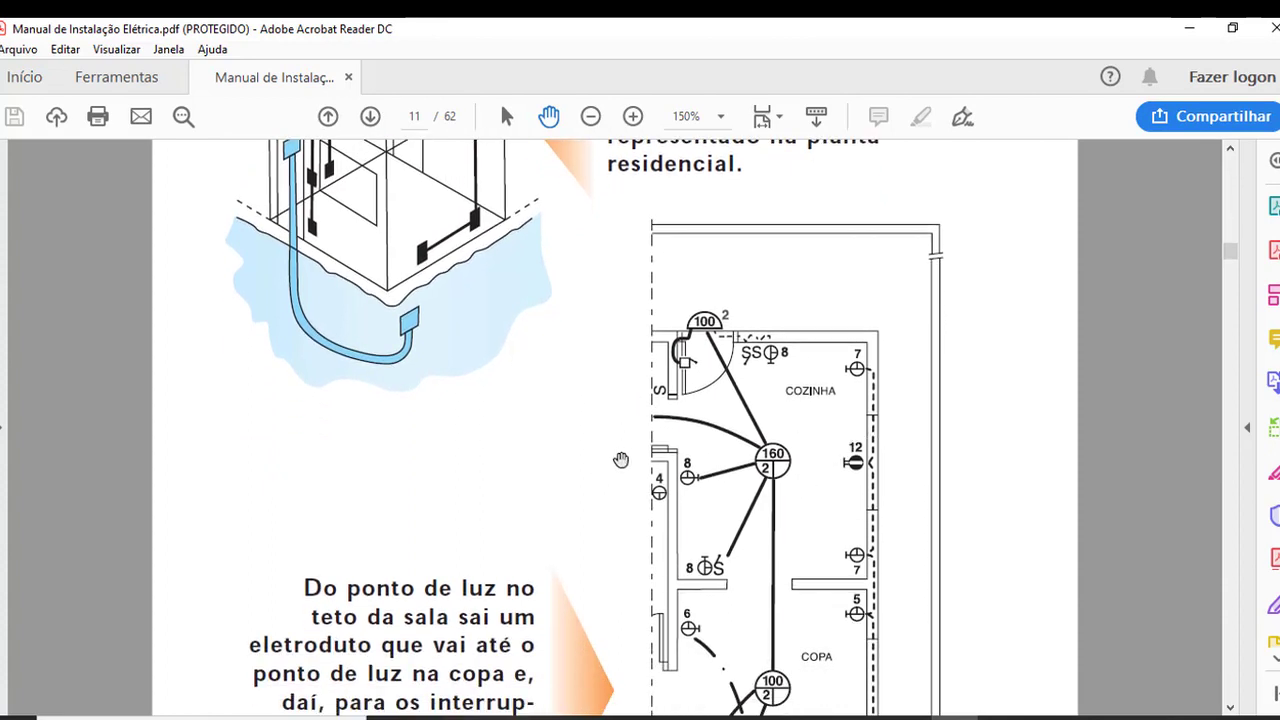
scroll(618, 458, down, 1)
scroll(657, 483, down, 4)
scroll(657, 483, down, 2)
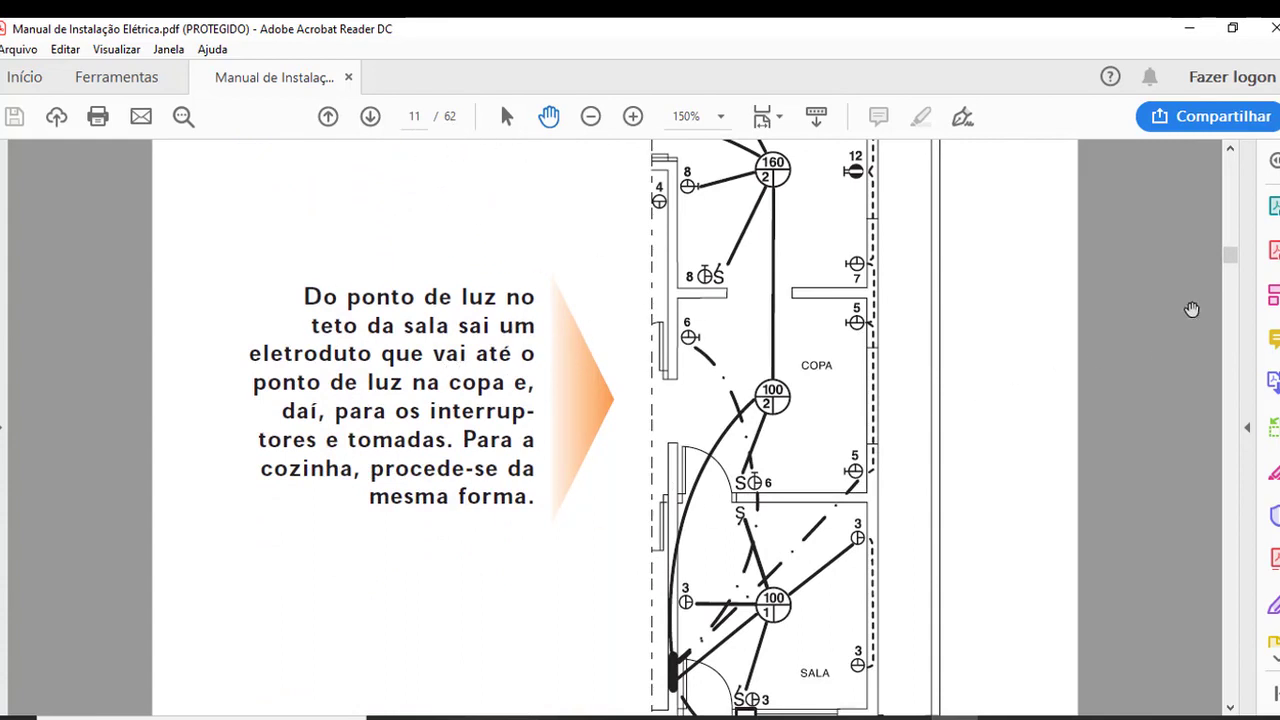
scroll(294, 289, down, 5)
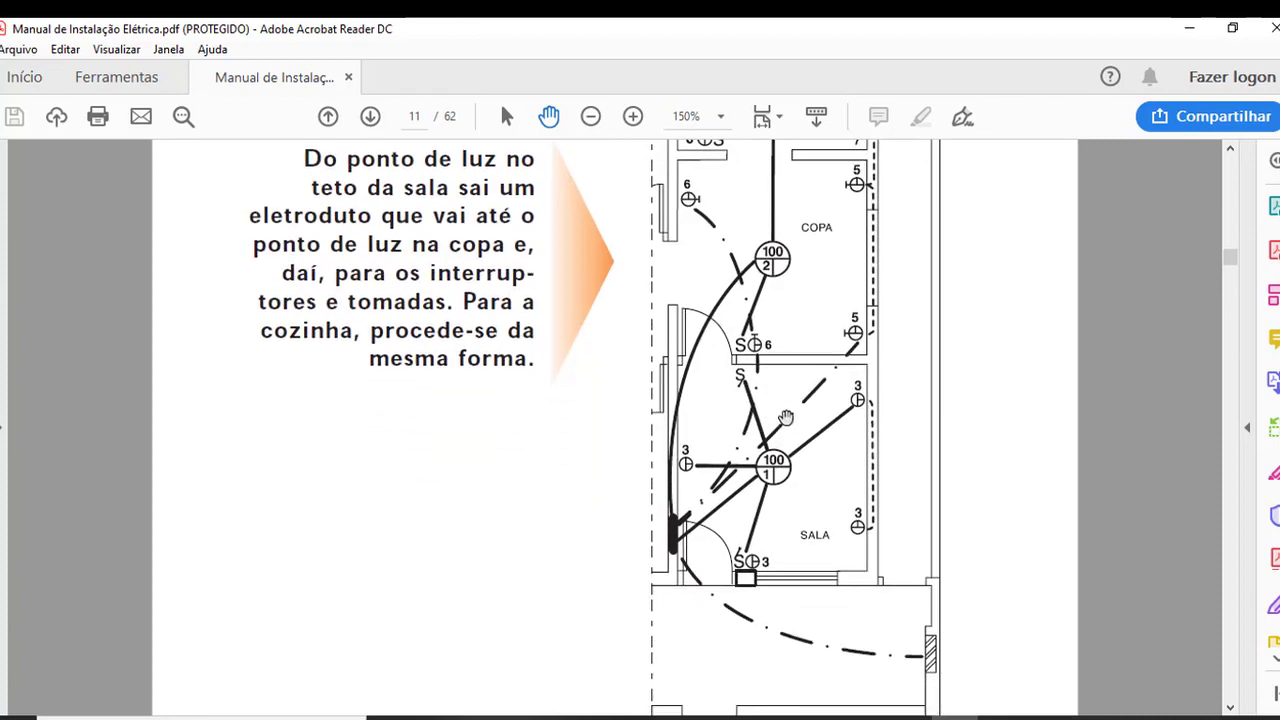
scroll(798, 428, down, 4)
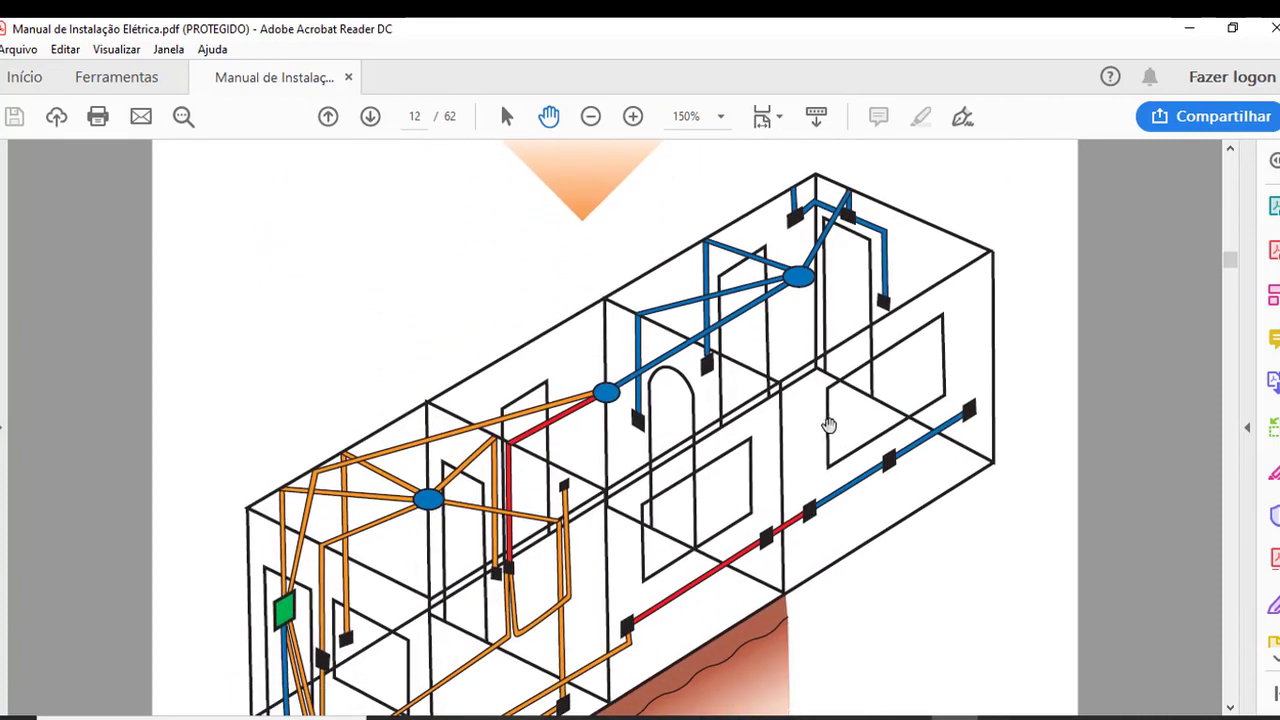
scroll(843, 417, down, 2)
scroll(840, 421, down, 2)
scroll(840, 421, down, 4)
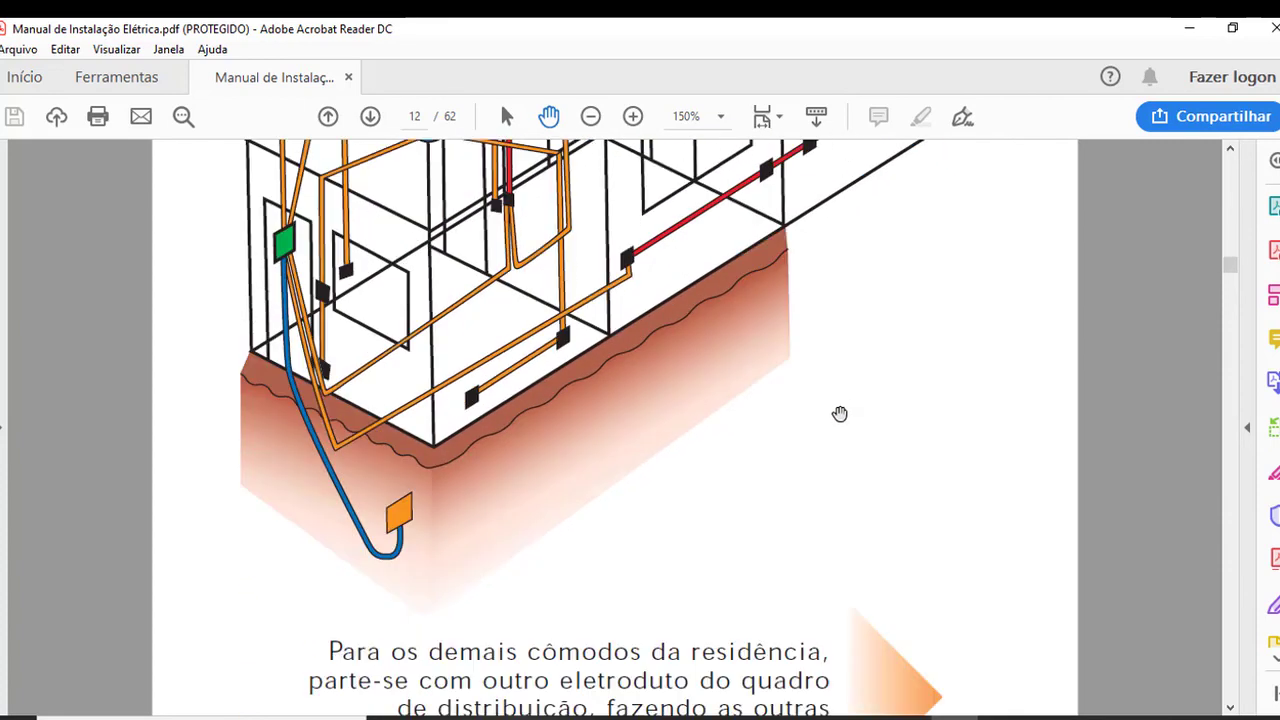
scroll(845, 423, down, 3)
scroll(1146, 294, down, 3)
Jump to page 48 and scroll over the wired plan of Dormitório 1, Banheiro, Copa and Sala.
mouse_move(1231, 271)
mouse_down()
mouse_move(1255, 343)
mouse_move(1228, 567)
mouse_up()
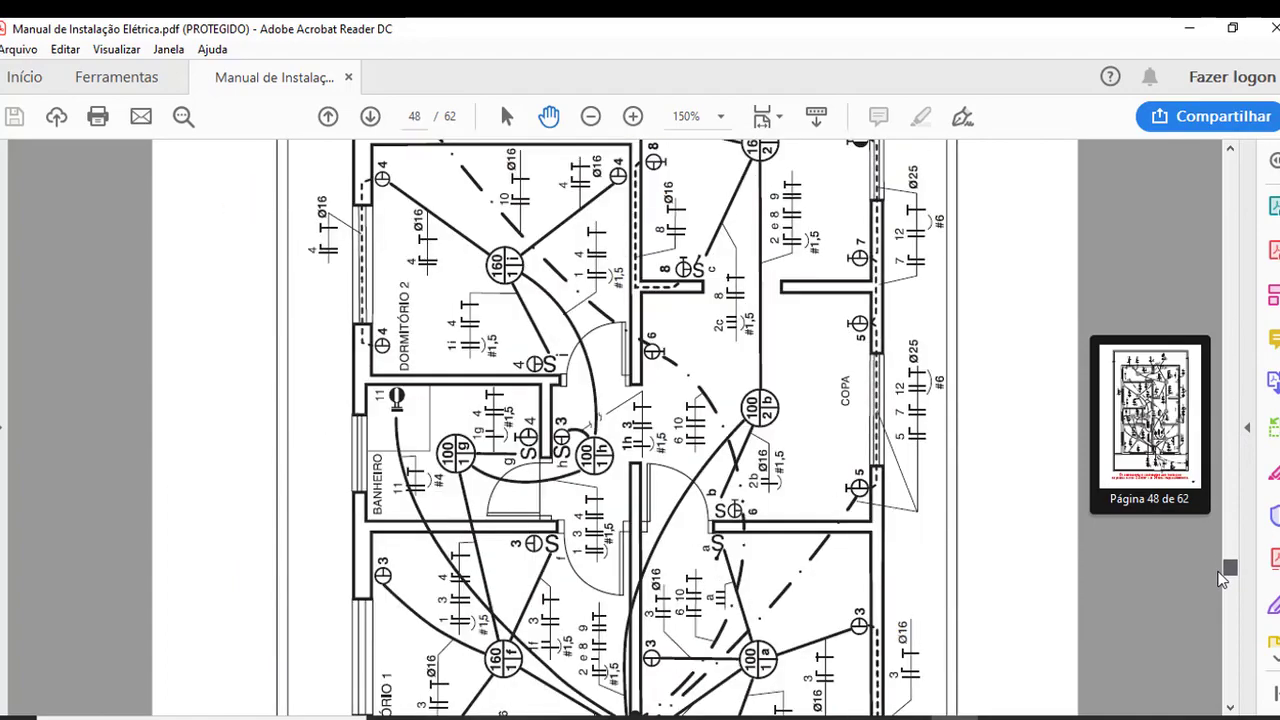
scroll(1062, 516, down, 1)
scroll(990, 468, down, 2)
scroll(917, 421, down, 2)
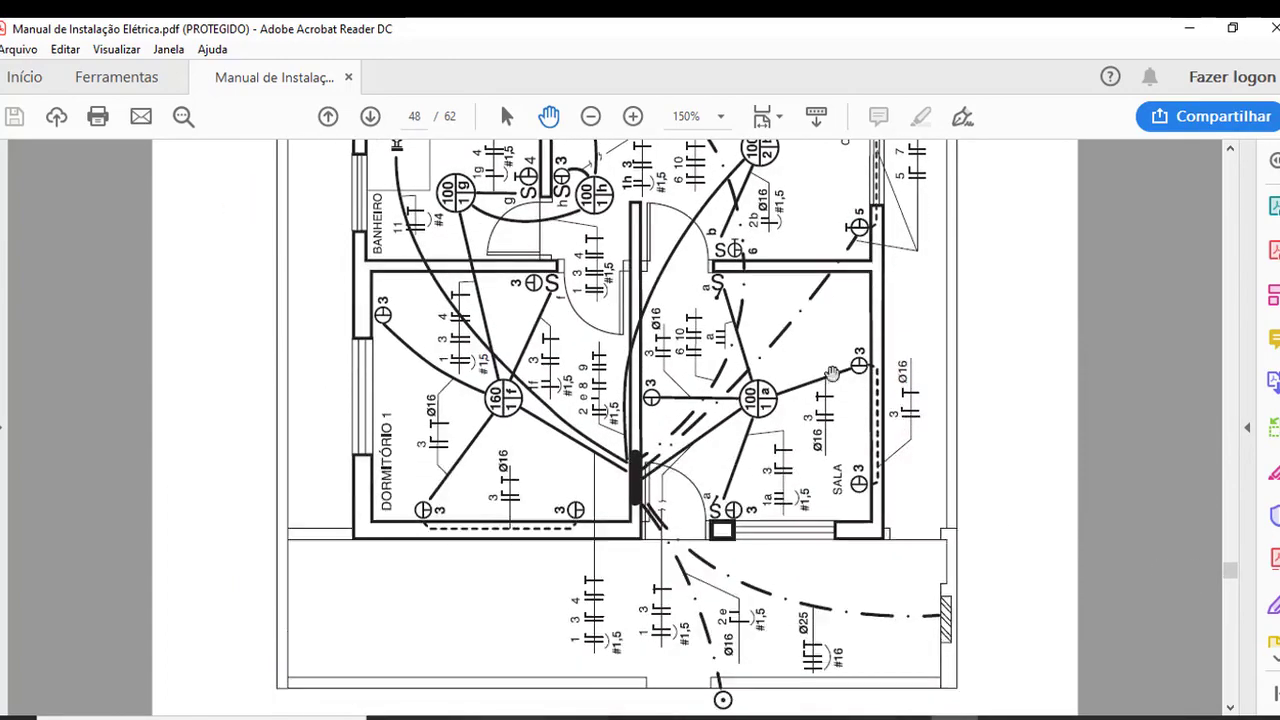
scroll(845, 373, down, 5)
scroll(847, 374, down, 3)
scroll(862, 376, down, 2)
scroll(887, 373, down, 2)
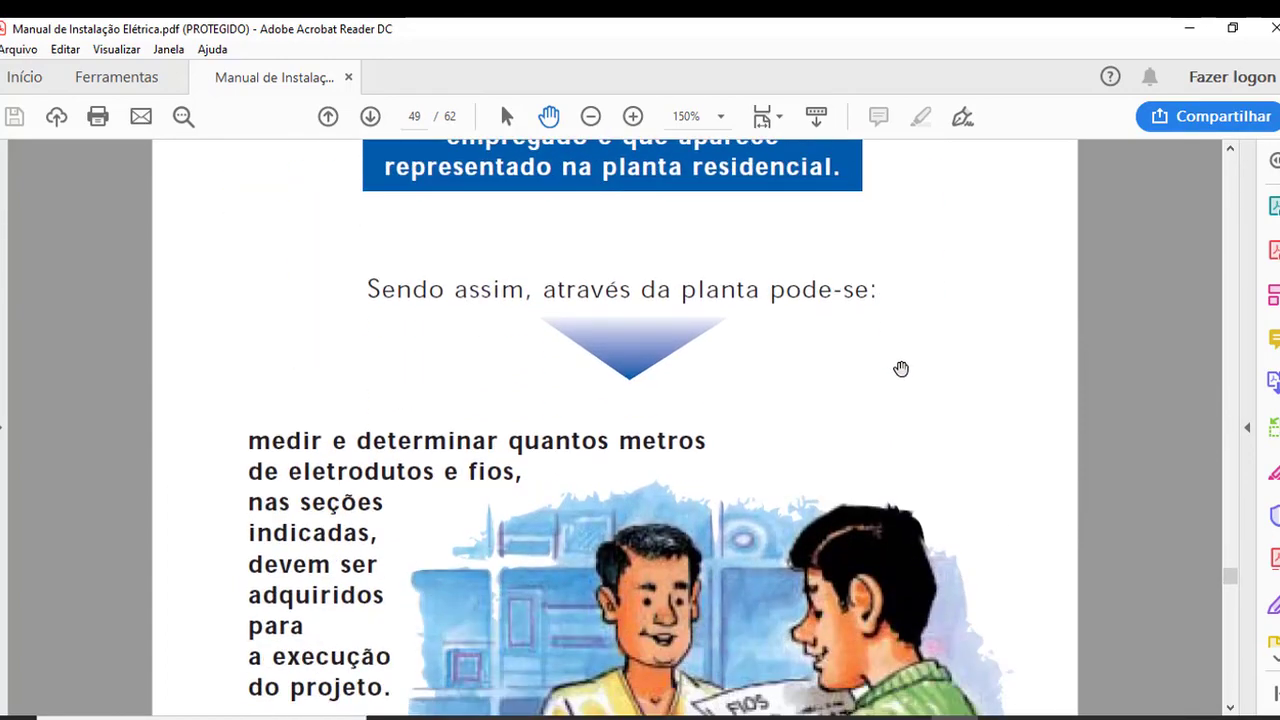
scroll(895, 365, up, 2)
scroll(891, 361, up, 4)
scroll(884, 369, up, 5)
scroll(888, 378, up, 3)
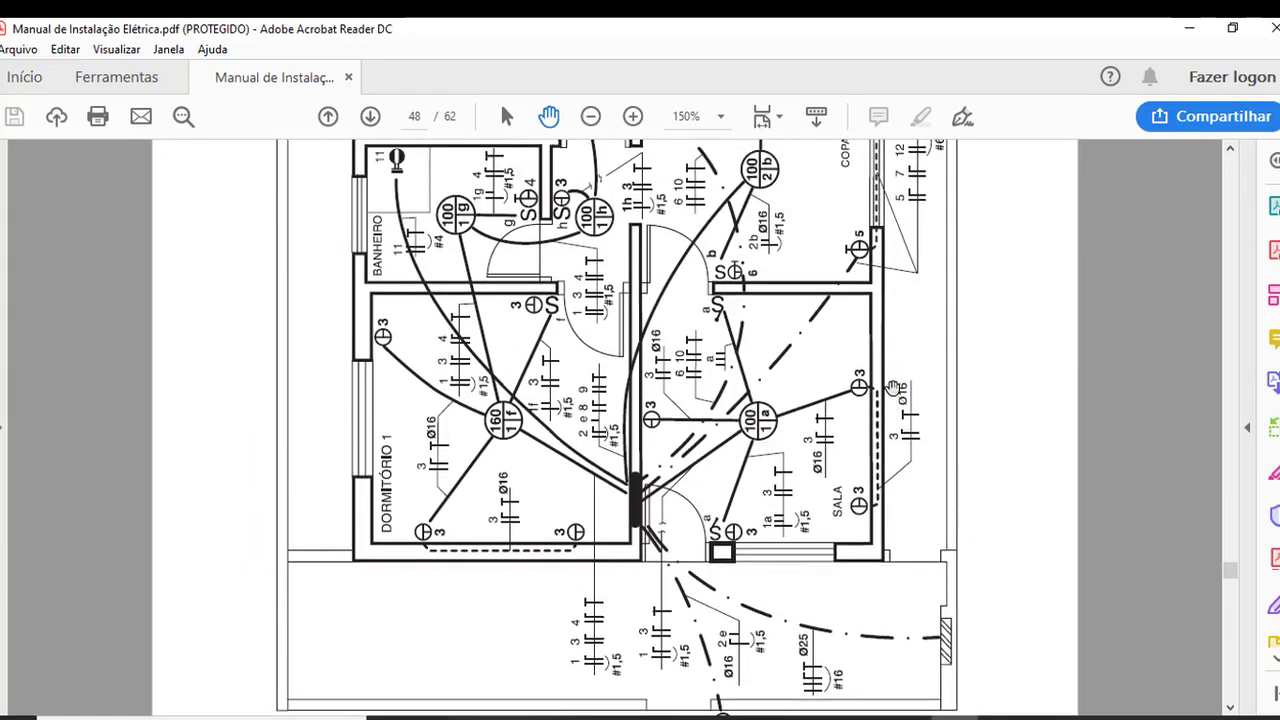
scroll(890, 385, up, 4)
scroll(885, 392, up, 1)
scroll(878, 398, up, 4)
scroll(868, 404, up, 2)
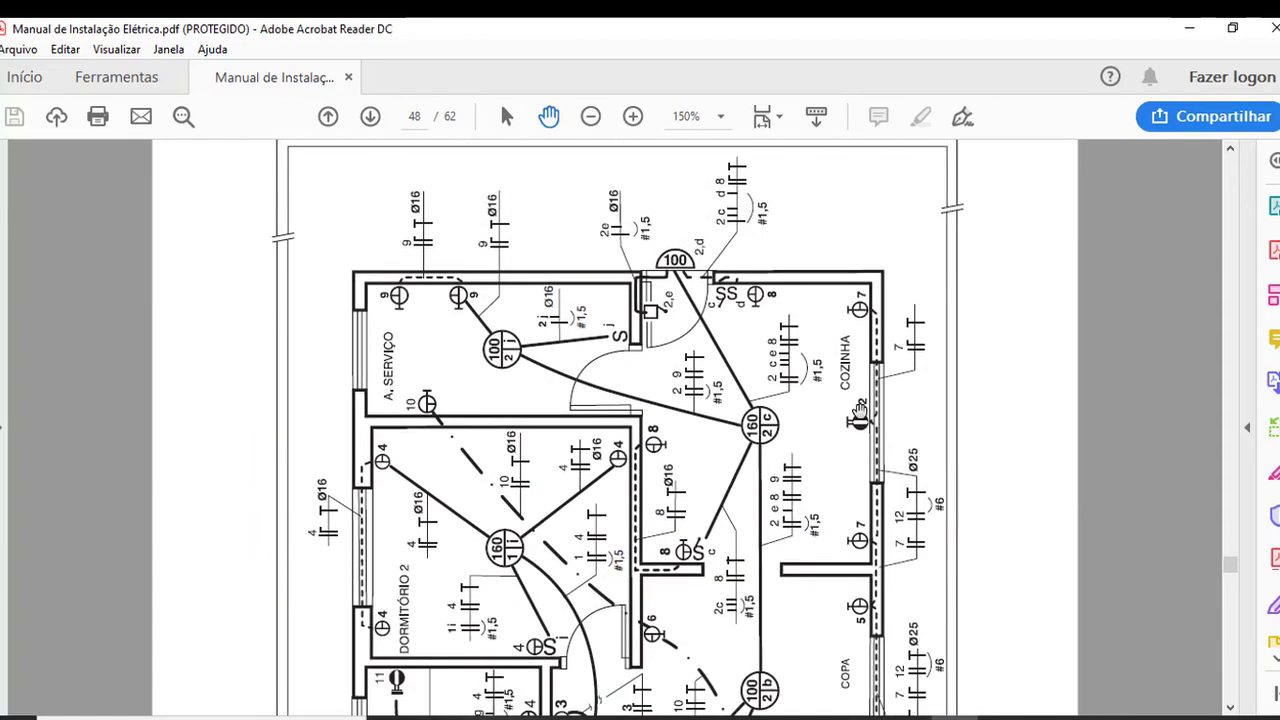
scroll(860, 410, up, 1)
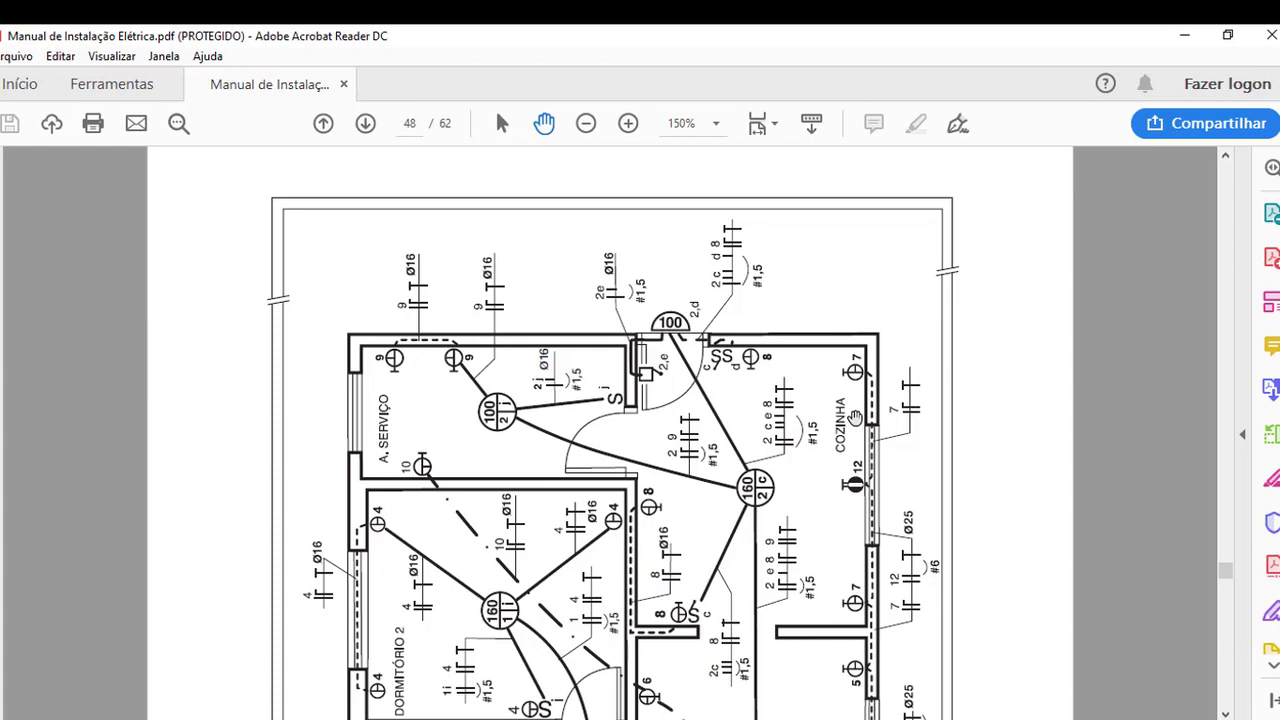
scroll(880, 425, down, 5)
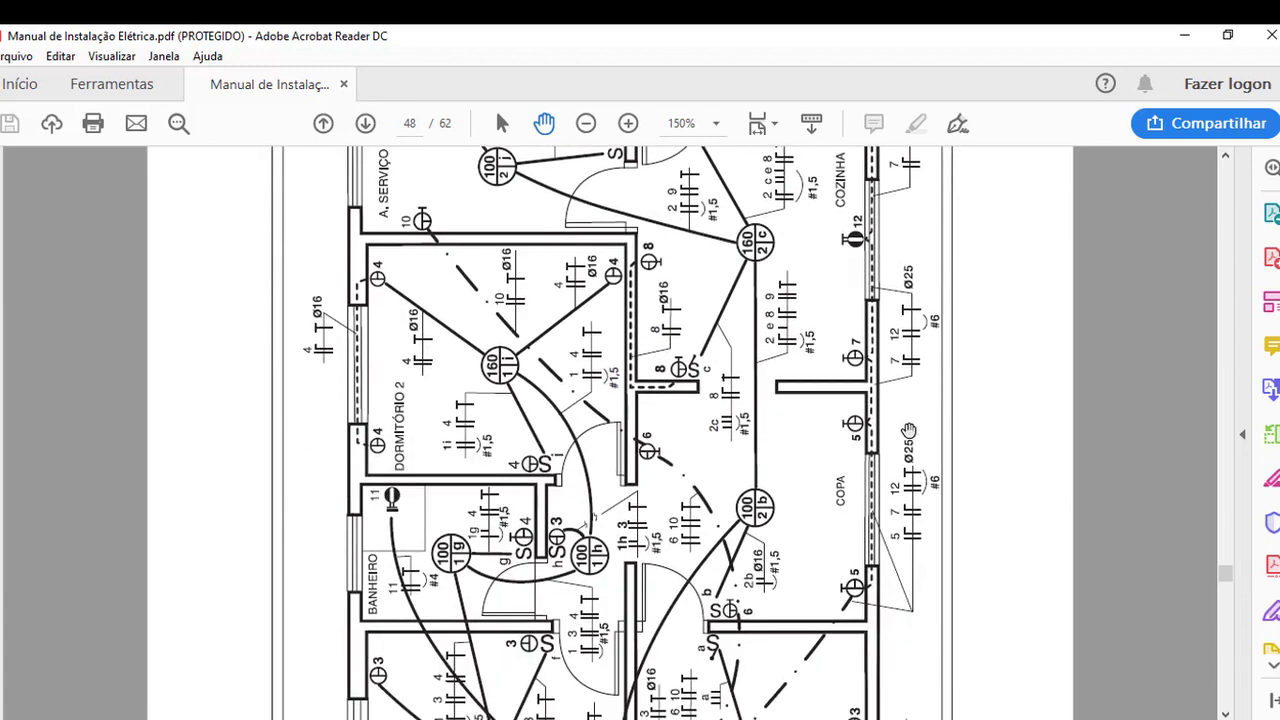
scroll(908, 430, down, 3)
scroll(894, 396, down, 2)
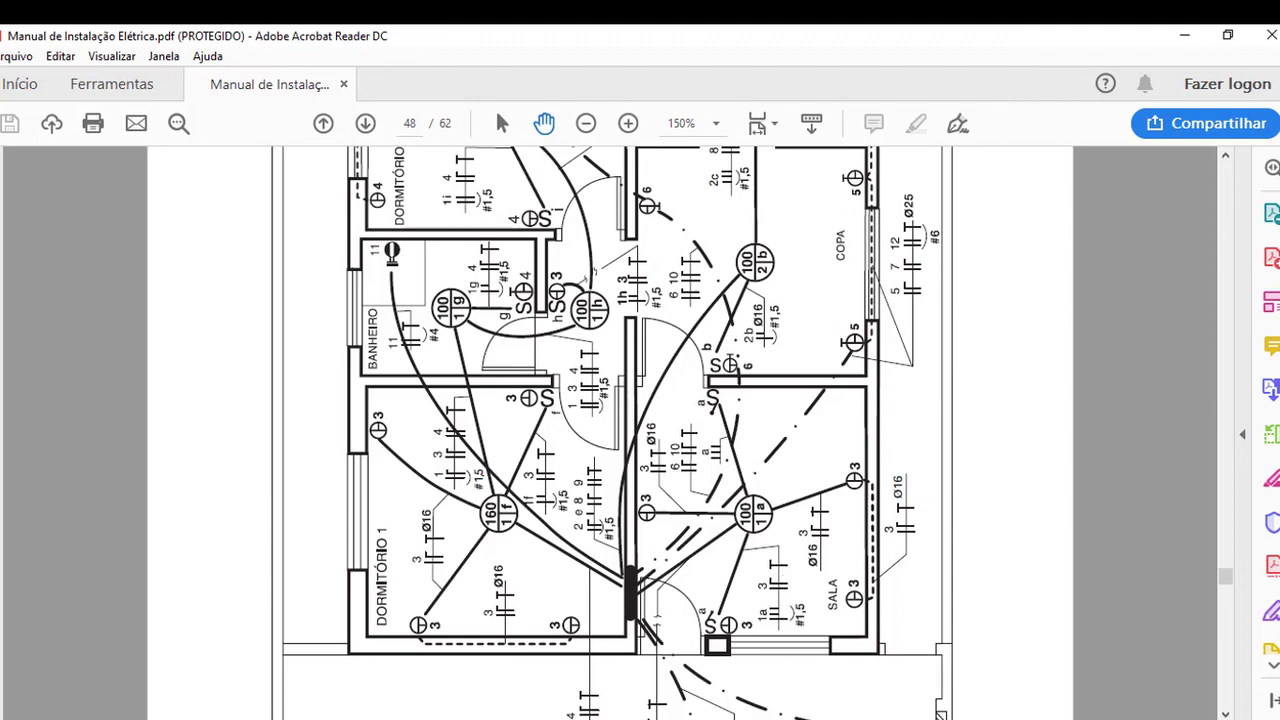
Switch to Revit, start a new project and list the Arquivo modelo templates.
click(740, 660)
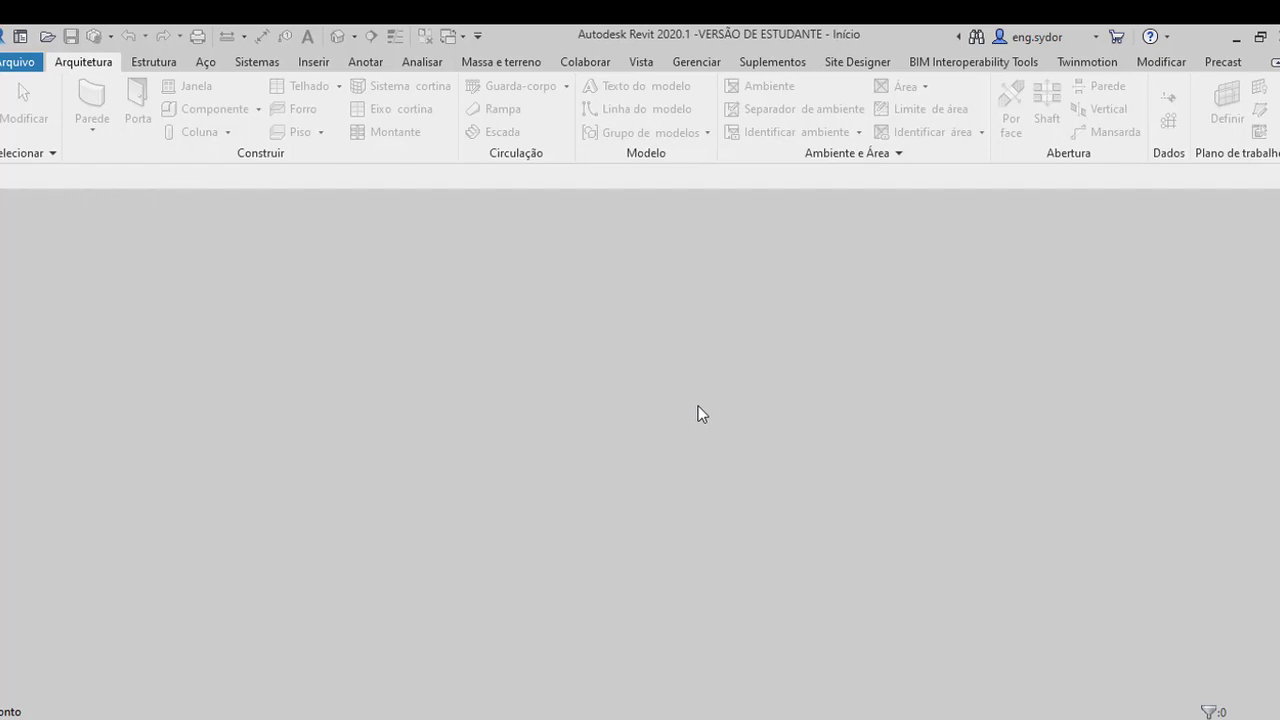
click(8, 66)
key(Escape)
click(706, 345)
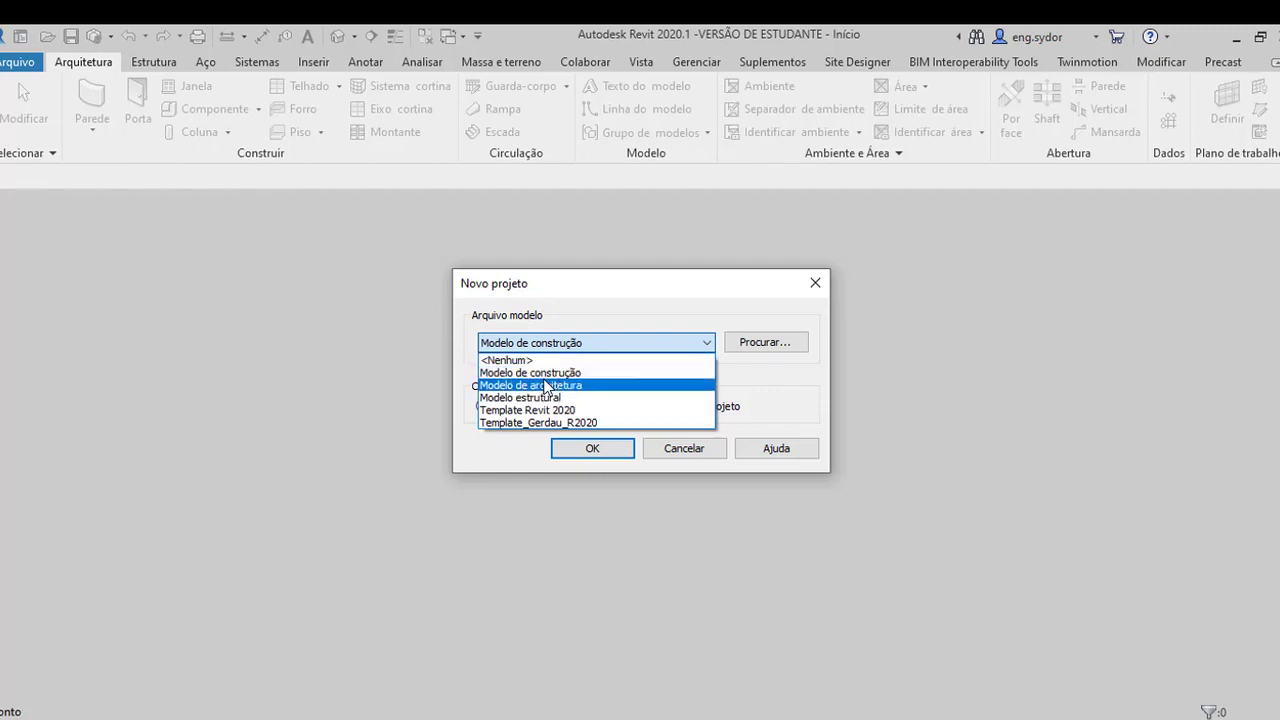
Close the template list, leaving Modelo de construção selected.
click(592, 294)
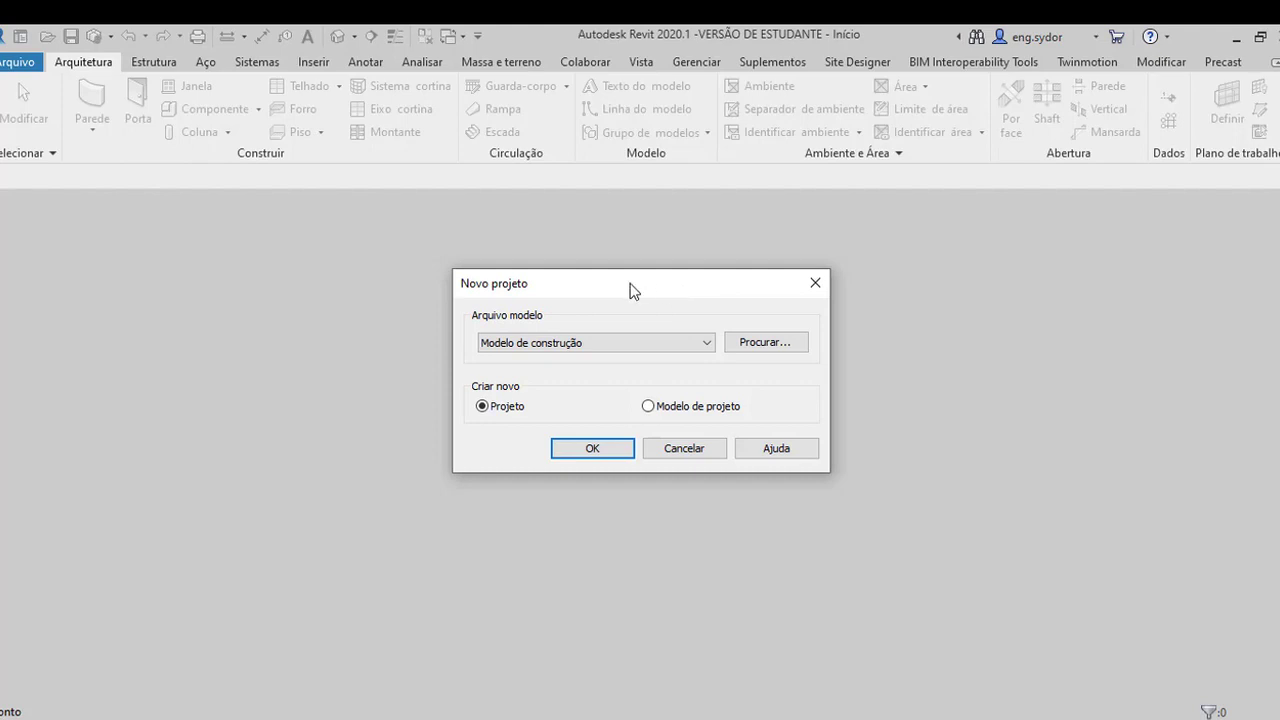
Cancel the new project and open the Locais de arquivos page of Opções.
click(690, 456)
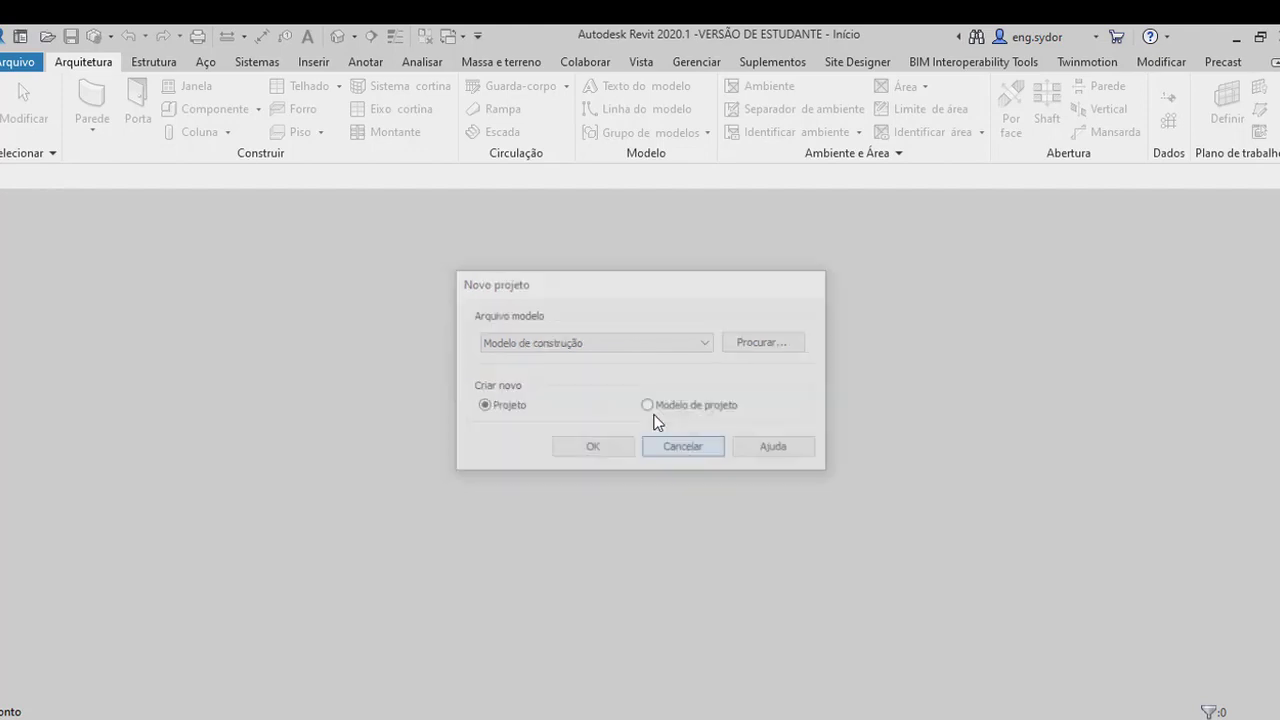
click(14, 62)
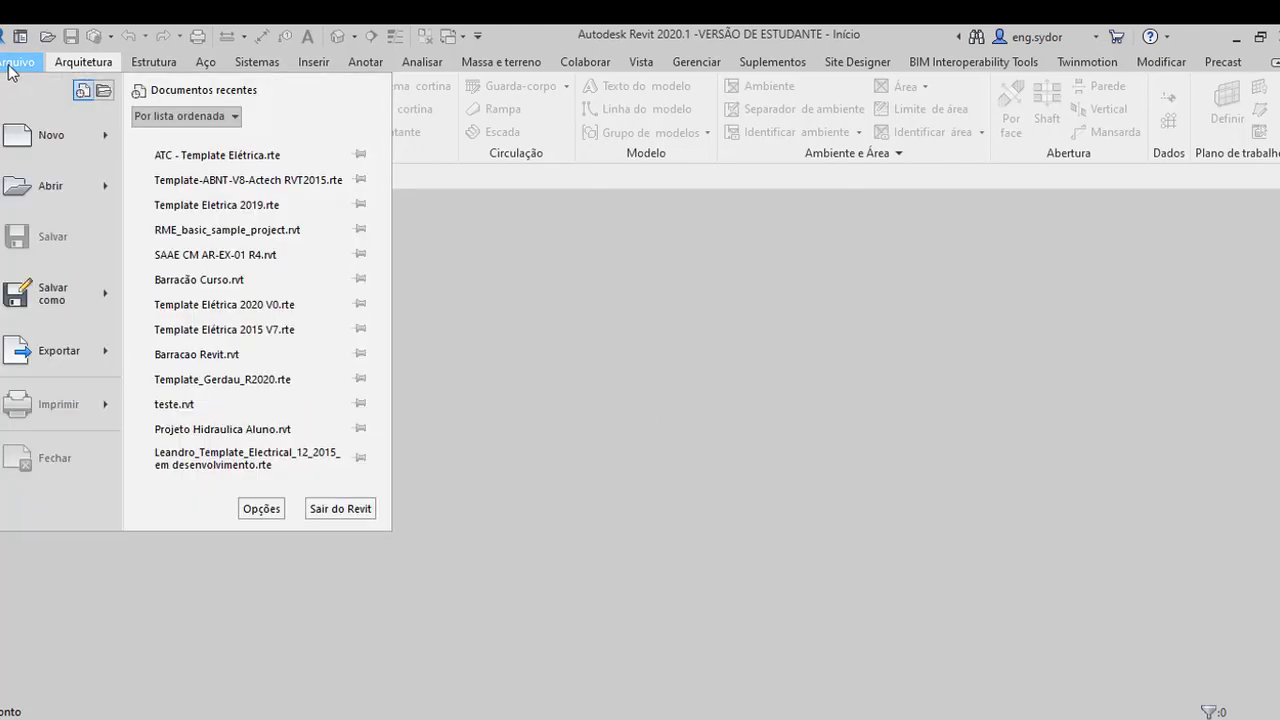
click(279, 519)
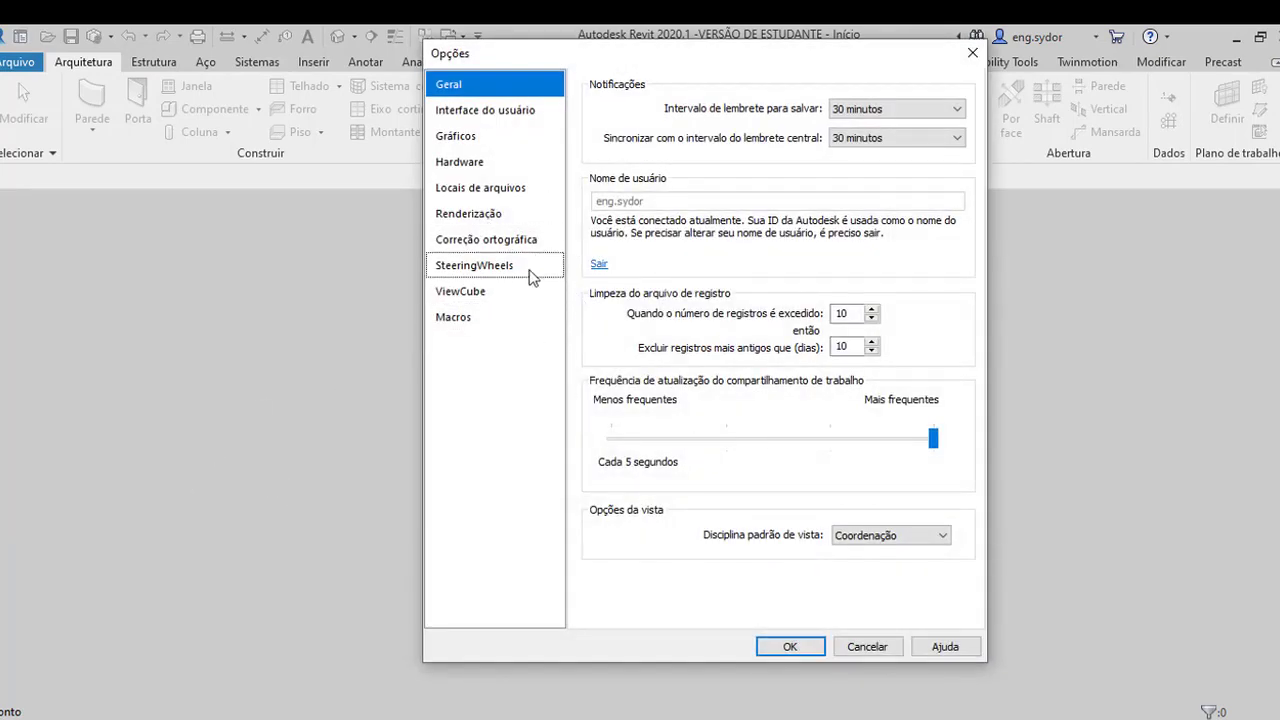
click(486, 190)
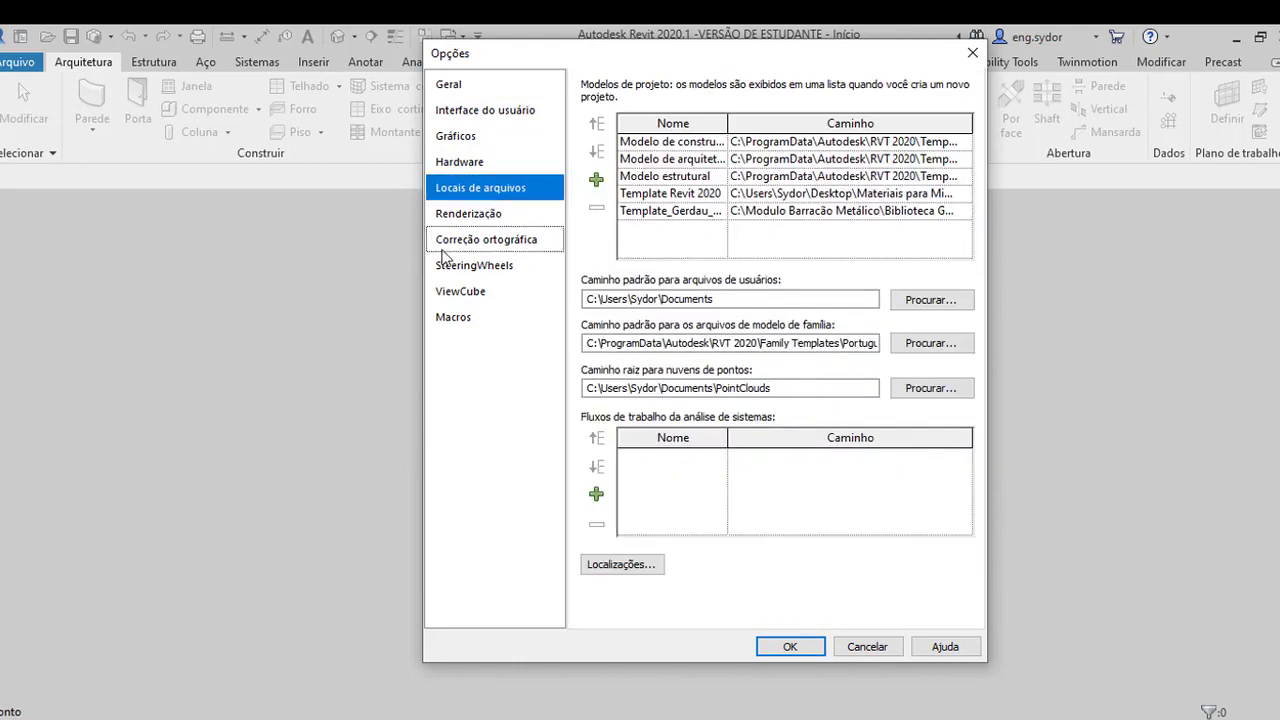
Add a new project template location, browsing Disco Local (C:) to the ProgramData folder.
click(596, 181)
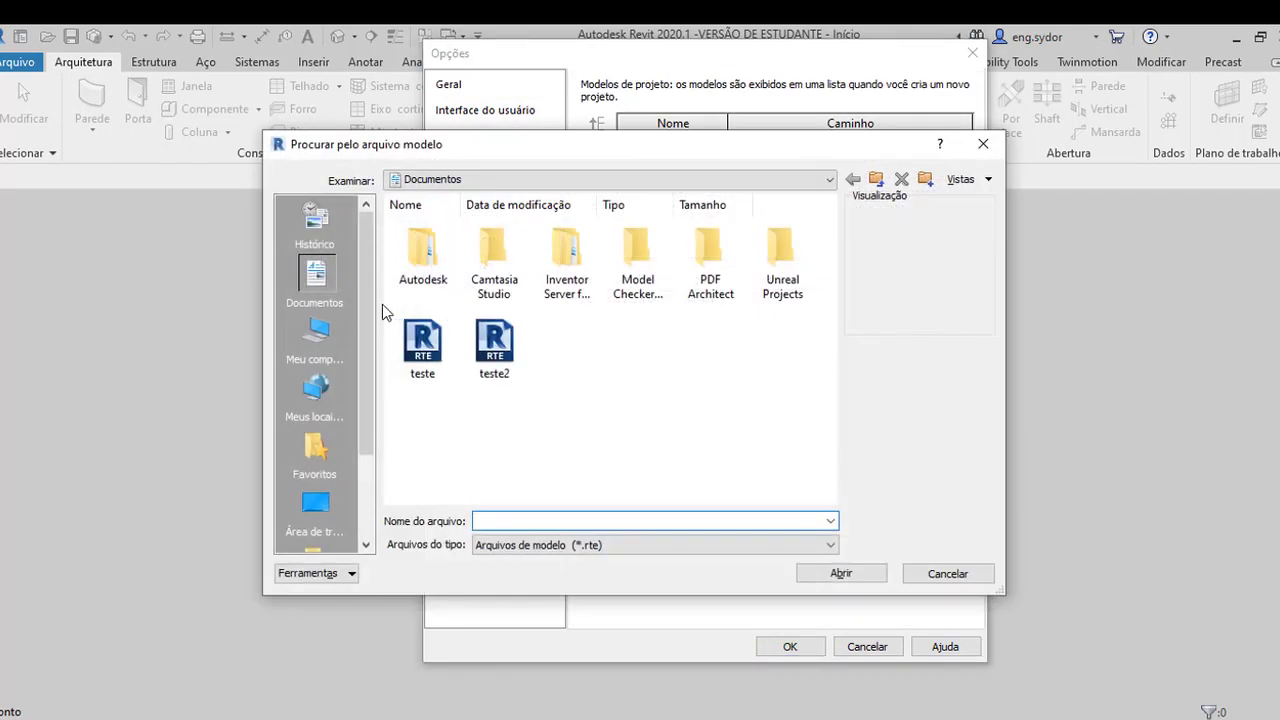
click(316, 335)
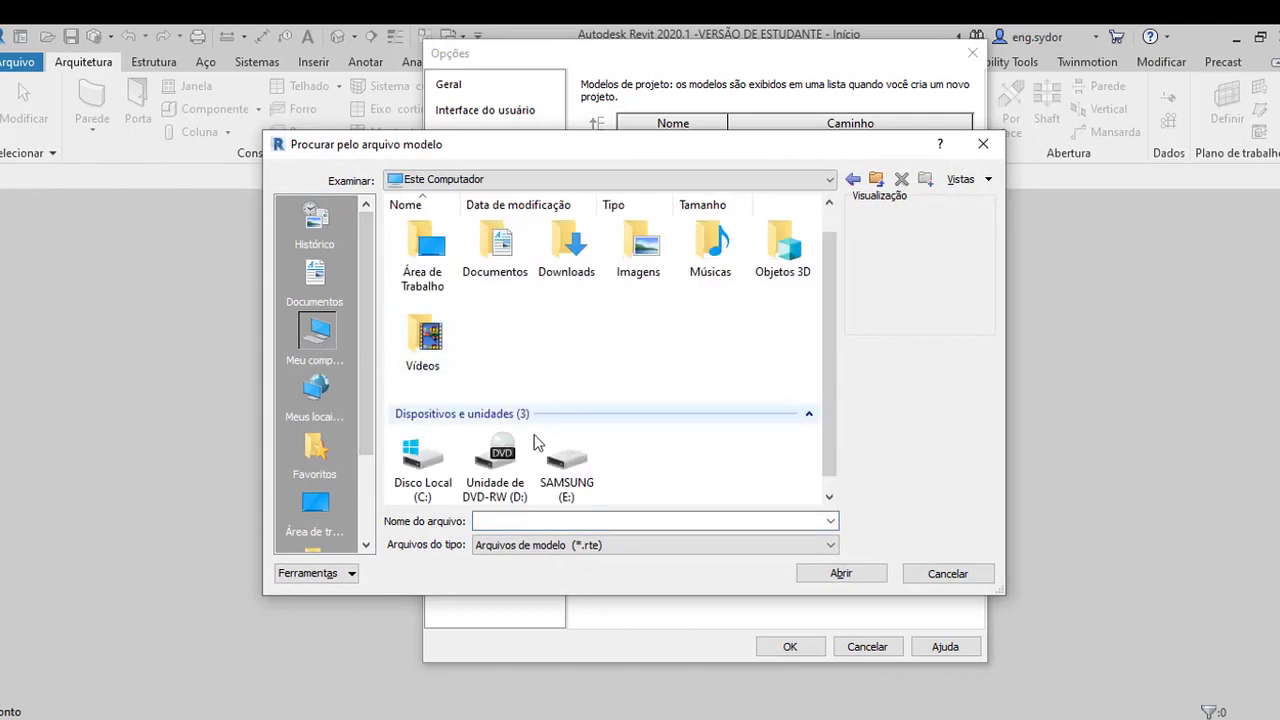
double_click(422, 460)
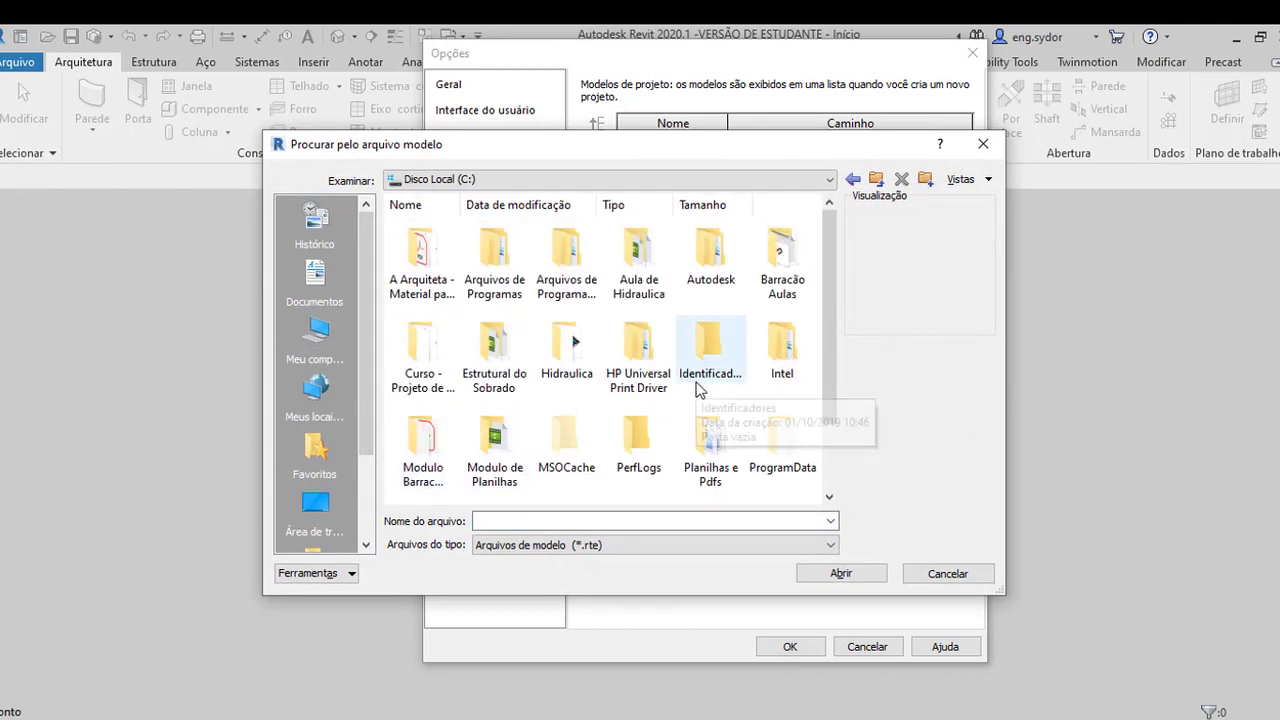
scroll(705, 395, down, 1)
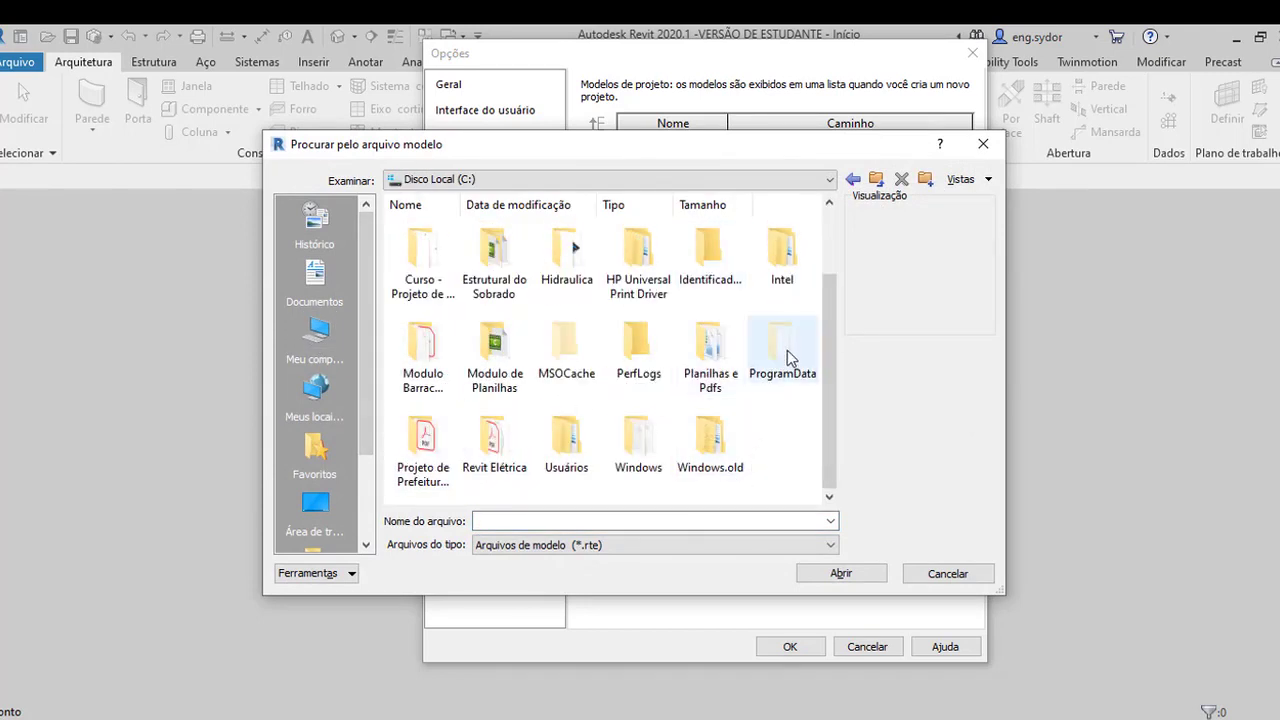
click(784, 354)
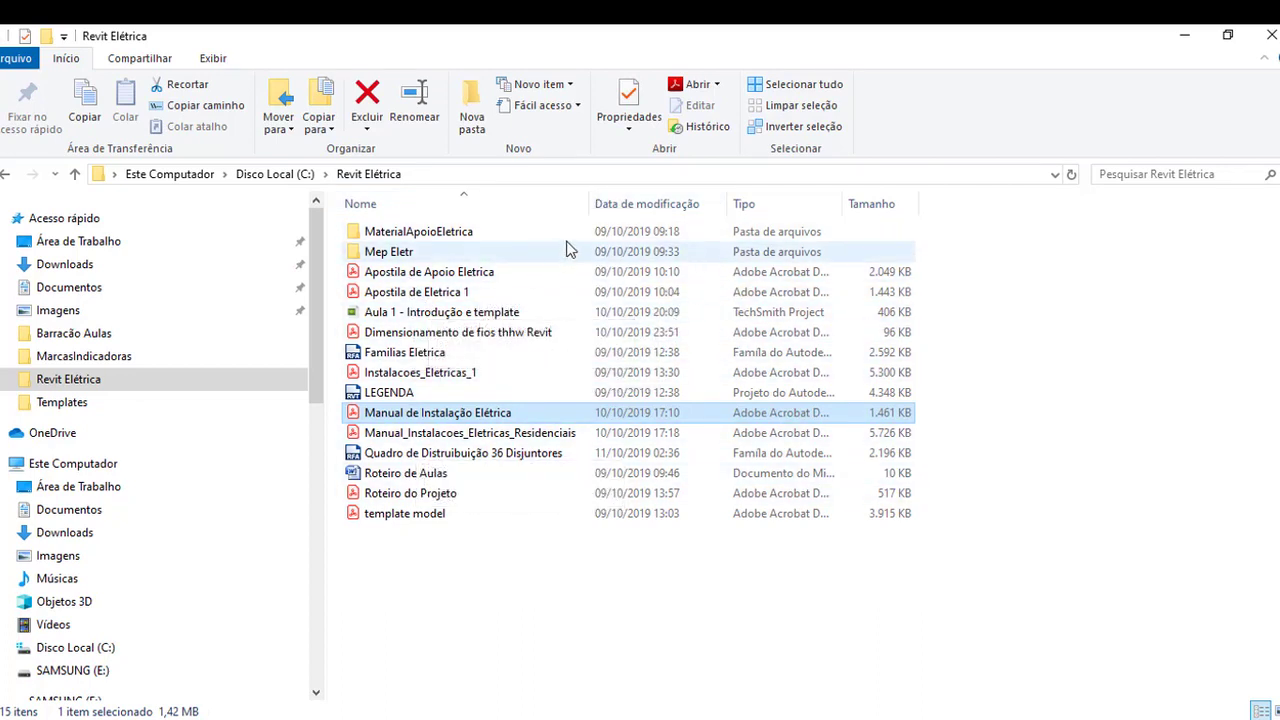
click(213, 60)
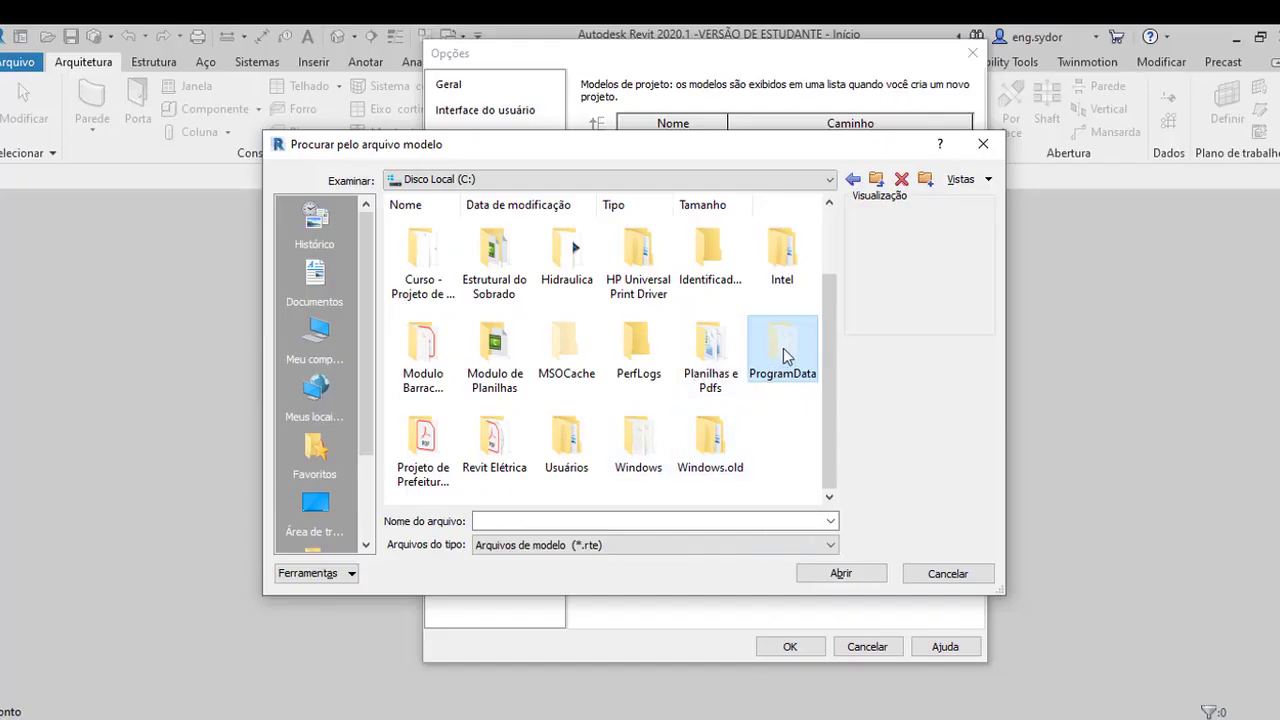
Add Electrical-DefaultBRAPTB.rte from ProgramData\Autodesk\RVT 2020\Templates\Brazil as a template and confirm Opções.
double_click(783, 348)
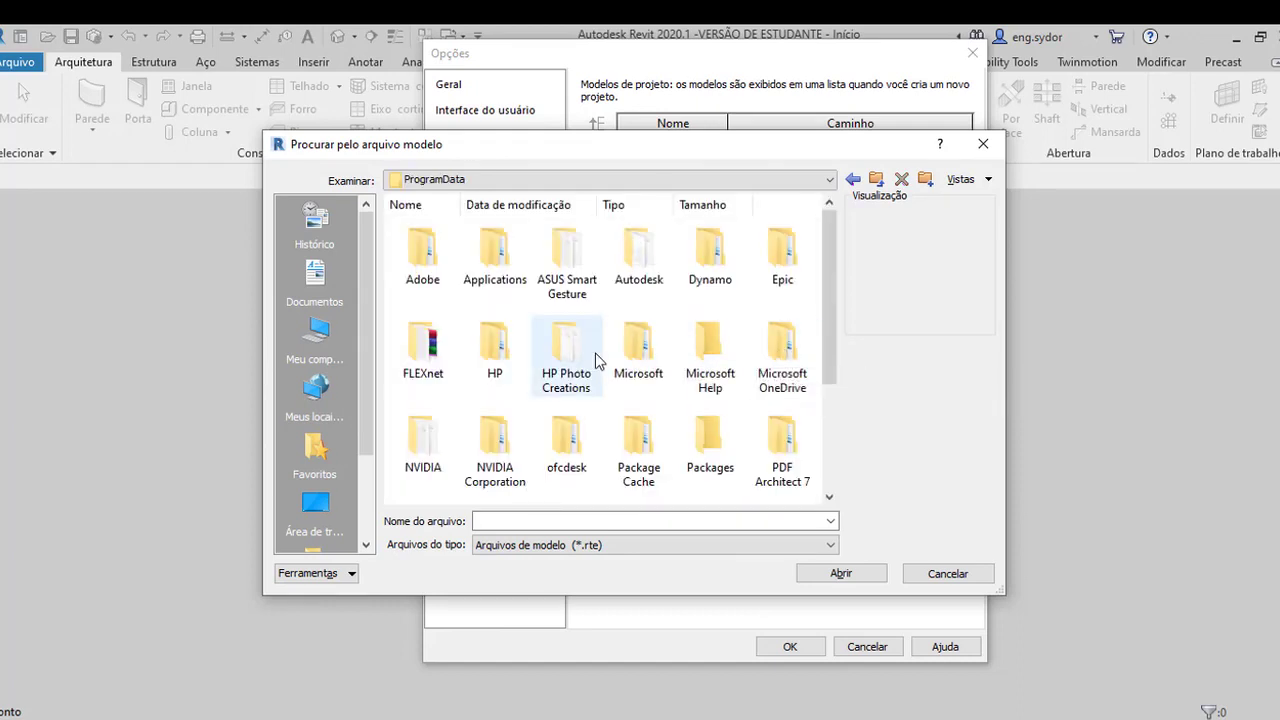
double_click(640, 252)
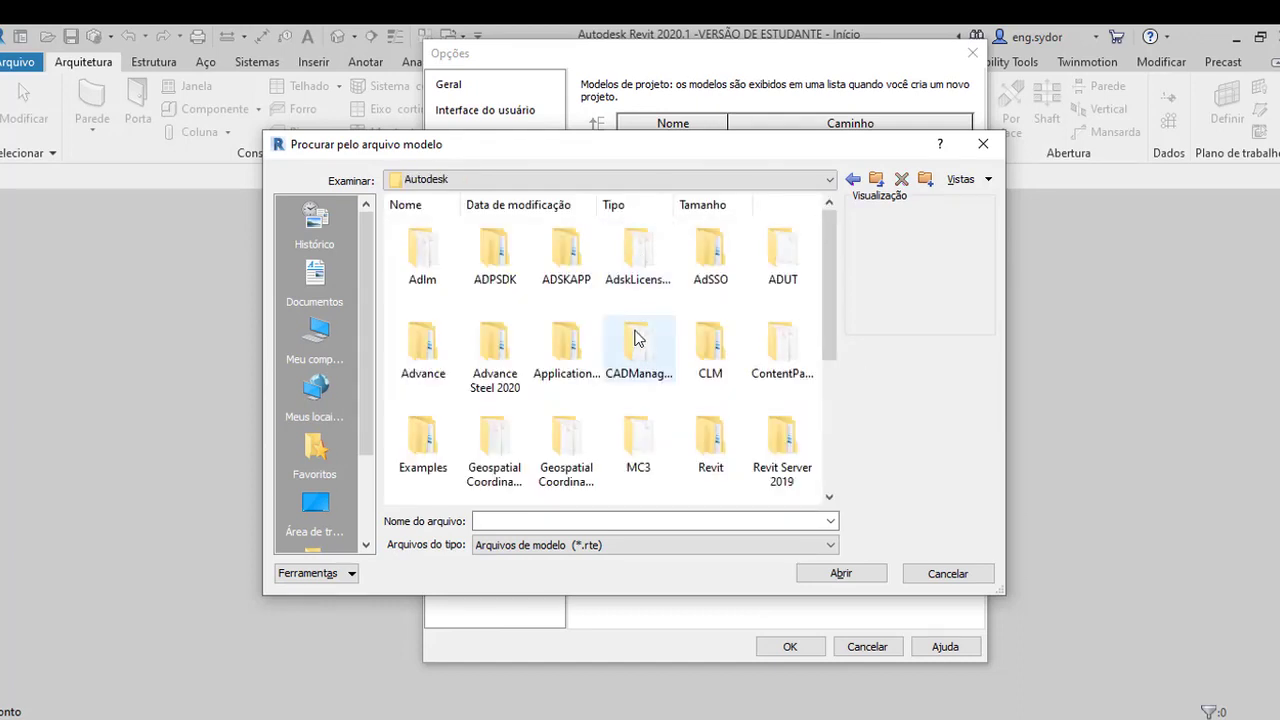
scroll(700, 334, down, 1)
scroll(706, 337, down, 2)
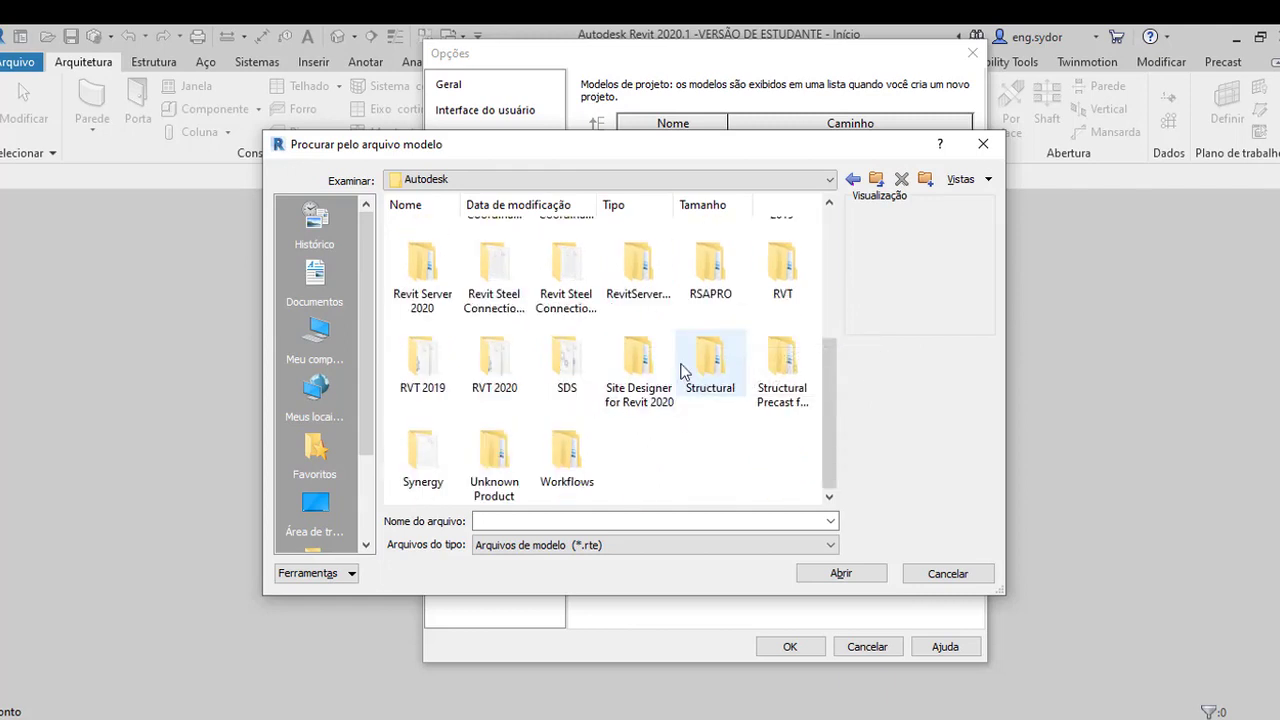
double_click(490, 362)
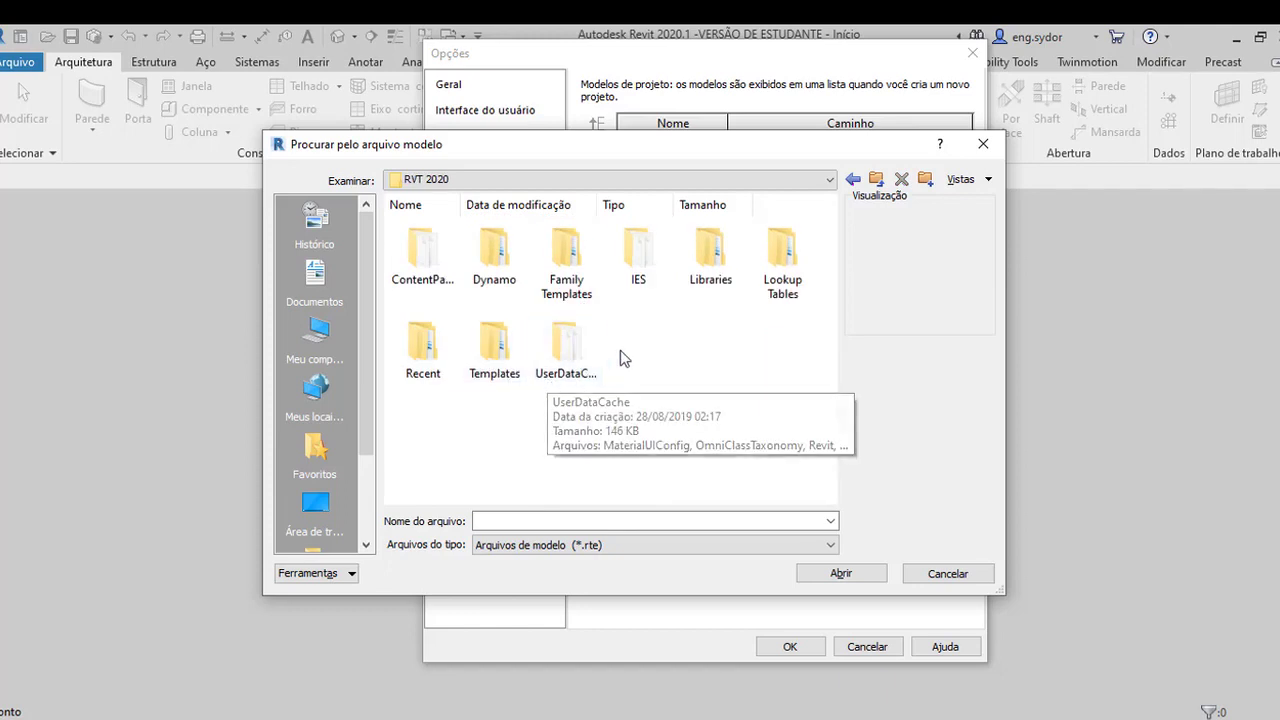
double_click(496, 350)
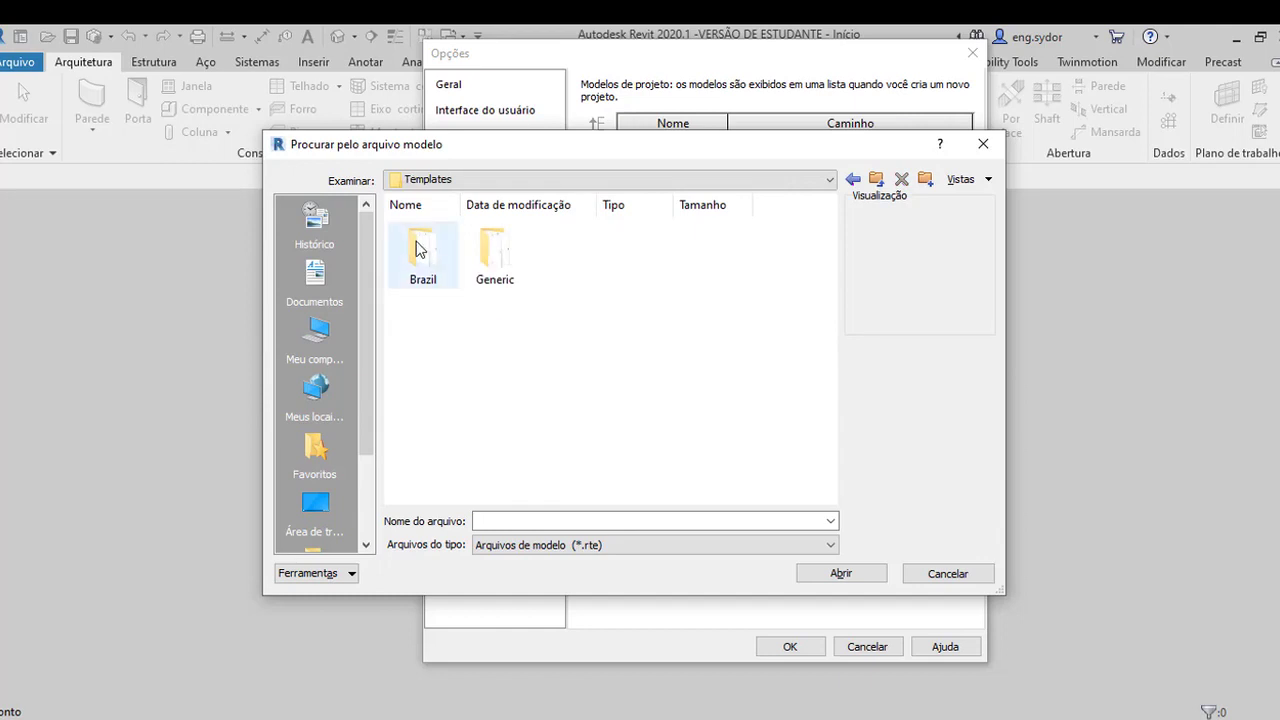
double_click(418, 256)
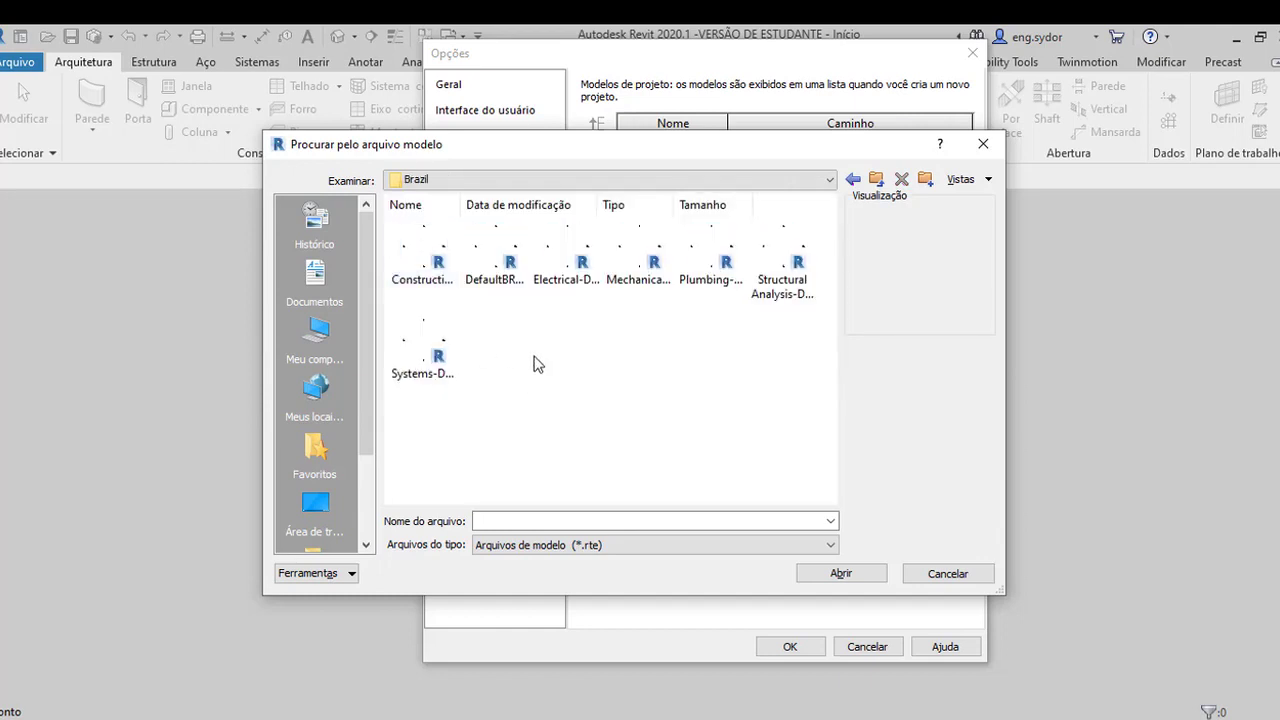
click(570, 272)
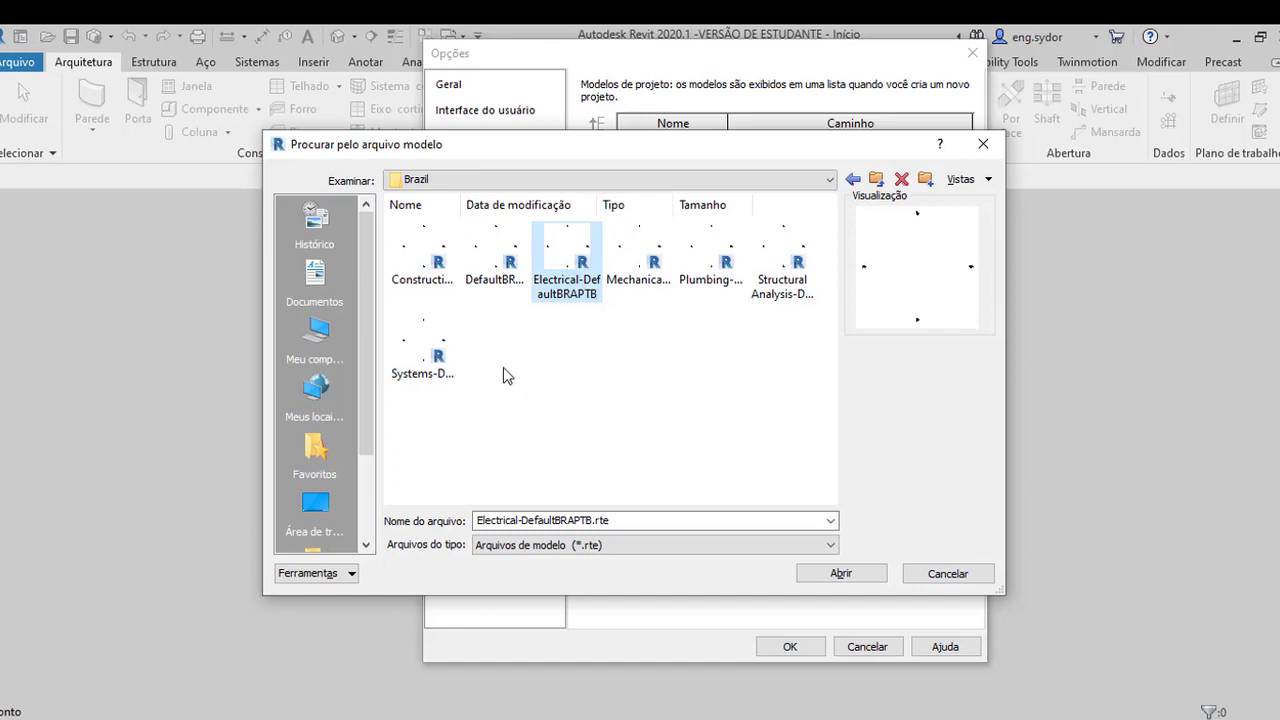
click(868, 576)
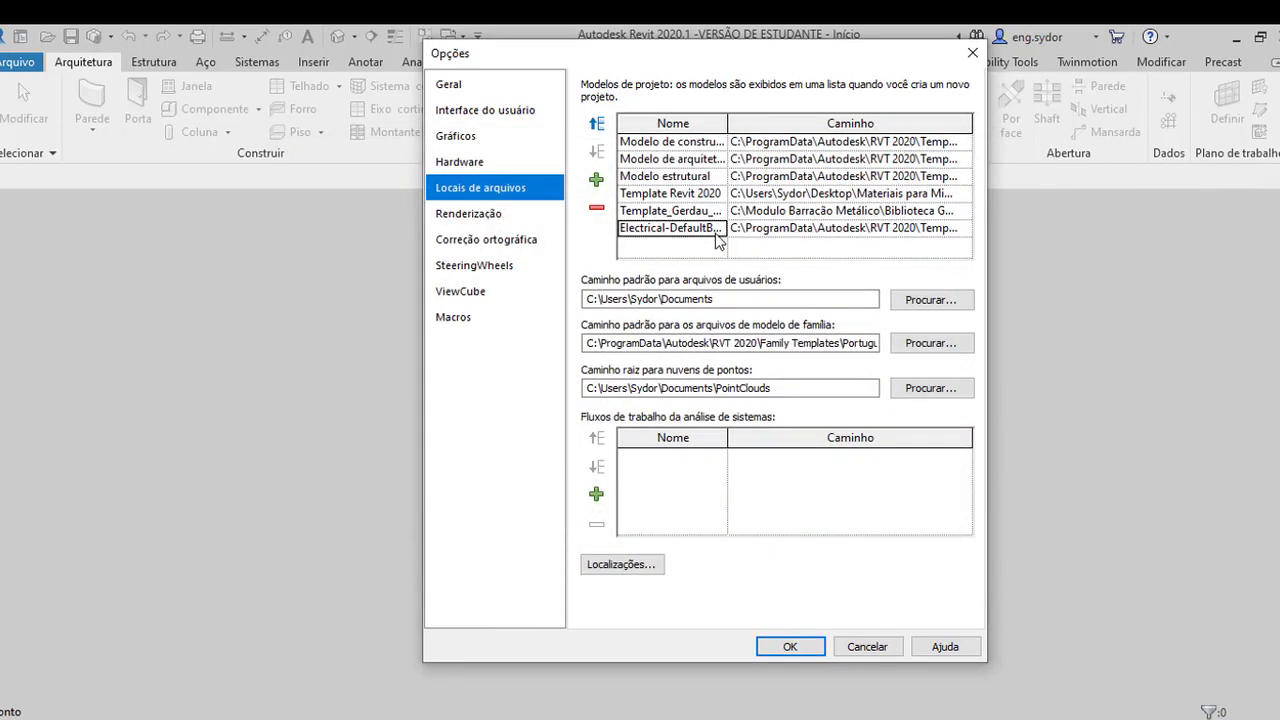
click(806, 646)
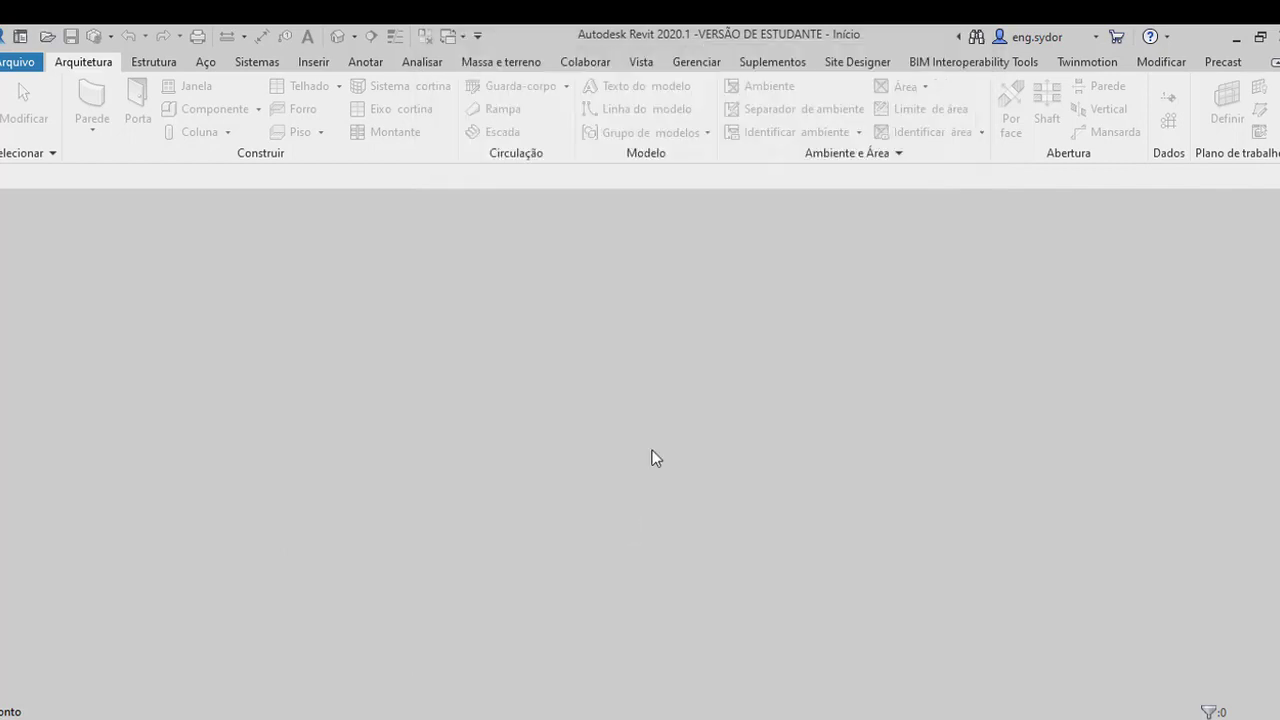
Create a new project, Projeto1, from the Electrical-DefaultBRAPTB template.
click(18, 62)
click(58, 136)
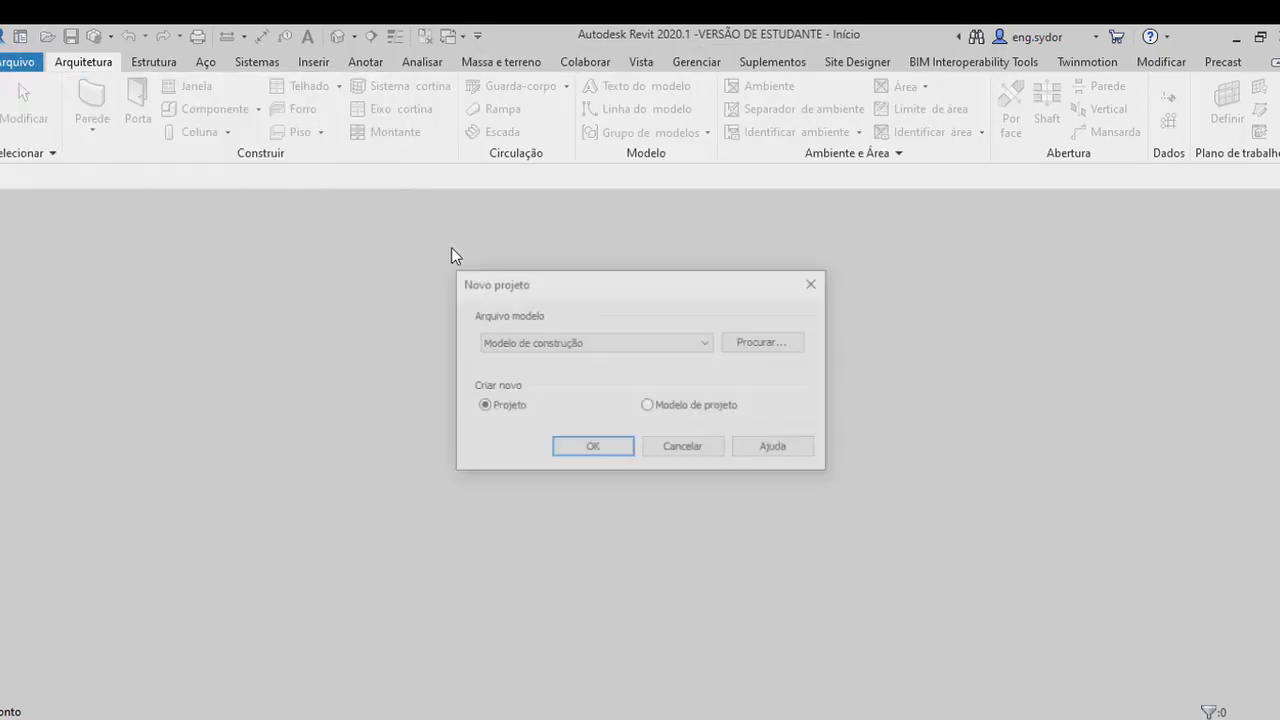
click(705, 345)
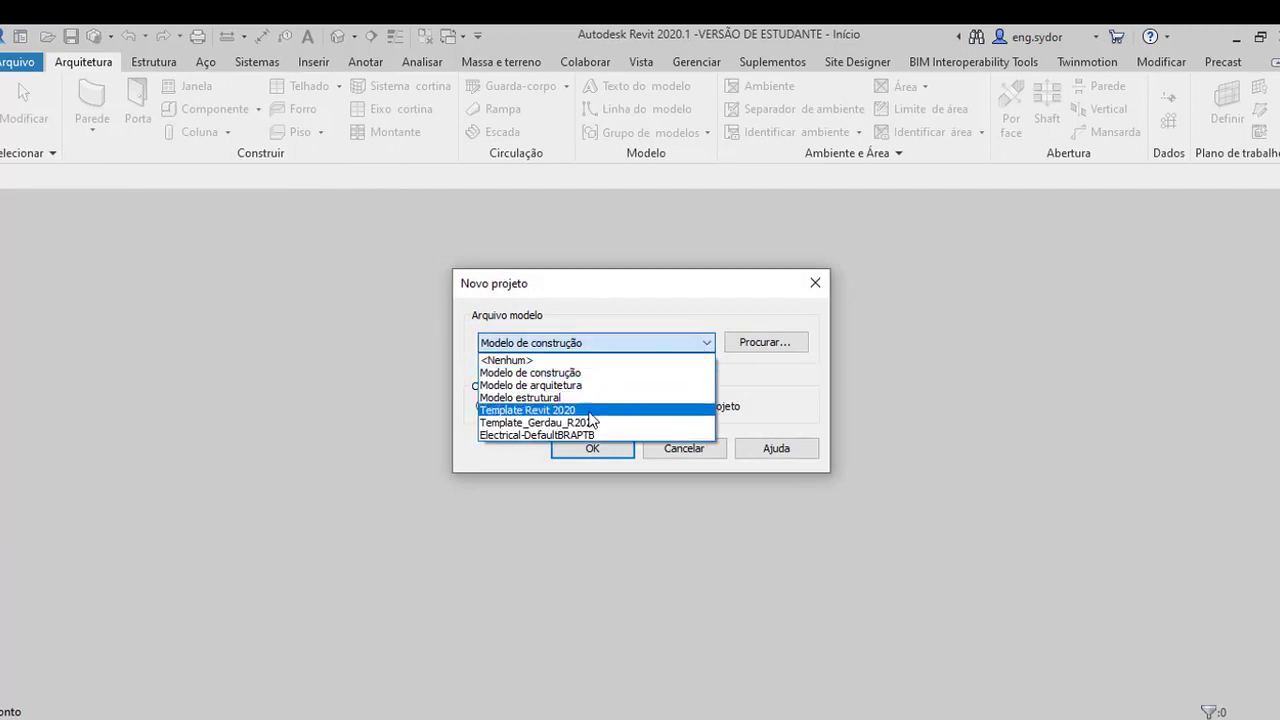
click(545, 437)
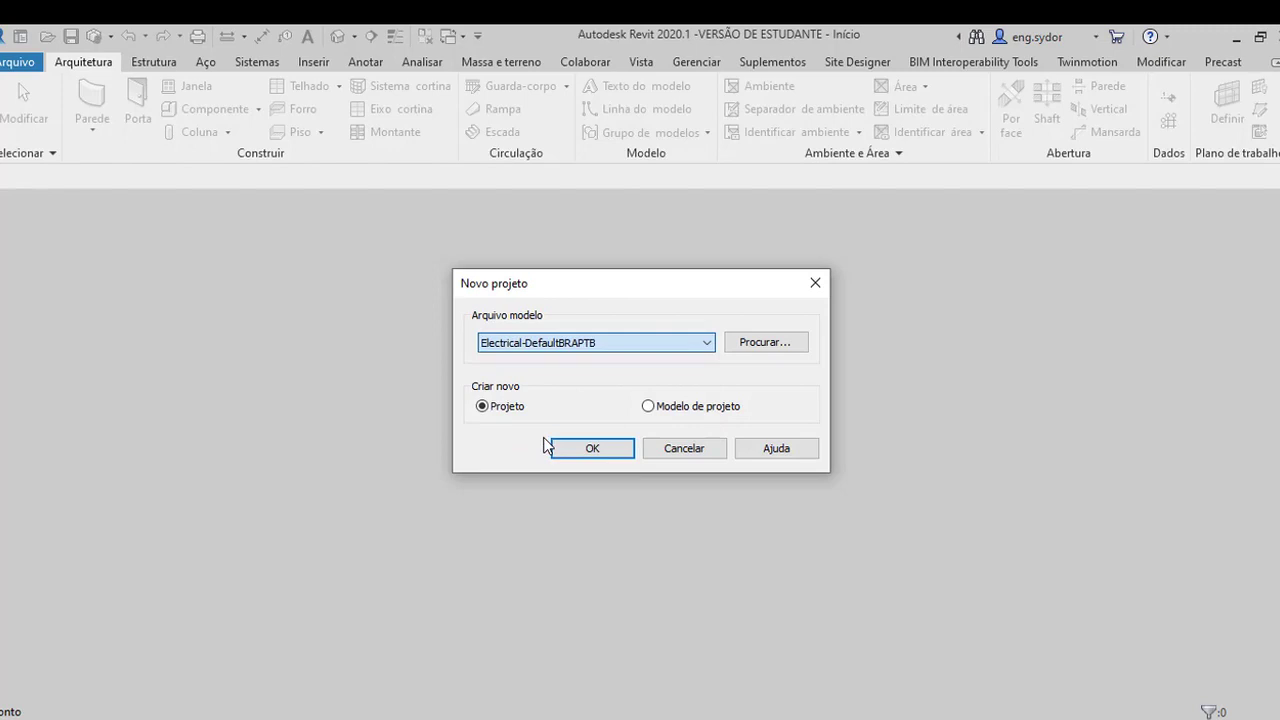
click(616, 453)
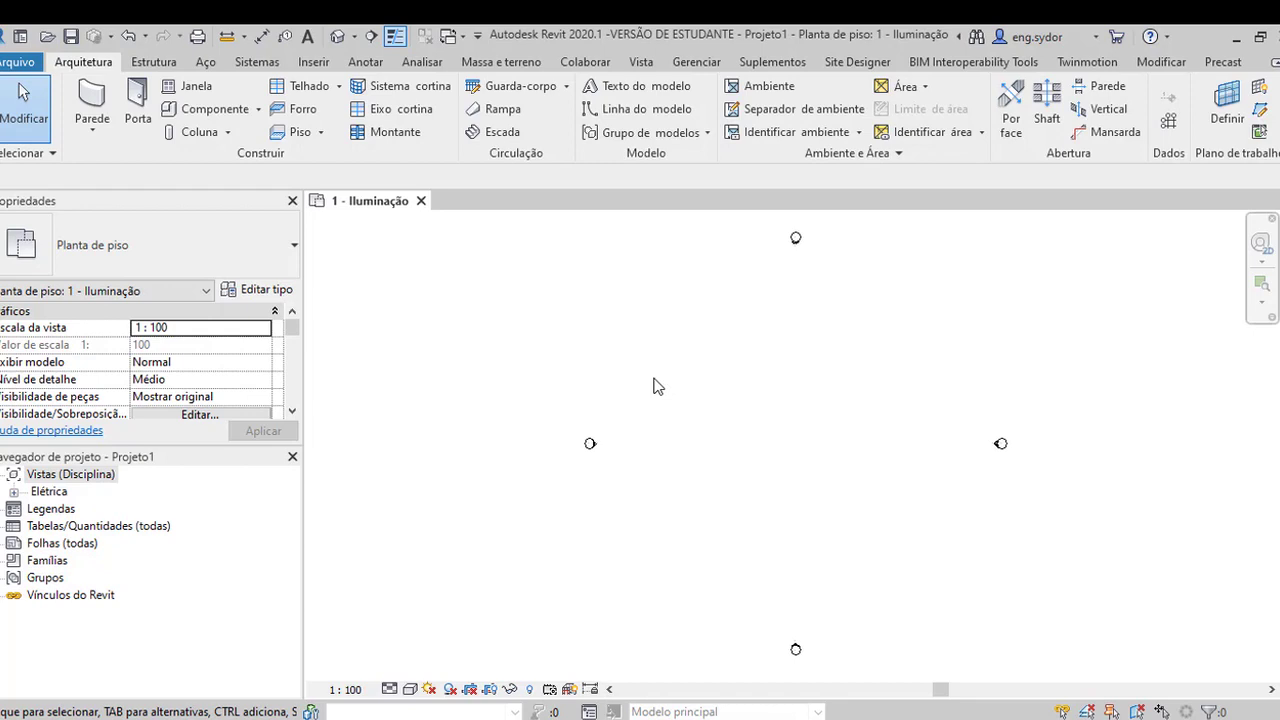
Expand the Elétrica, Iluminação and Potência view groups and open the Leste - Elétrica elevation.
click(13, 492)
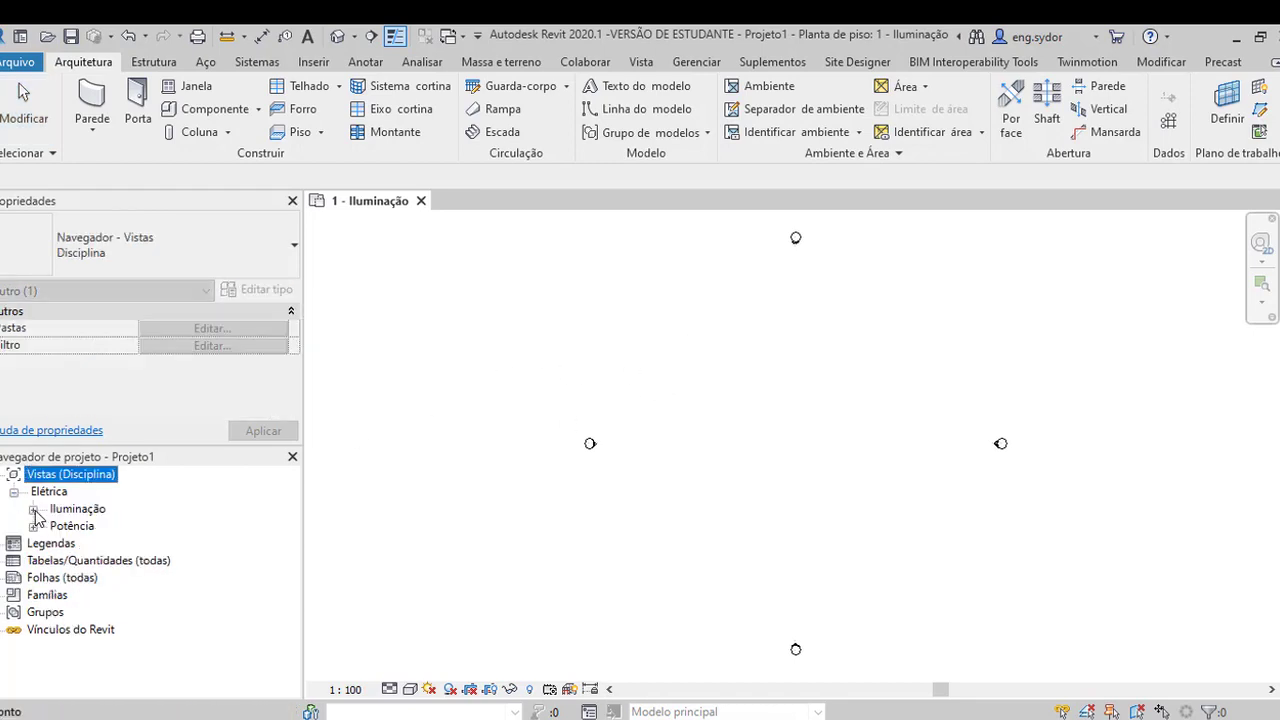
click(33, 509)
click(52, 526)
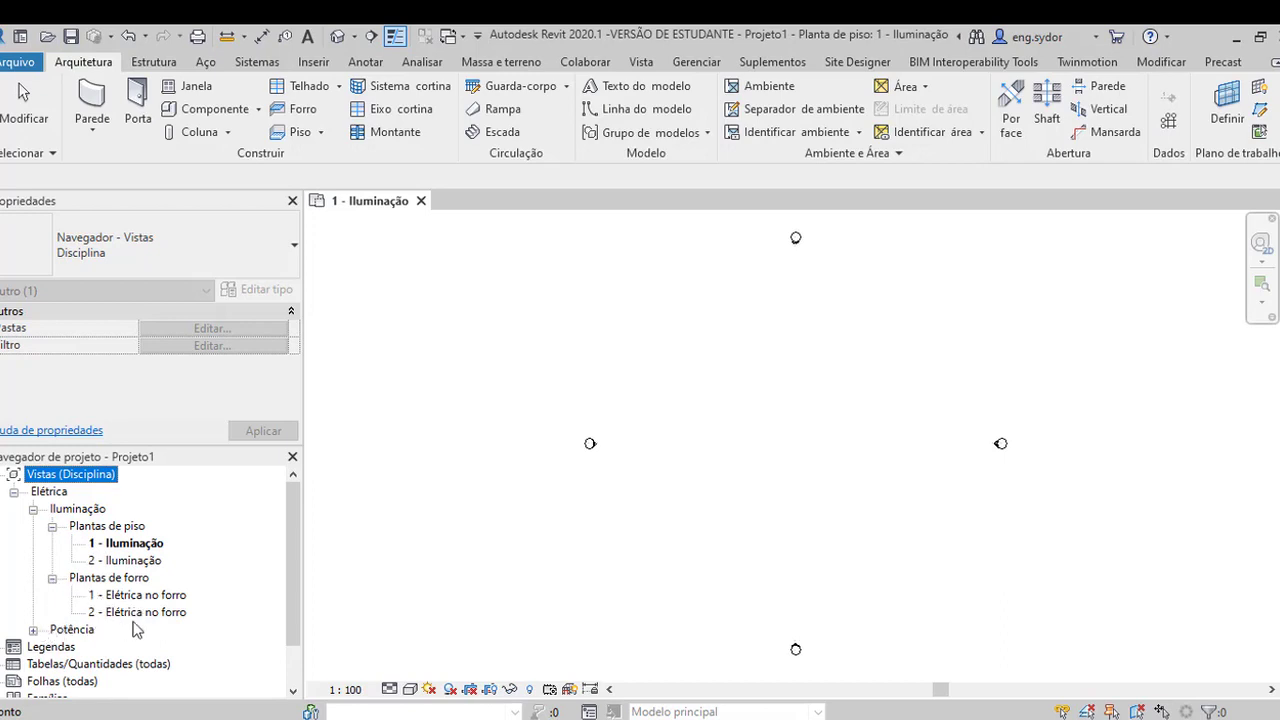
click(34, 631)
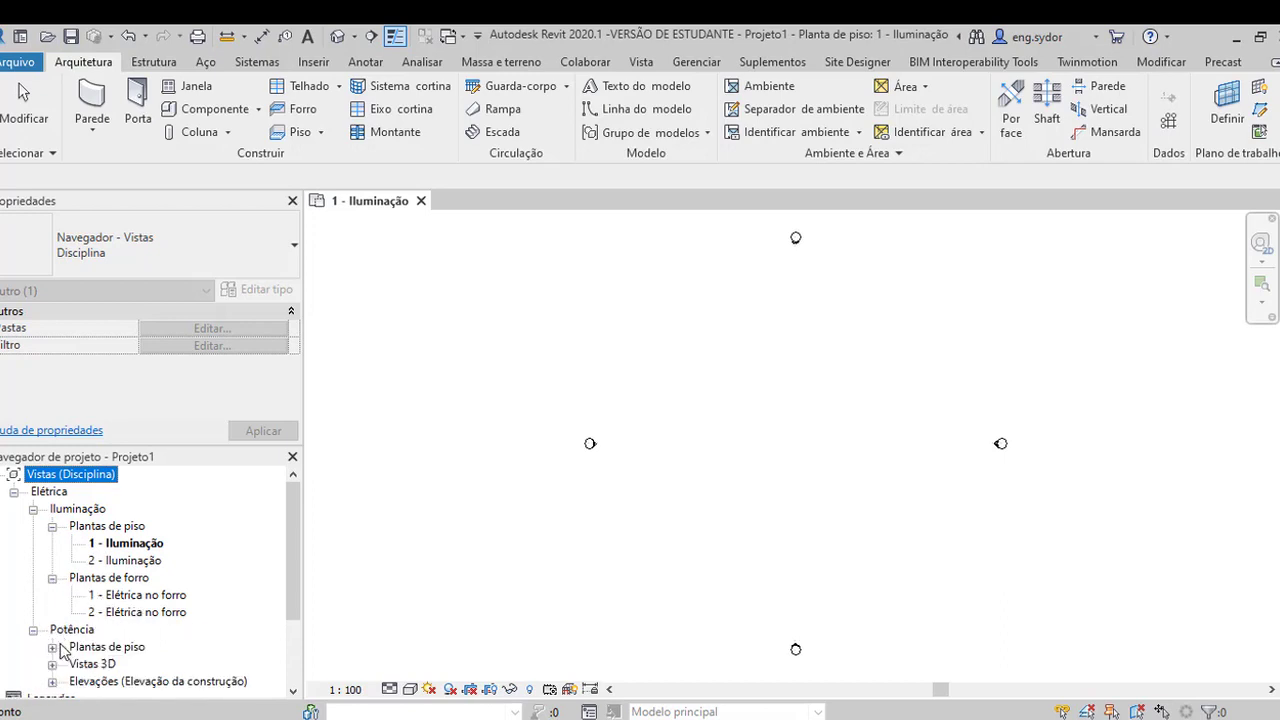
click(53, 647)
scroll(155, 638, down, 1)
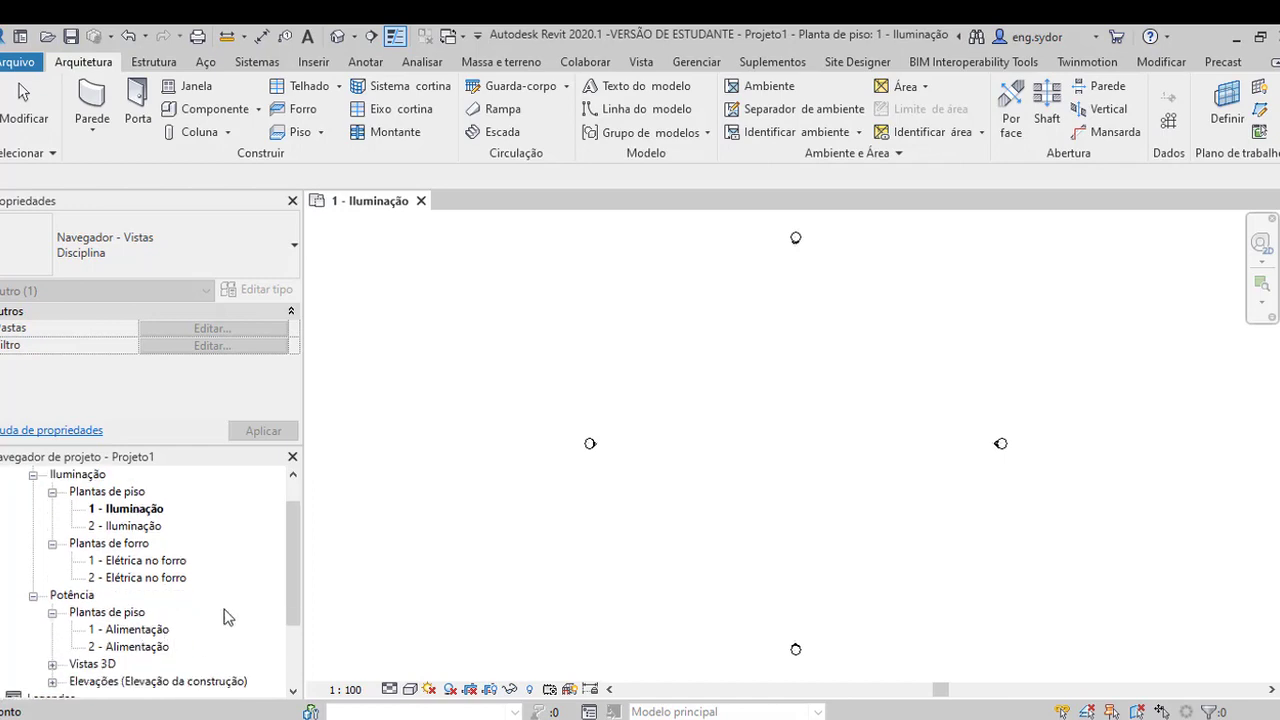
scroll(192, 572, up, 1)
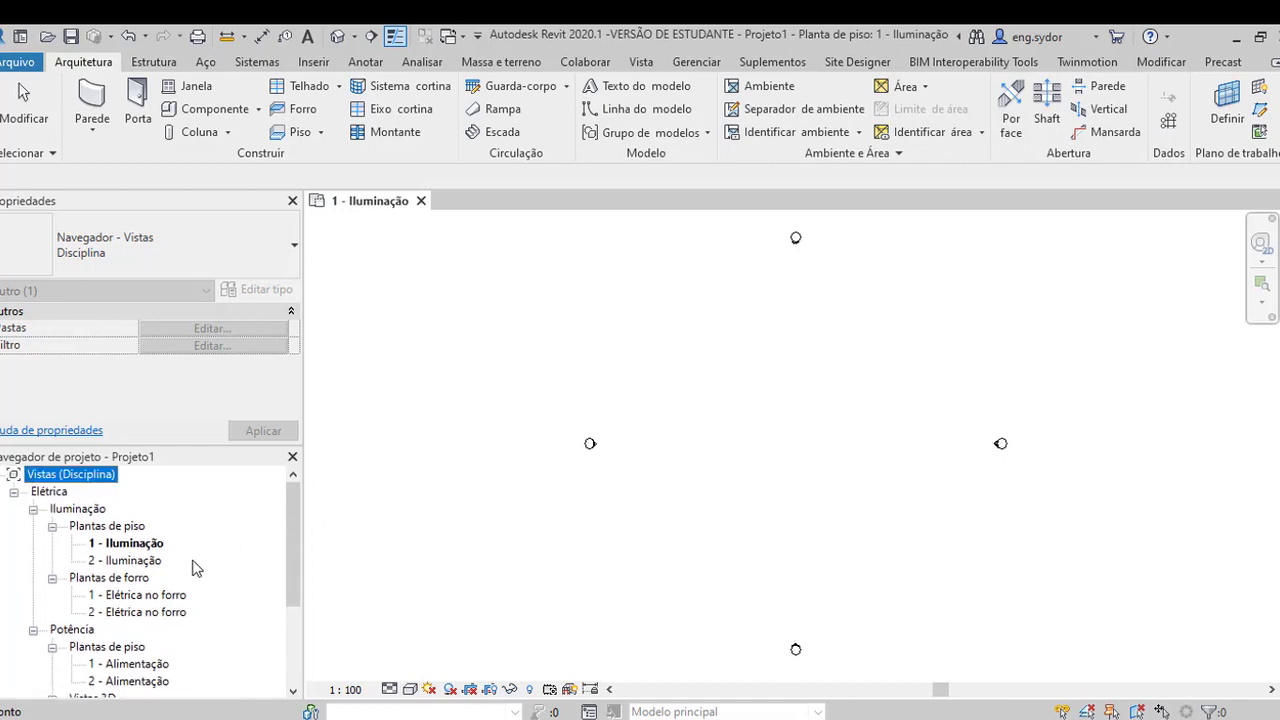
scroll(182, 572, down, 3)
scroll(180, 570, down, 1)
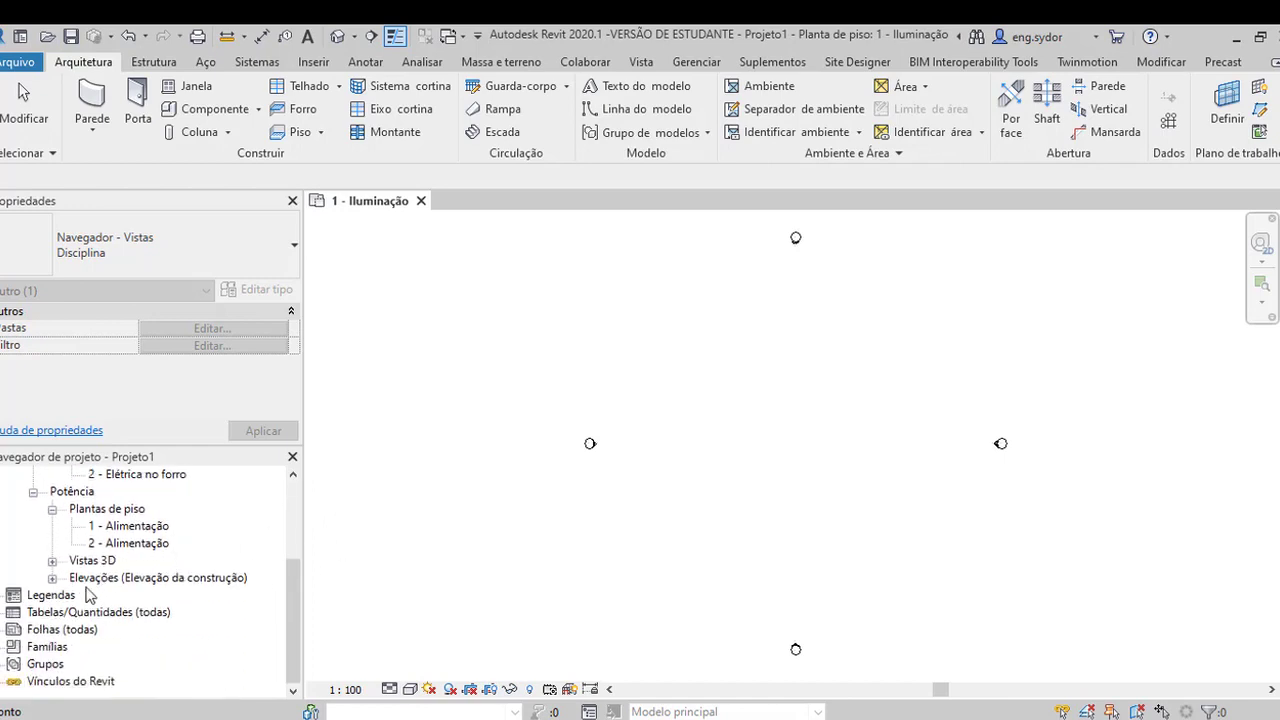
click(52, 577)
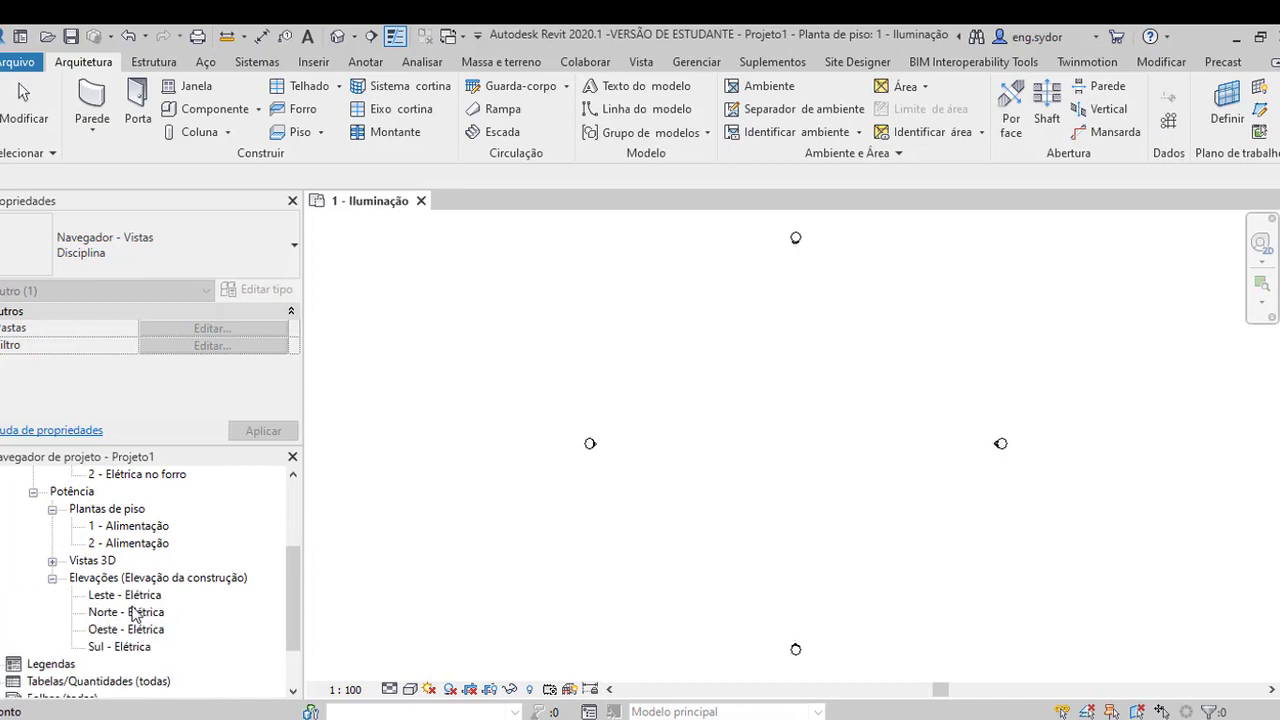
double_click(140, 597)
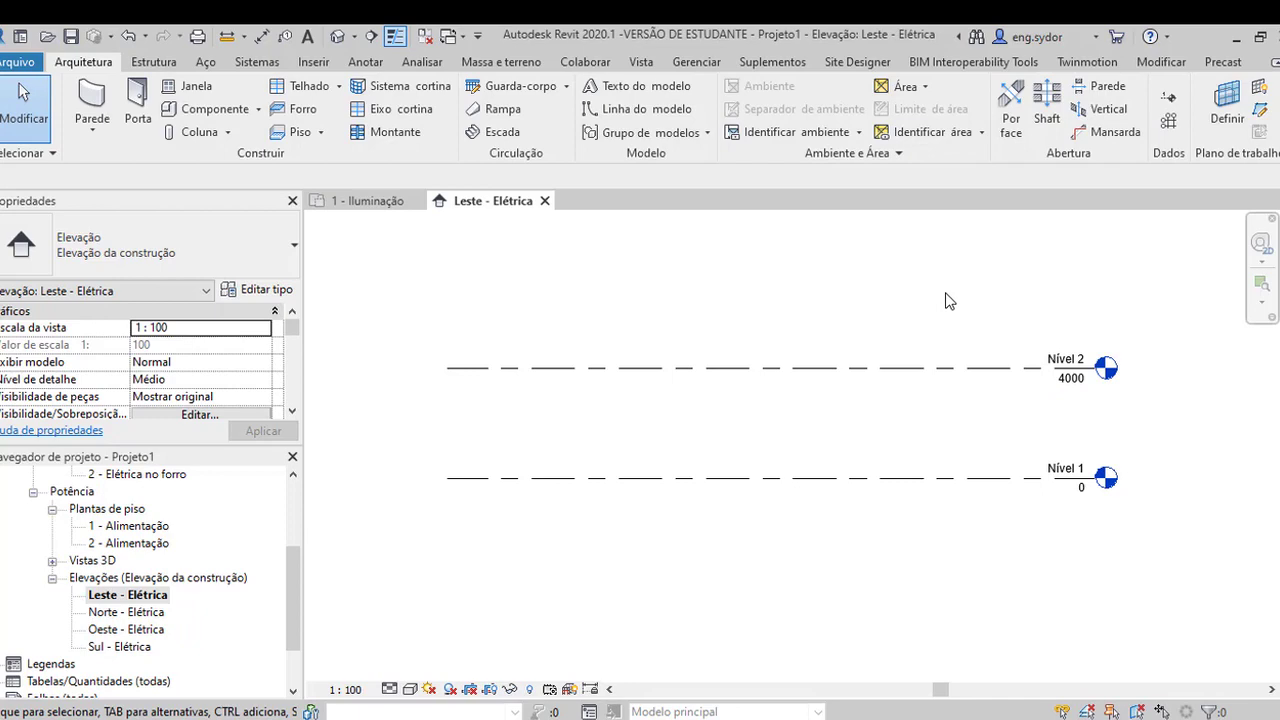
Using UN, set Linear units to Metros rounded to 2 casas decimais.
key(u)
key(n)
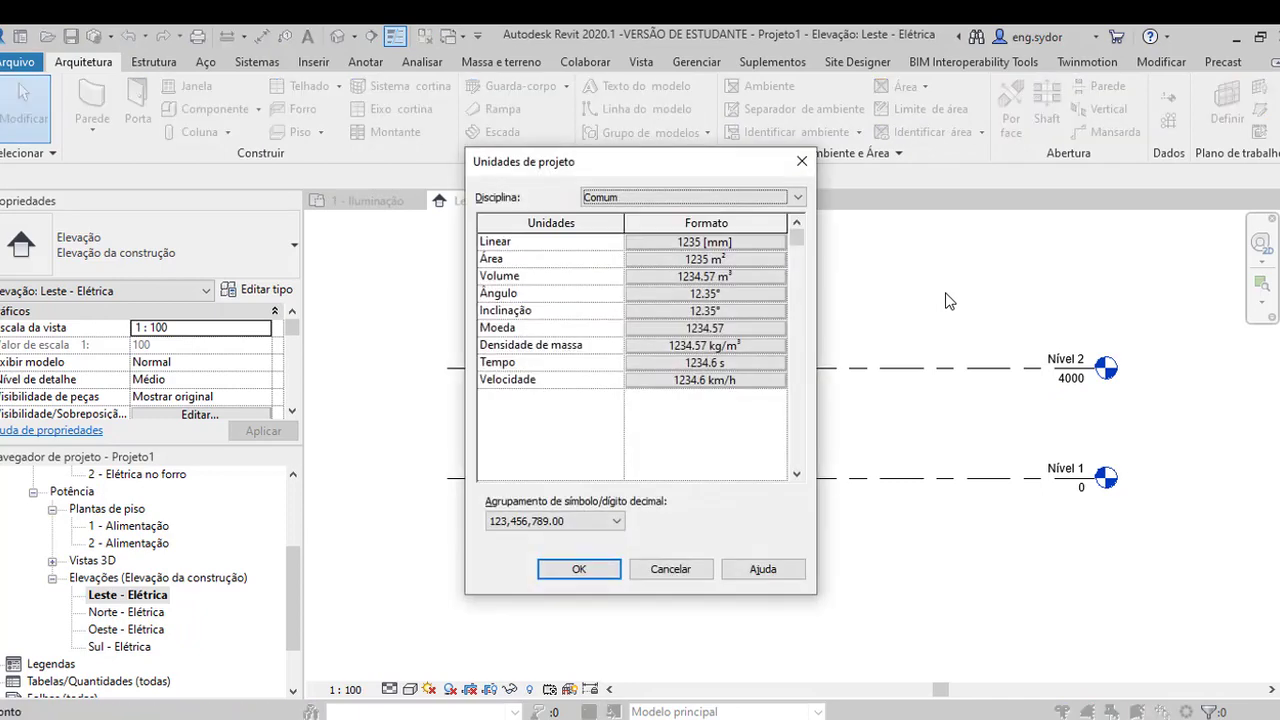
click(705, 242)
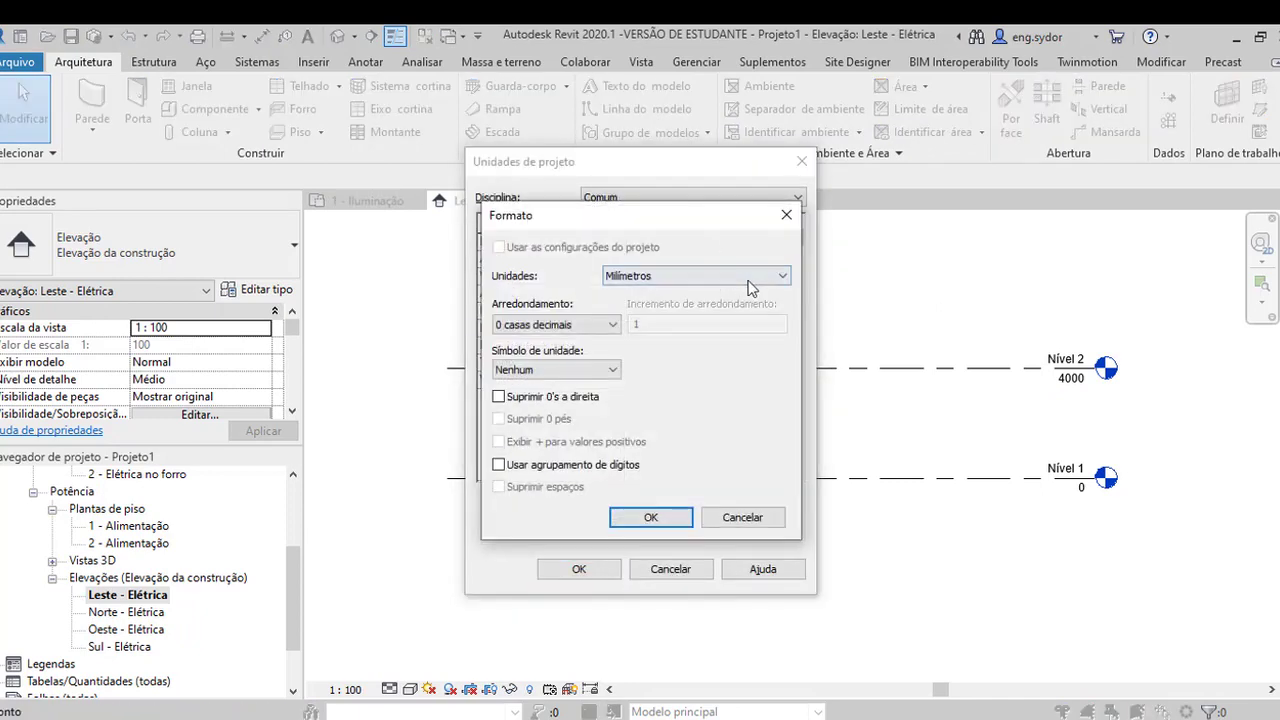
click(770, 278)
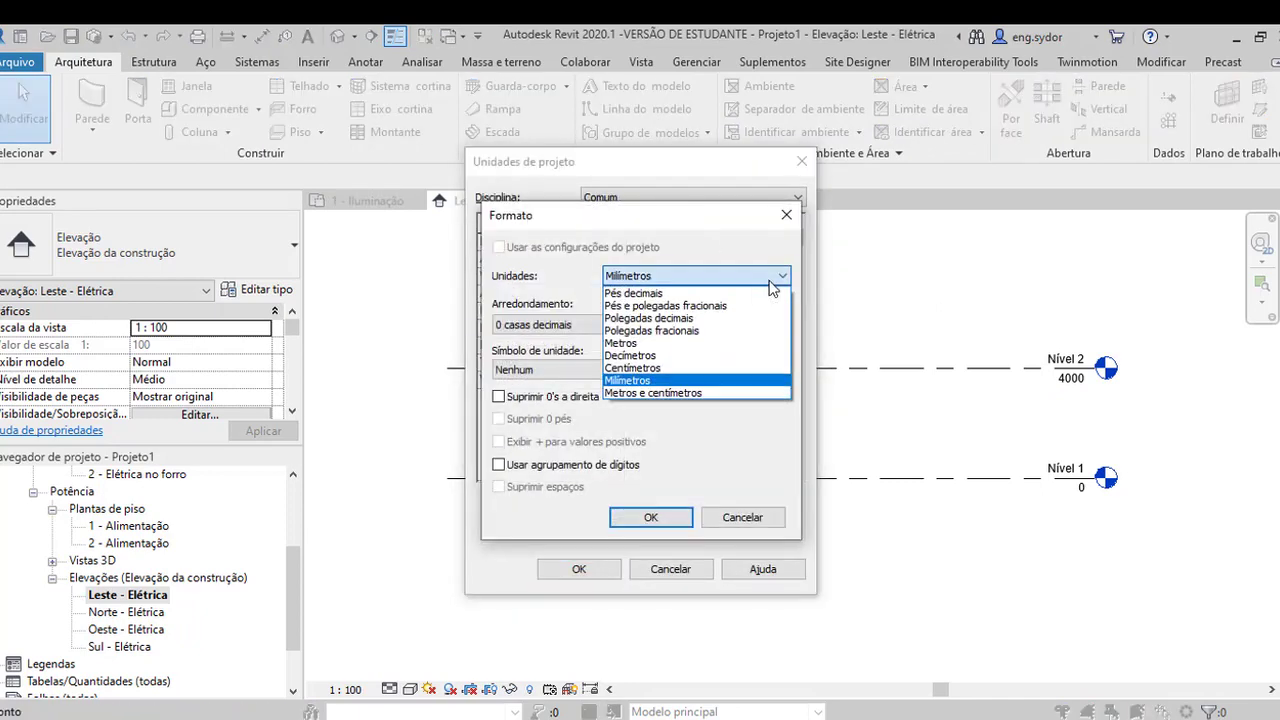
click(650, 343)
click(615, 326)
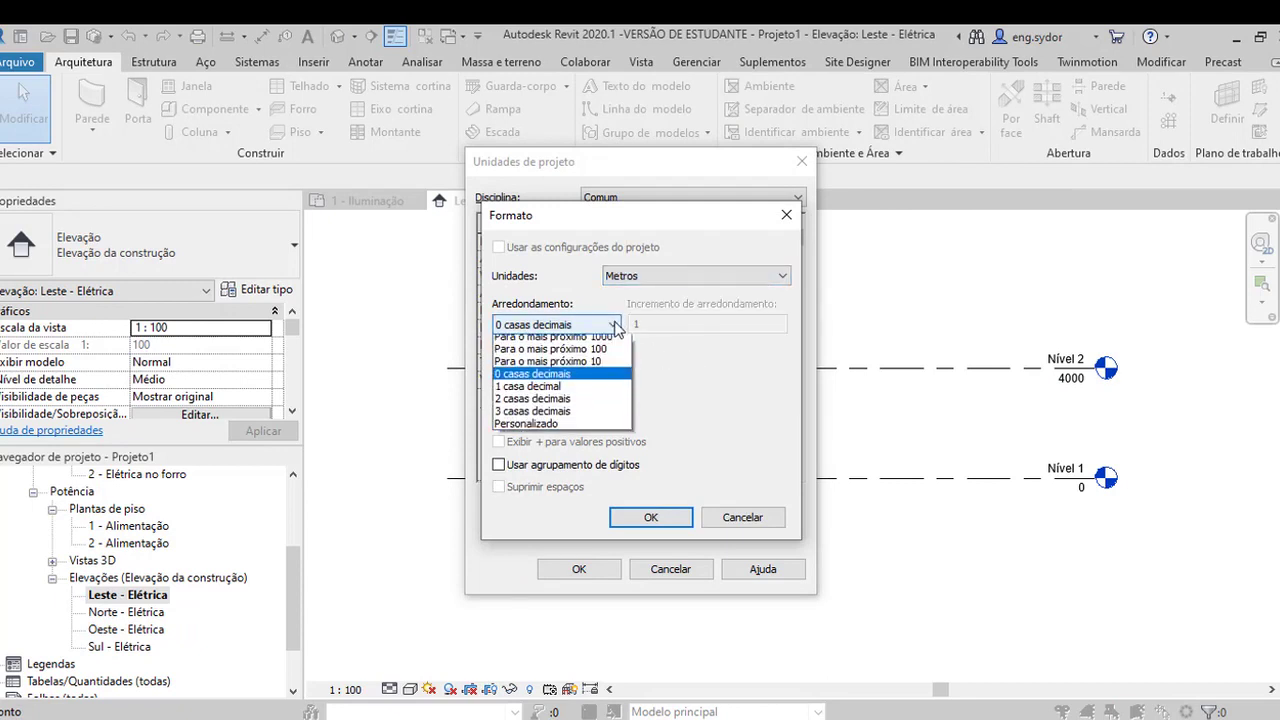
click(552, 399)
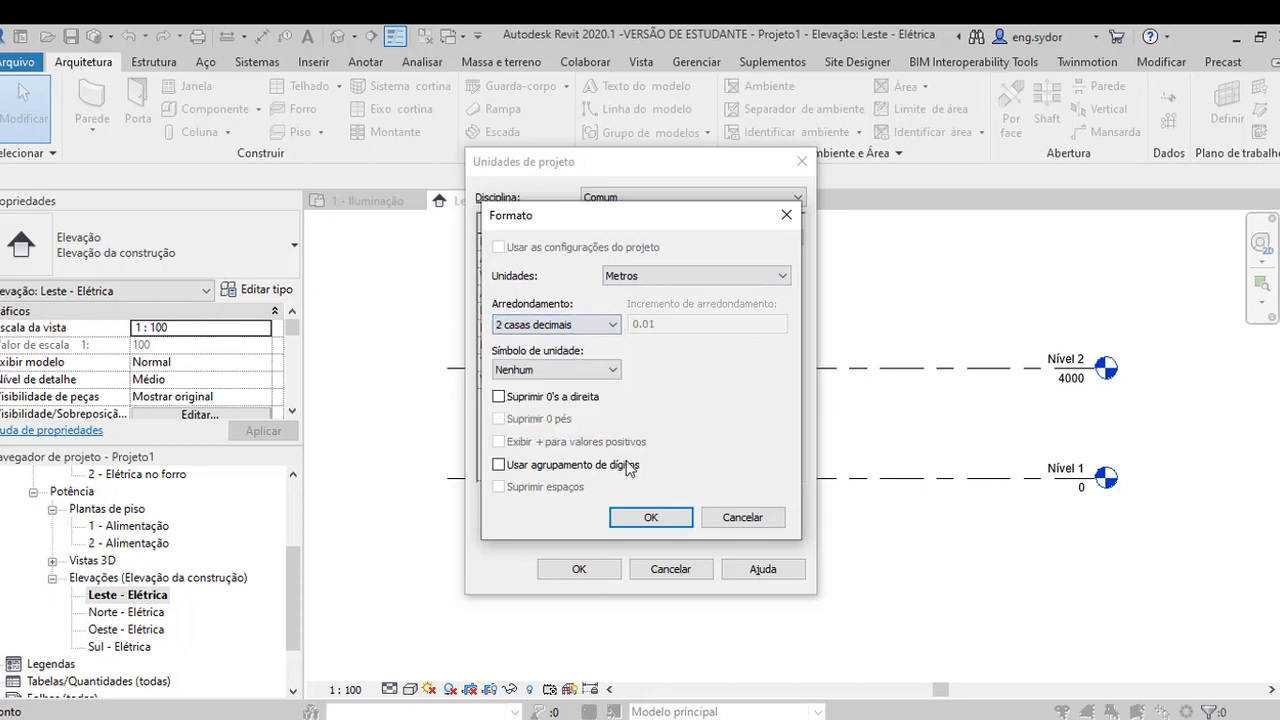
click(650, 517)
click(579, 569)
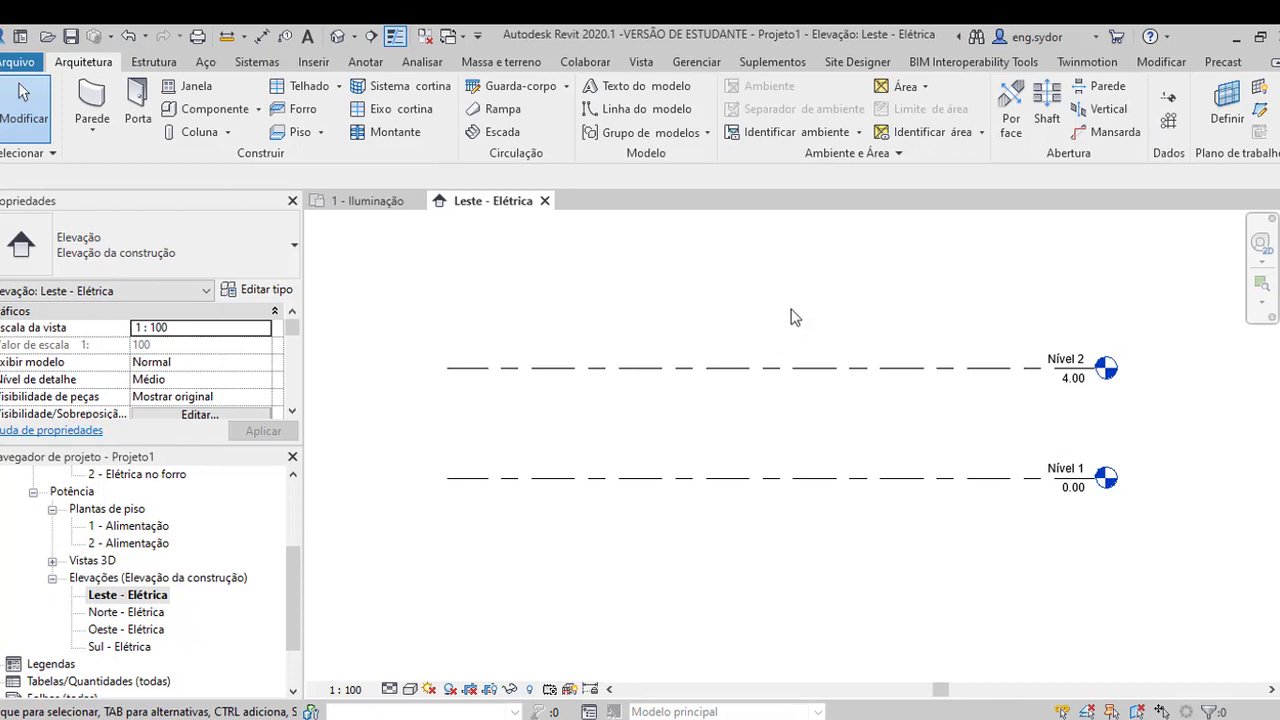
scroll(790, 317, up, 1)
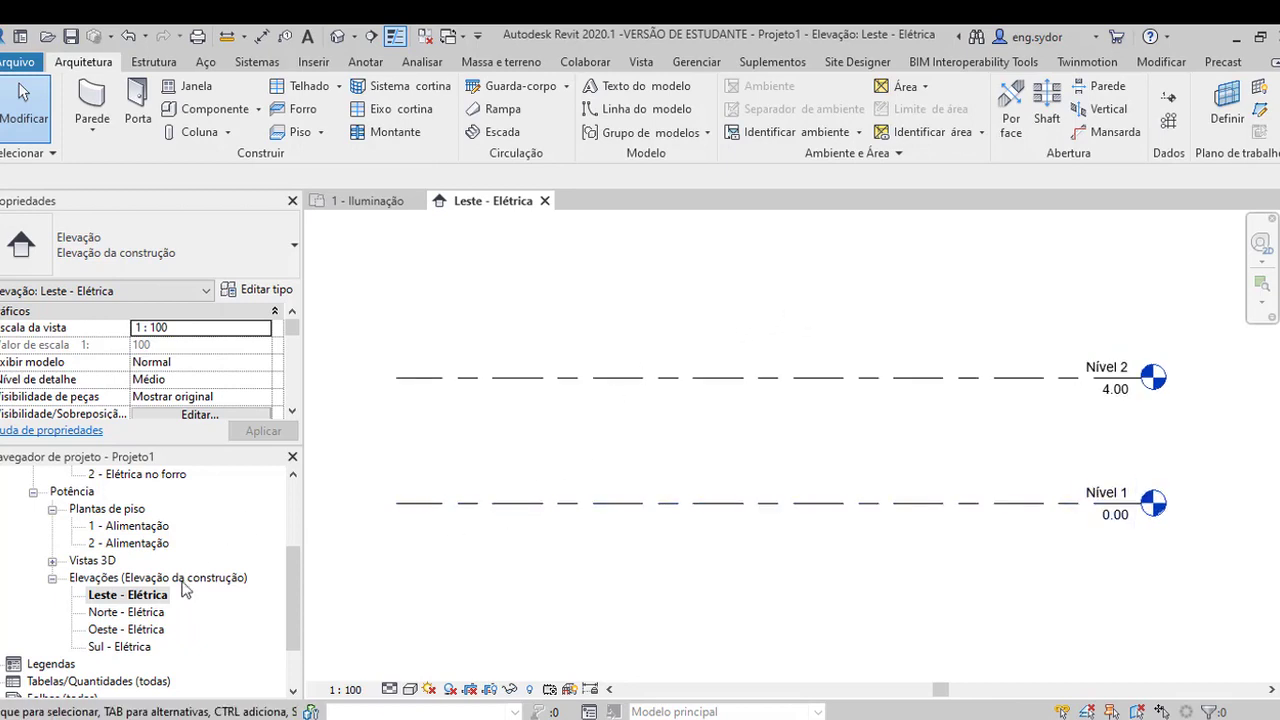
Close the Leste elevation and dock the Elétrica panel at the left of the Systems ribbon.
click(544, 201)
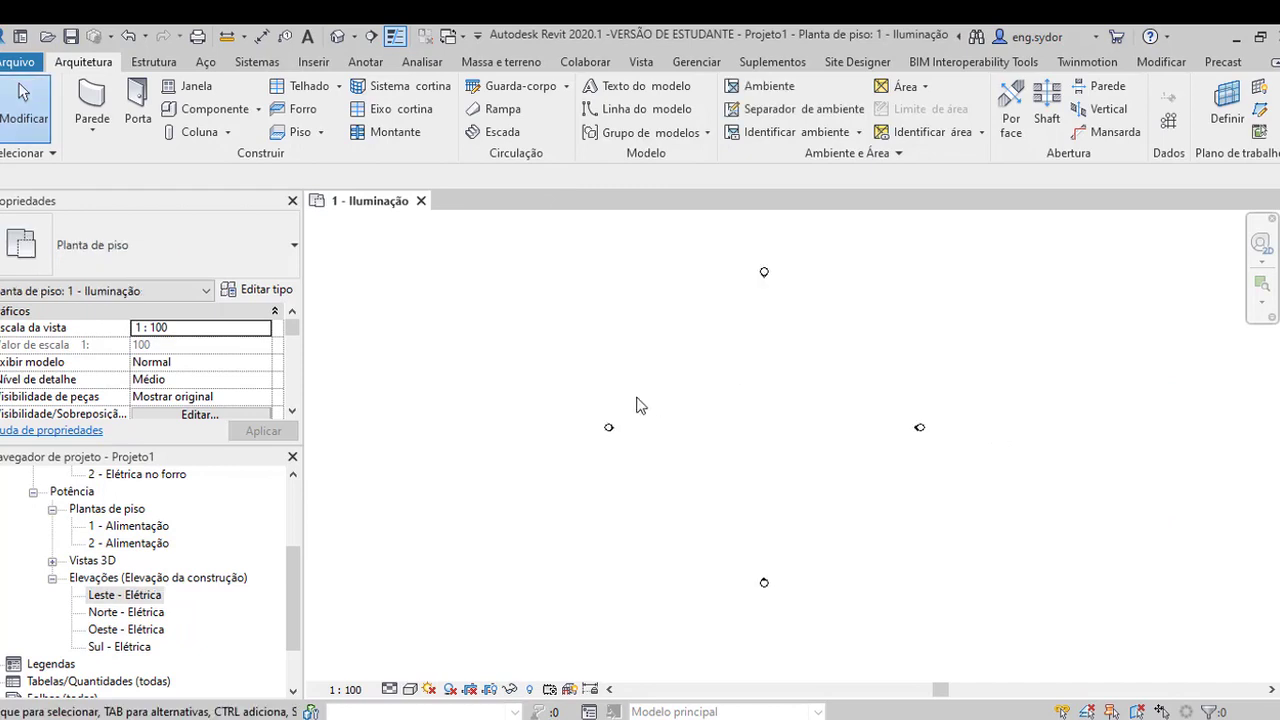
scroll(803, 317, up, 1)
click(257, 62)
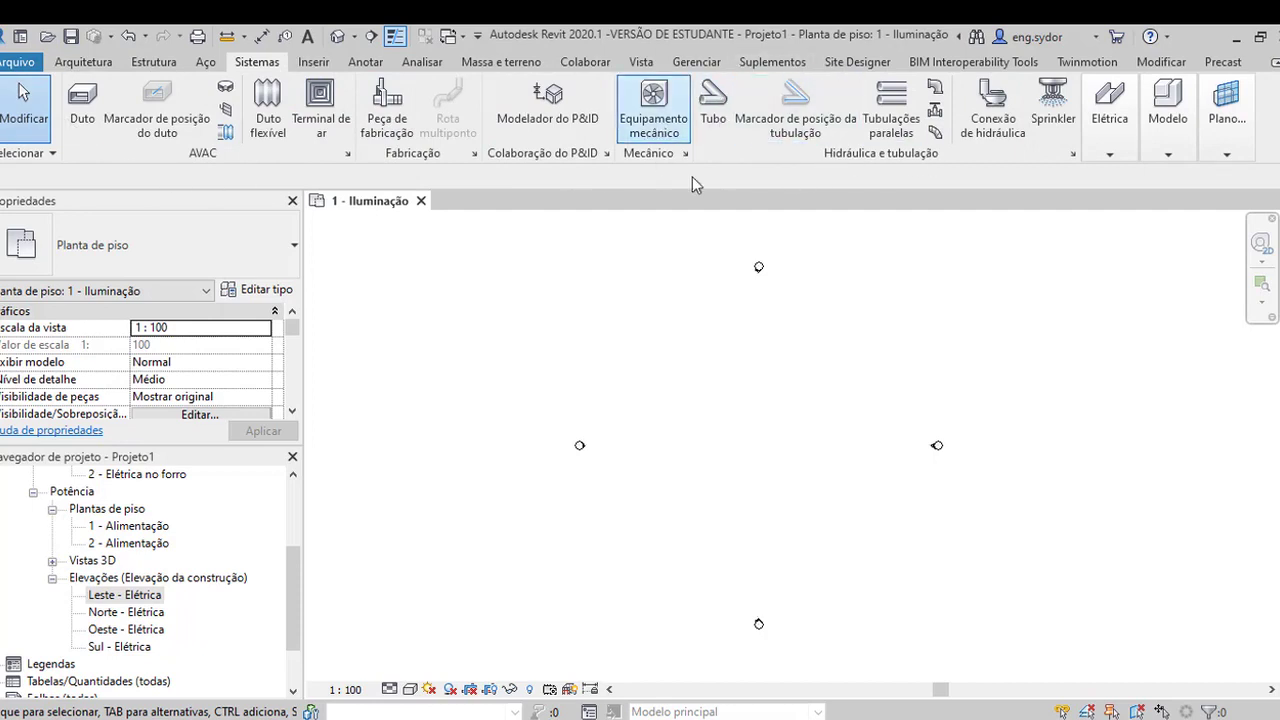
click(1123, 157)
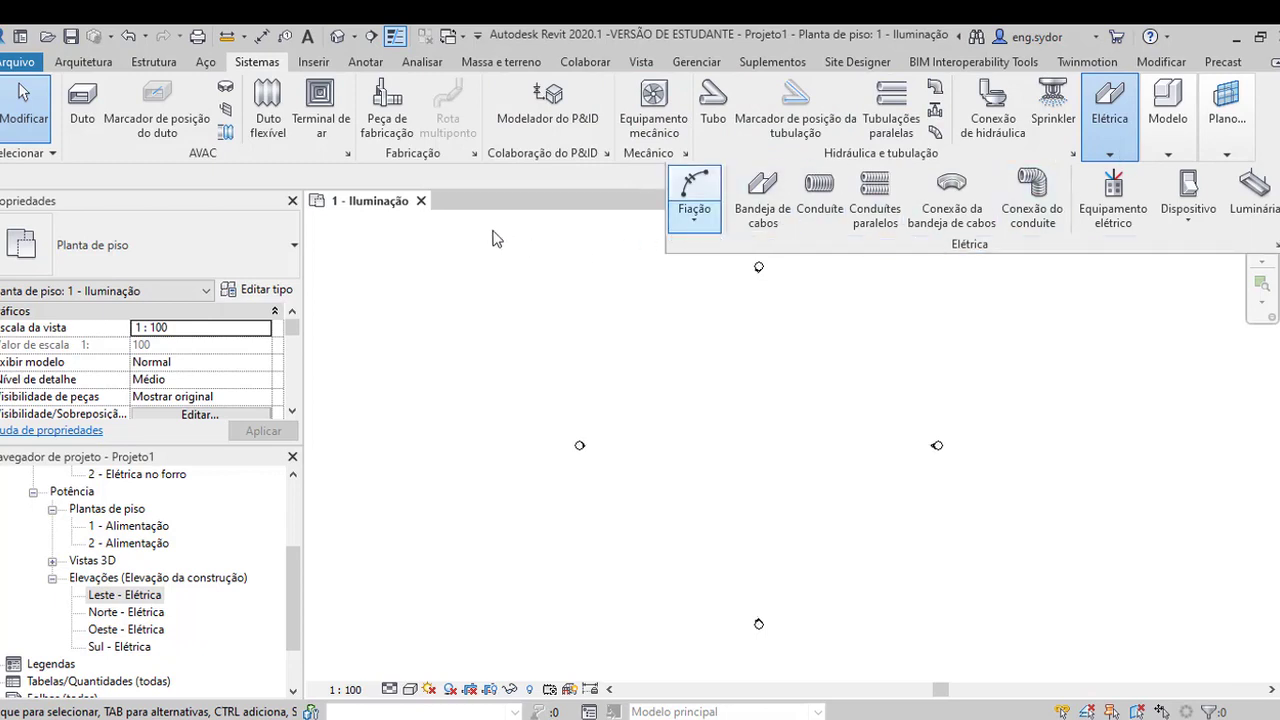
mouse_move(1110, 145)
mouse_down()
mouse_move(197, 150)
mouse_move(1137, 160)
mouse_up()
click(1113, 152)
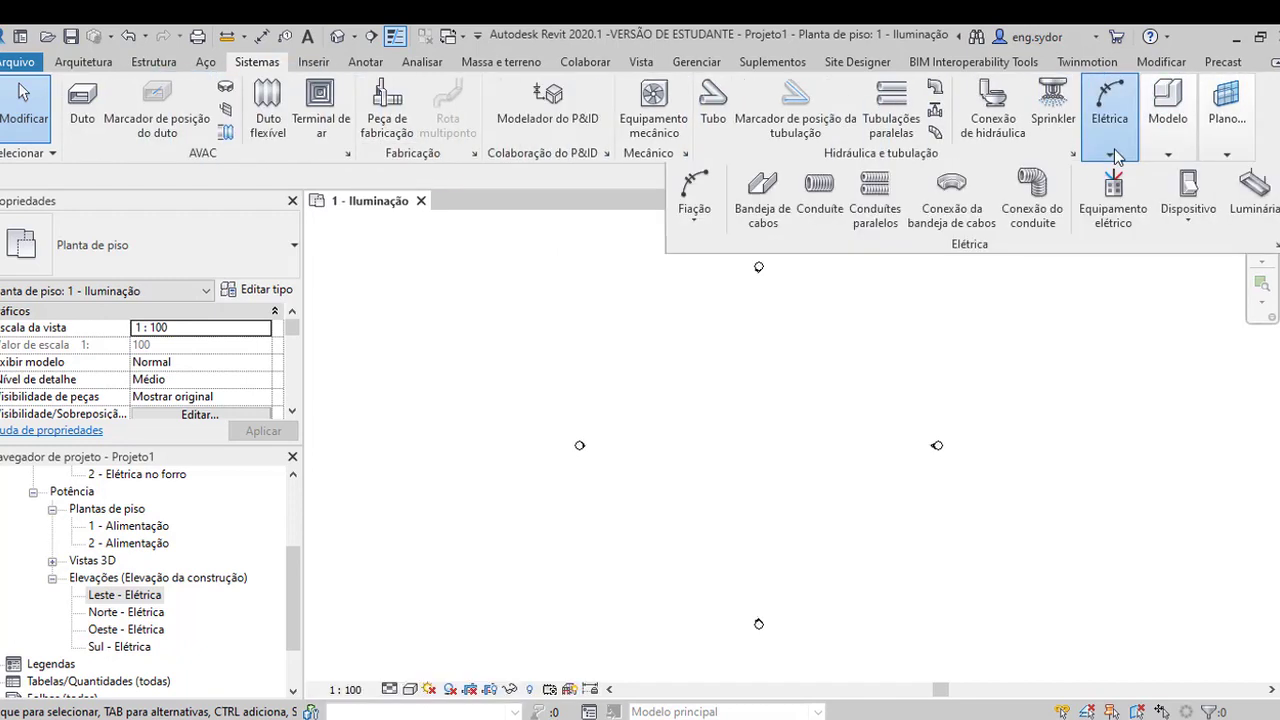
mouse_move(1117, 157)
mouse_down()
mouse_move(257, 200)
mouse_move(148, 148)
mouse_up()
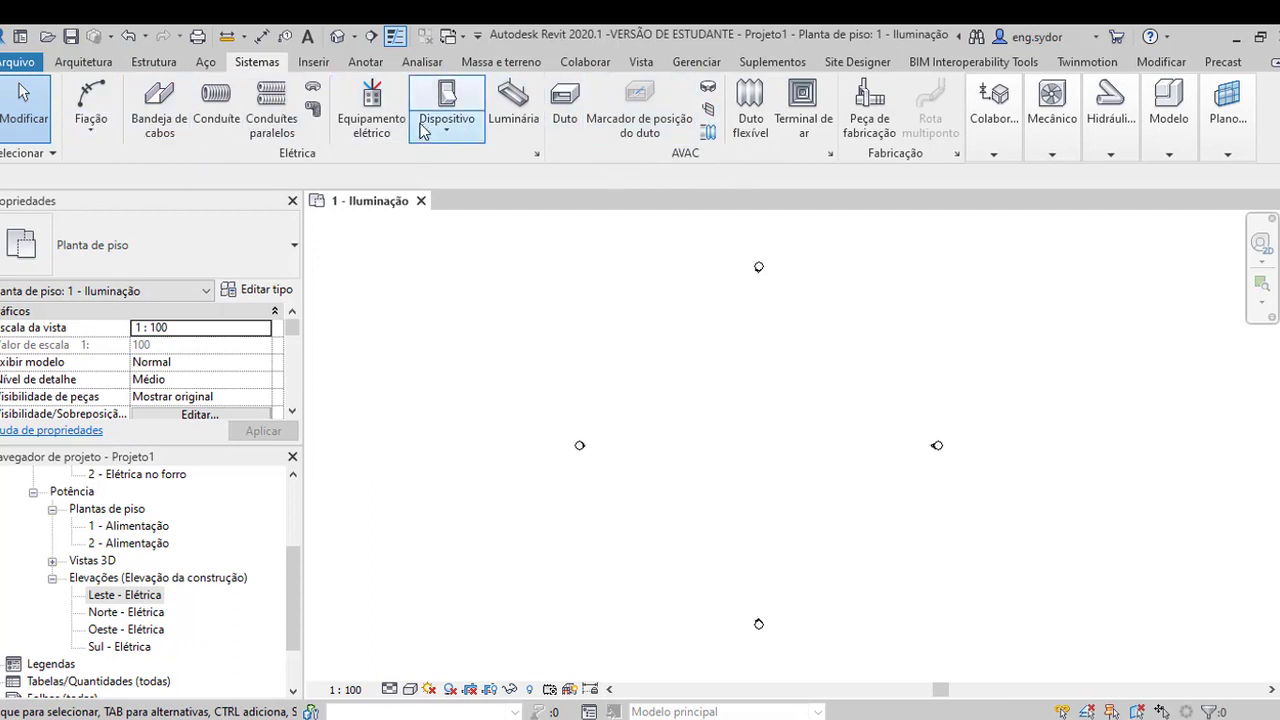
Open Configurações elétricas and browse Geral, Ângulos, Fiação, wire sizes and insulation types.
click(537, 155)
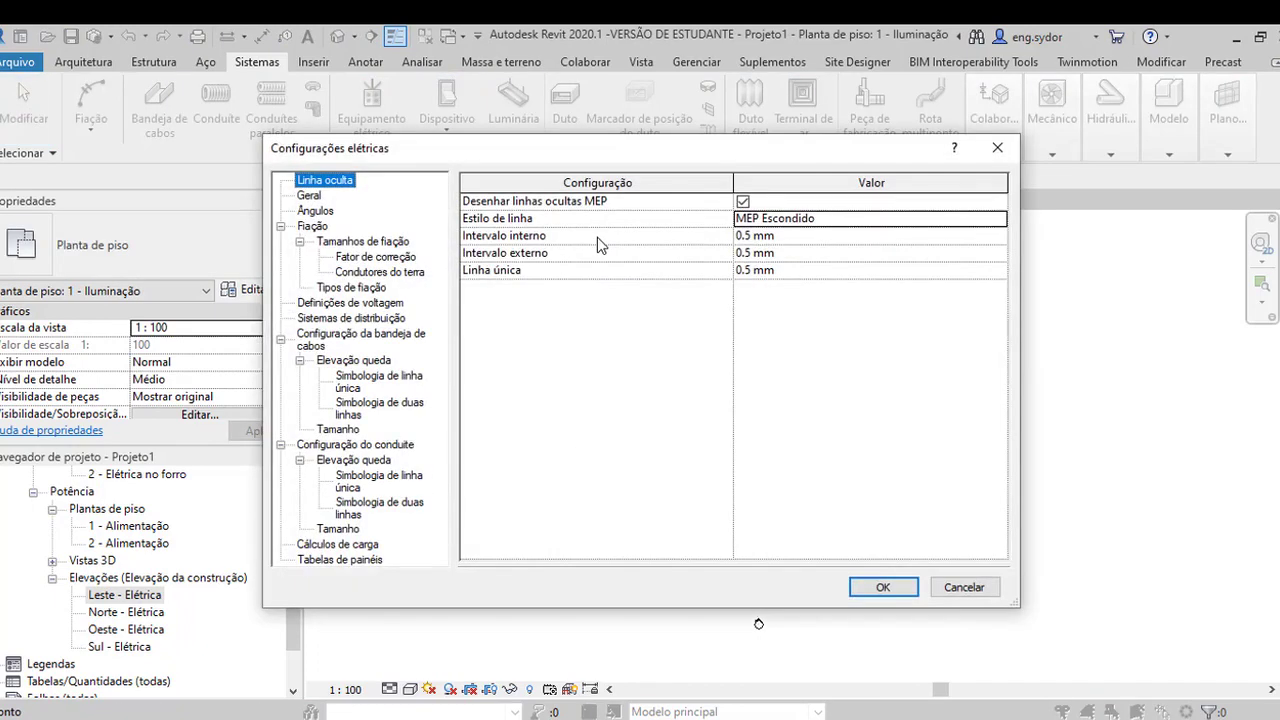
click(318, 197)
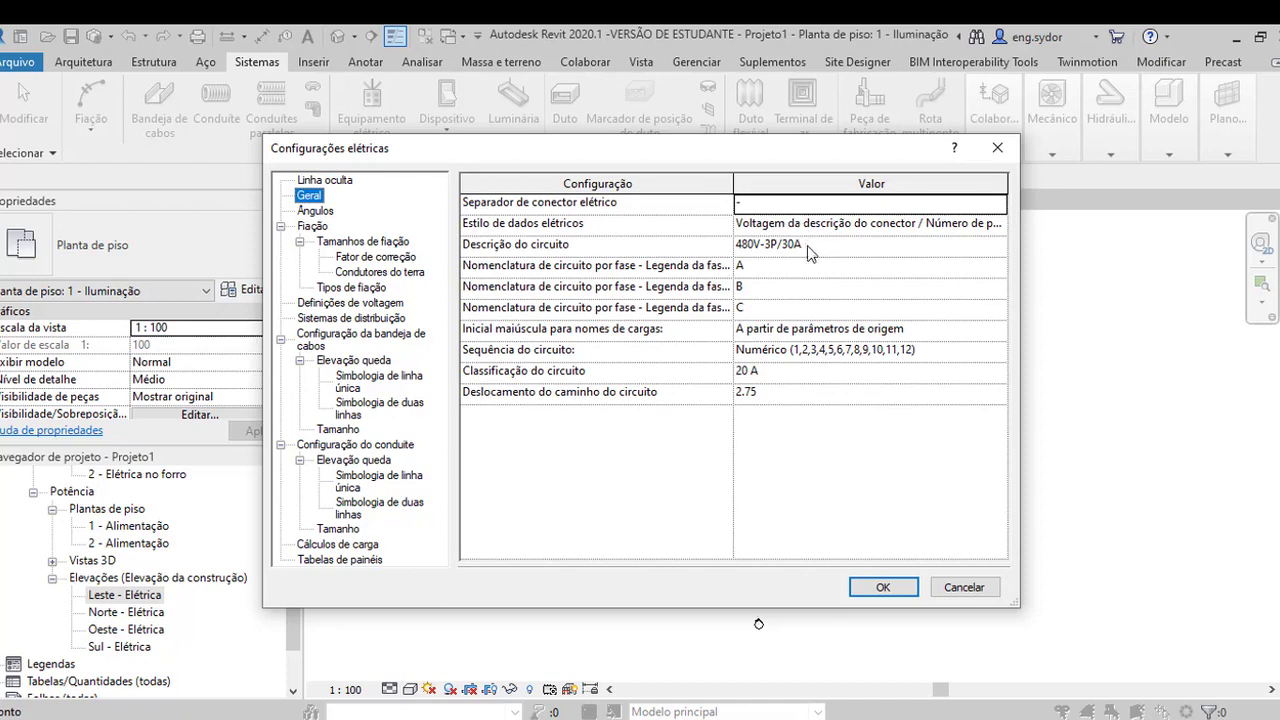
click(318, 211)
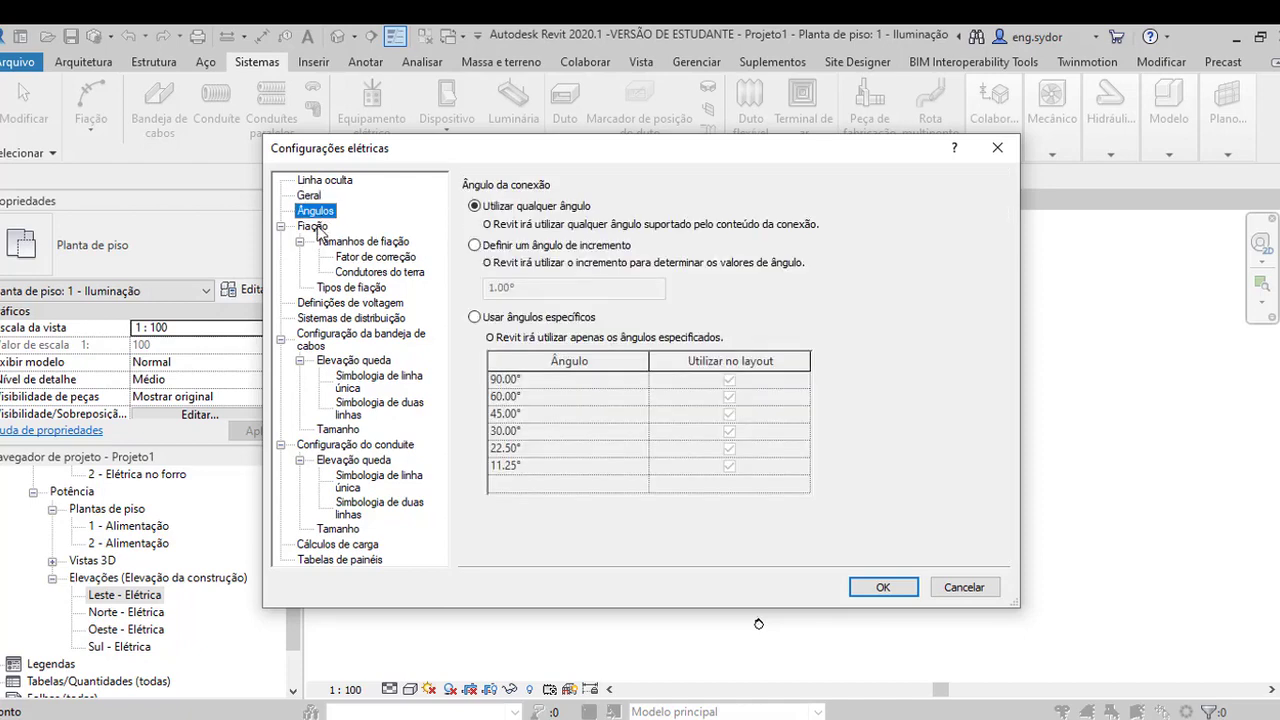
click(313, 226)
click(355, 242)
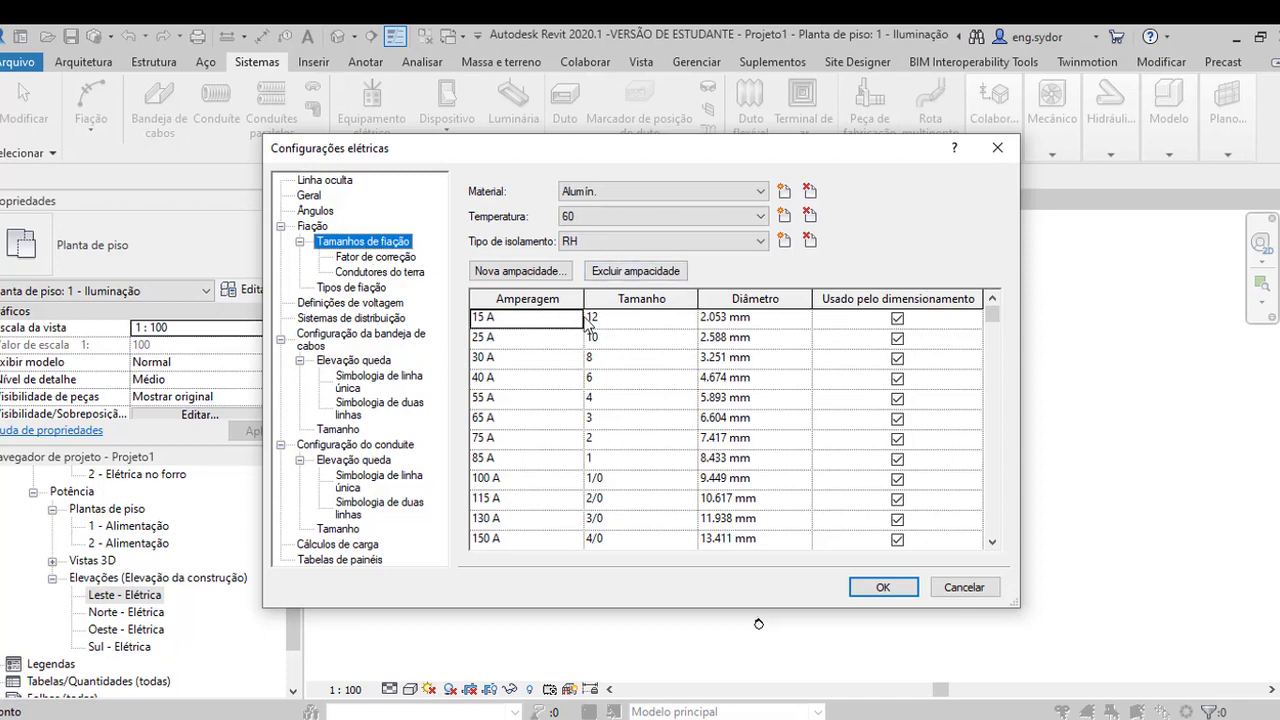
click(761, 245)
click(761, 245)
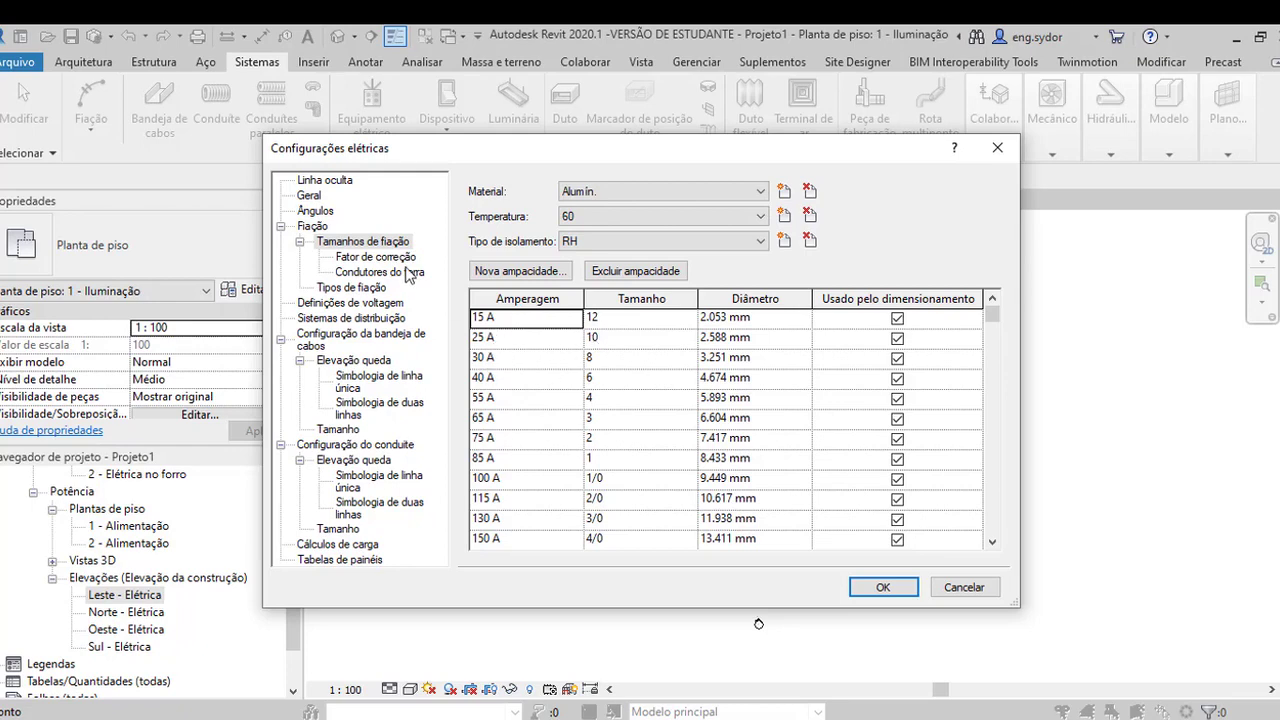
Review temperature correction factors, ground conductor sizes, THWN/XHHW wire types, voltages and distribution systems.
click(378, 258)
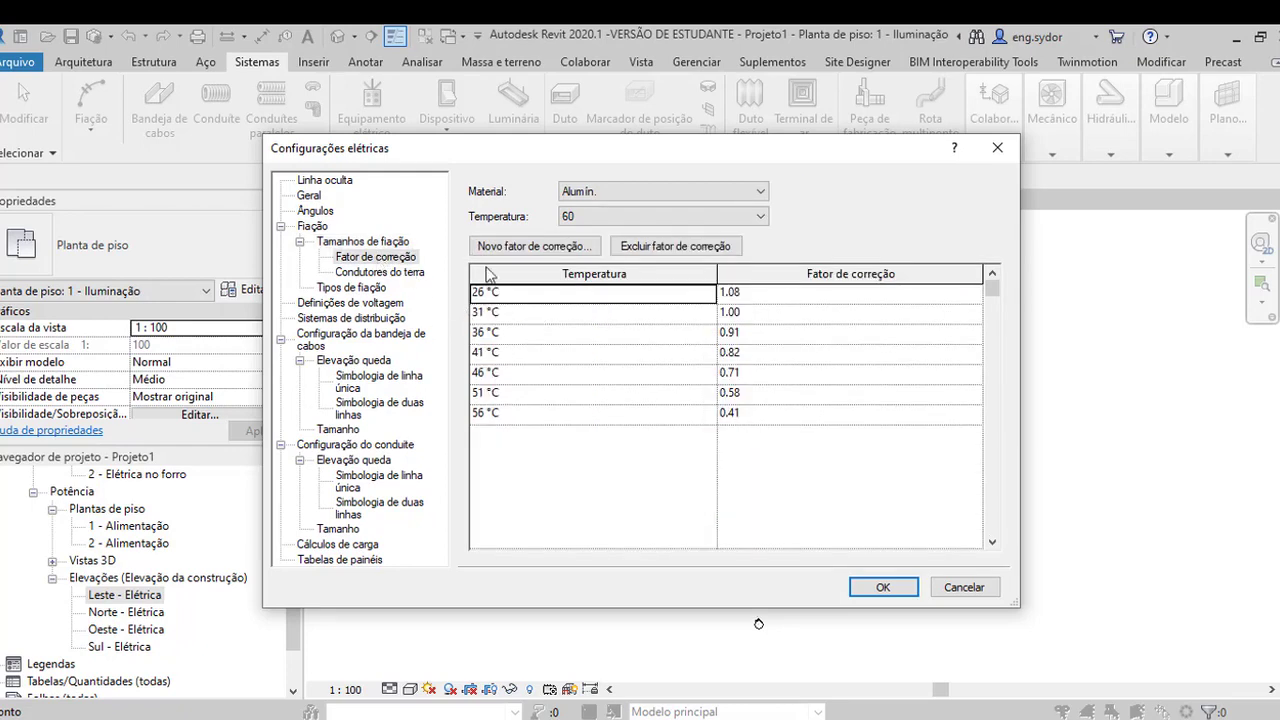
click(384, 274)
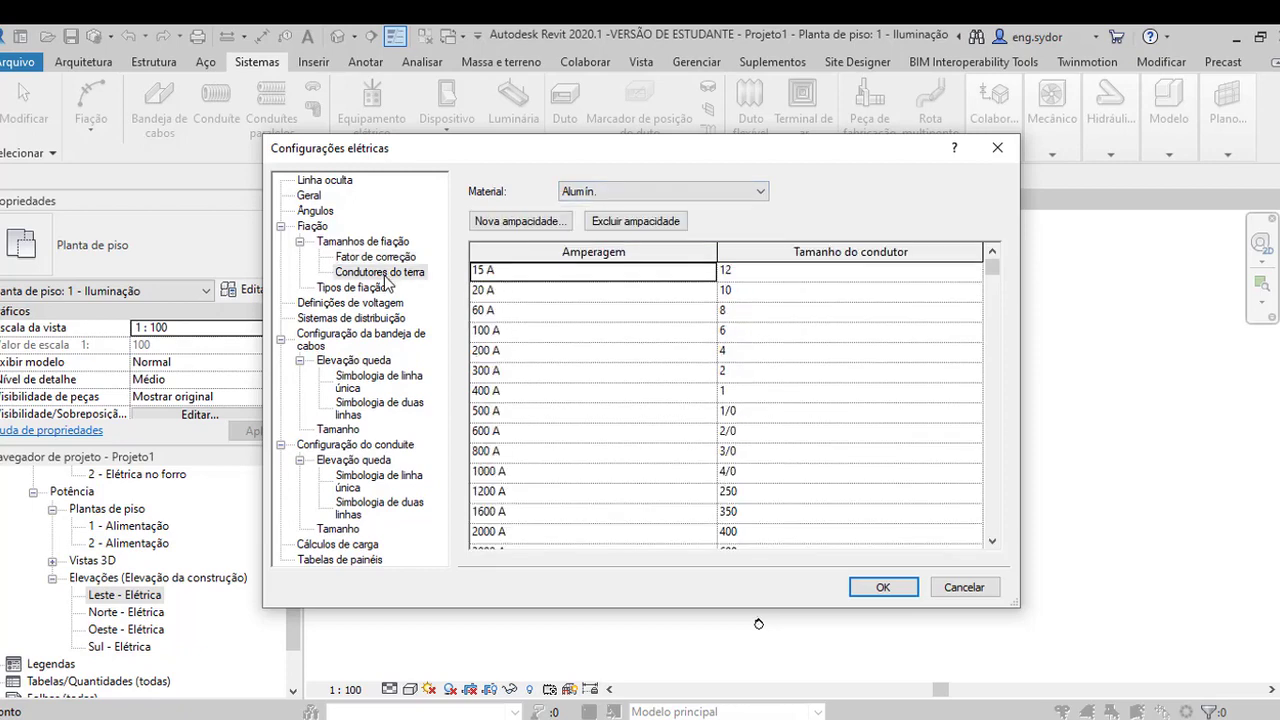
click(348, 289)
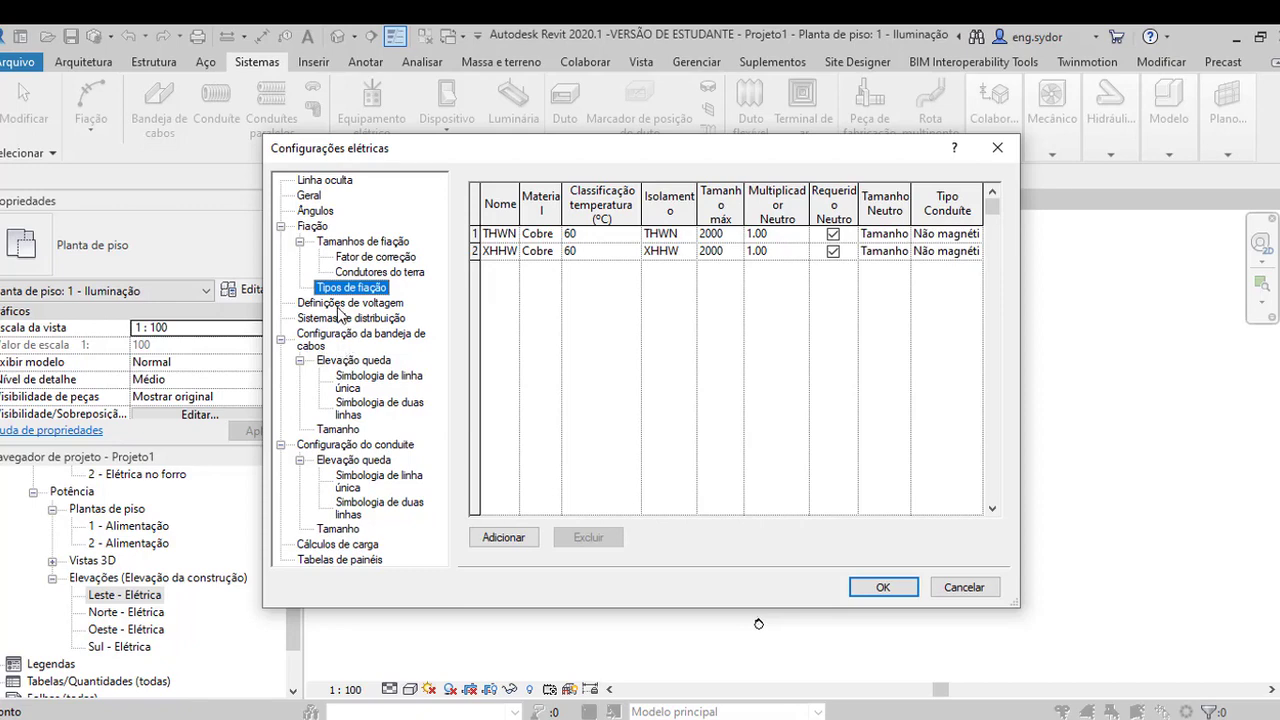
click(345, 303)
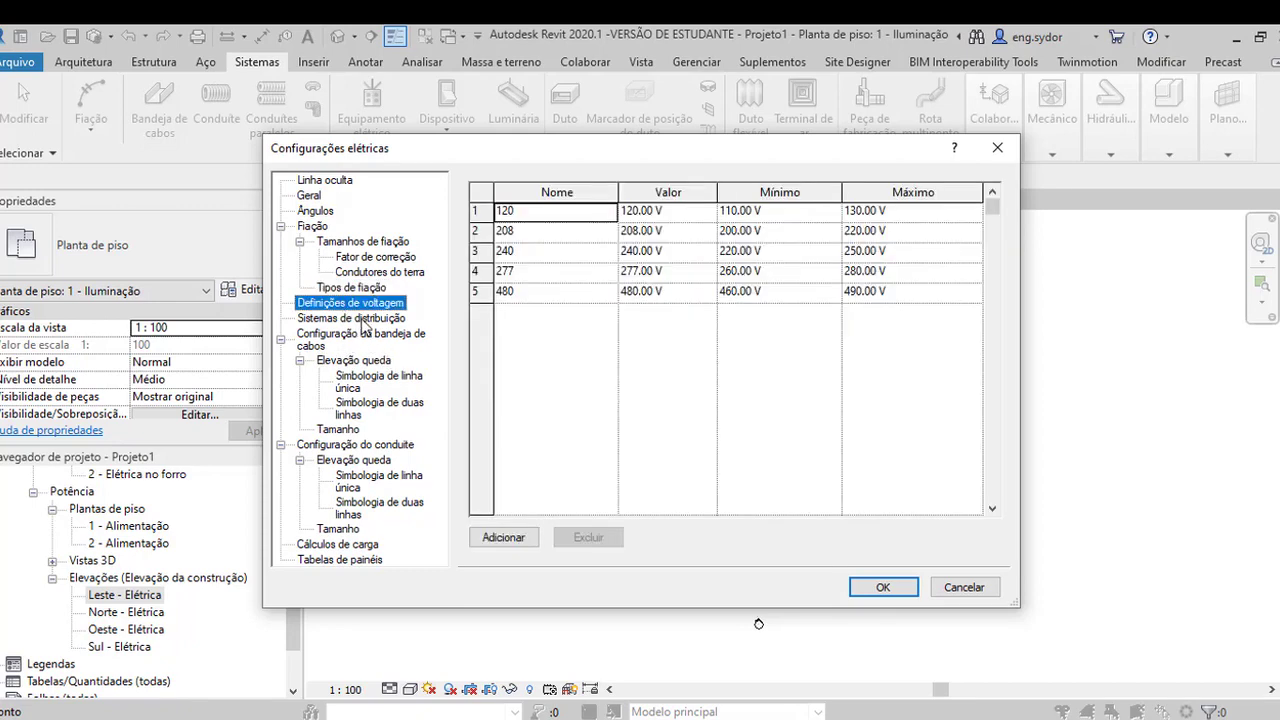
click(365, 318)
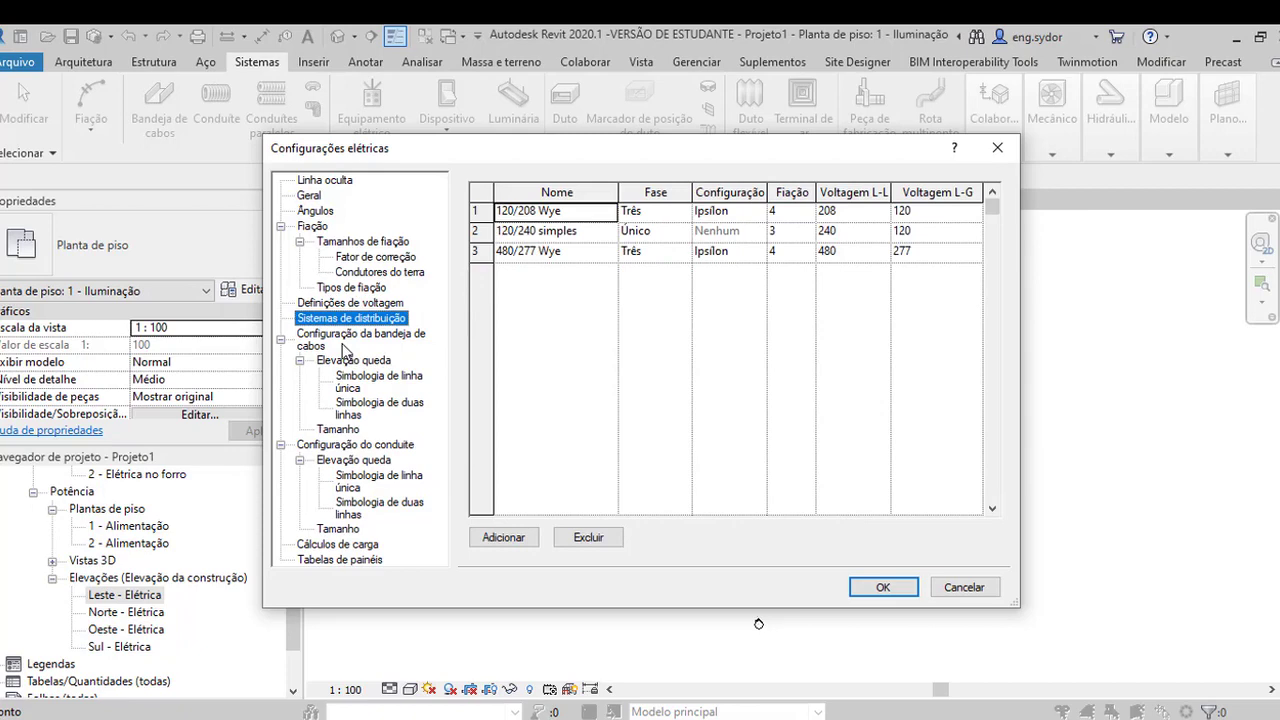
Inspect the default voltage names 120 through 480, then select the 480/277 Wye distribution system.
click(349, 303)
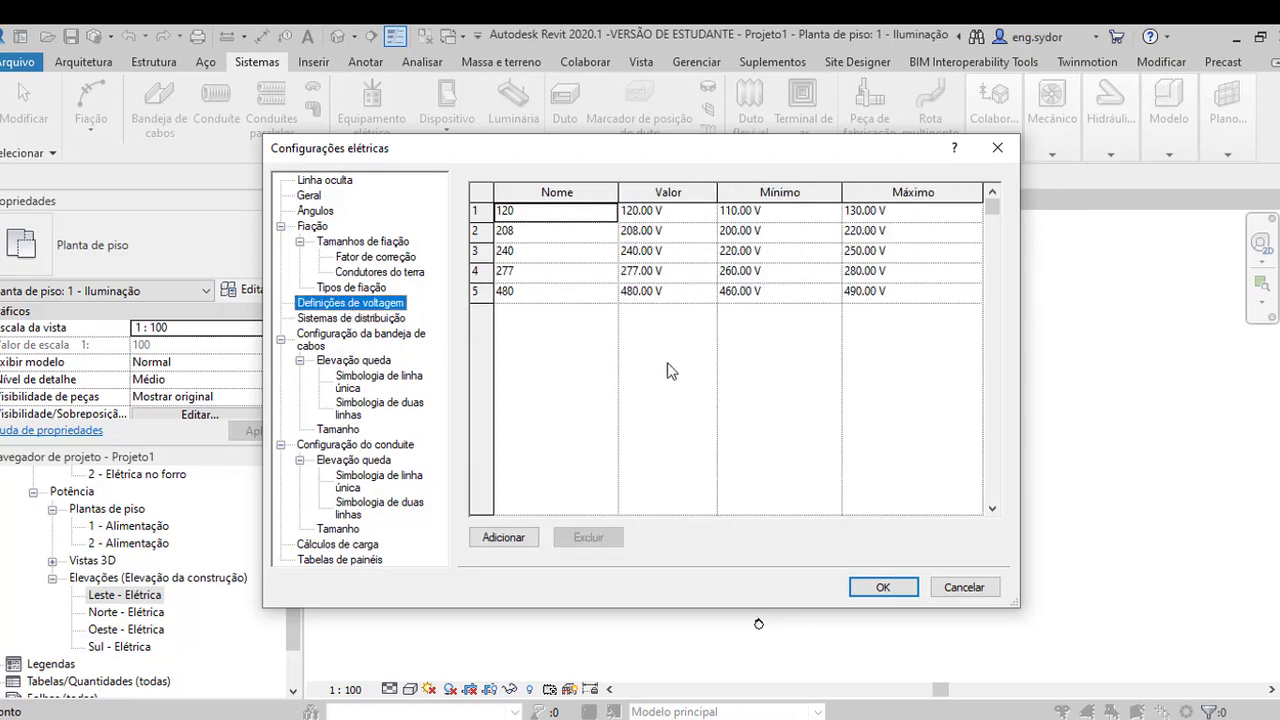
drag(560, 291, 581, 217)
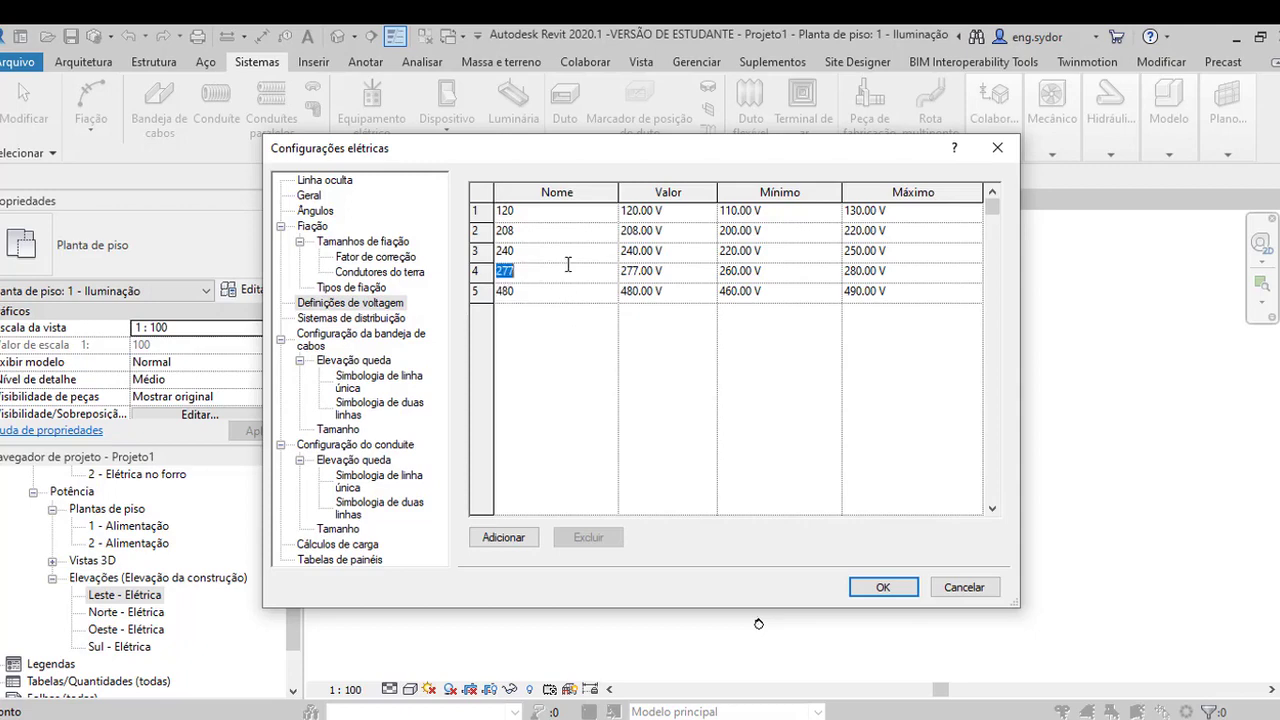
click(581, 211)
click(513, 231)
click(529, 252)
click(540, 271)
click(545, 291)
click(545, 212)
click(552, 231)
click(562, 251)
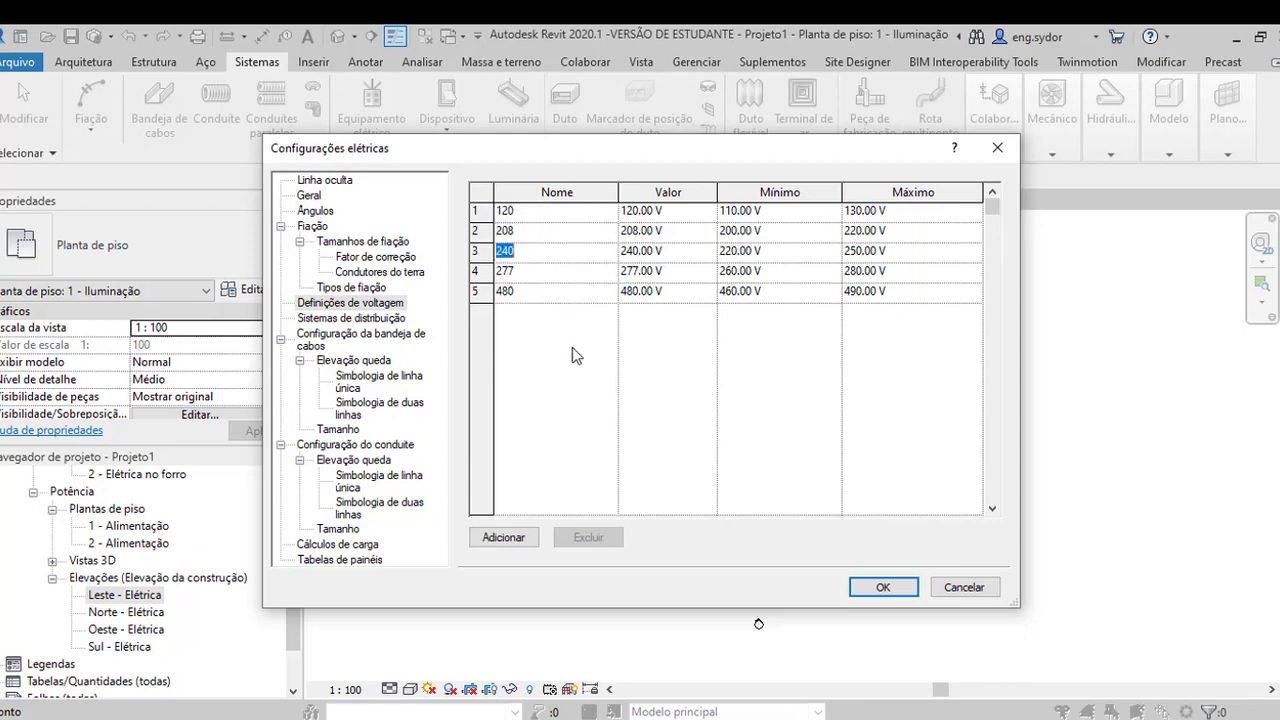
click(617, 420)
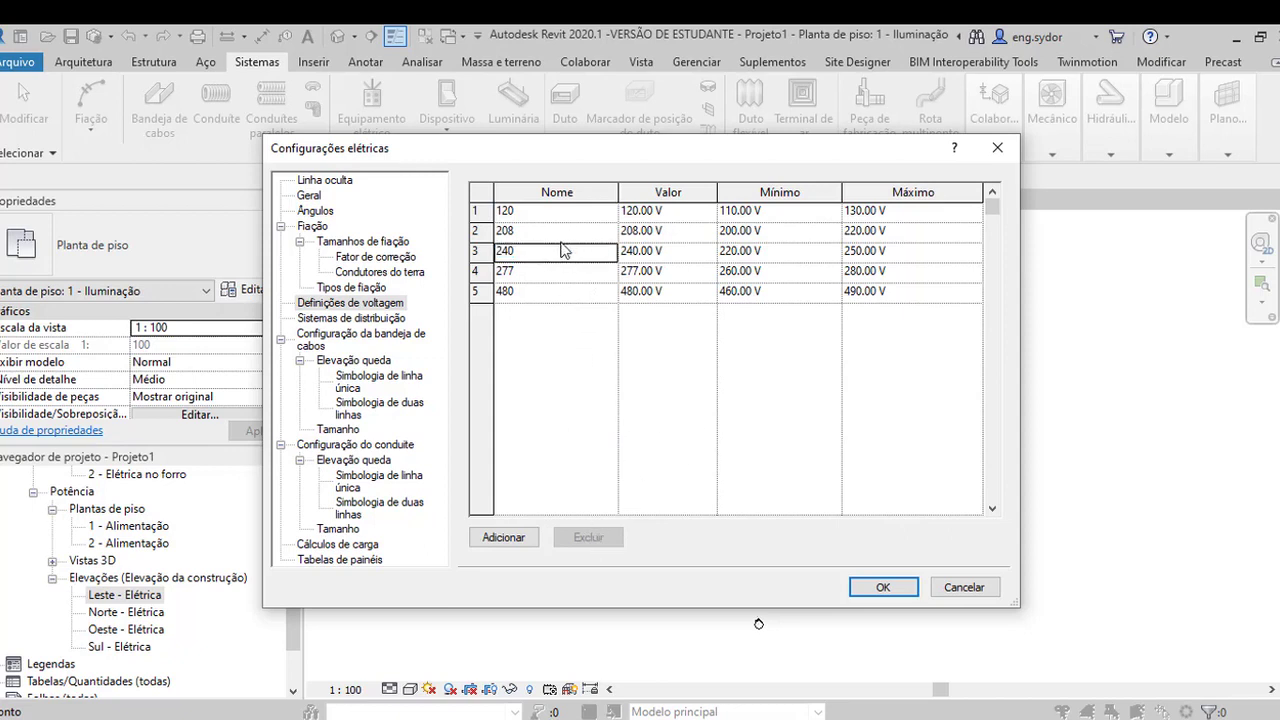
click(369, 318)
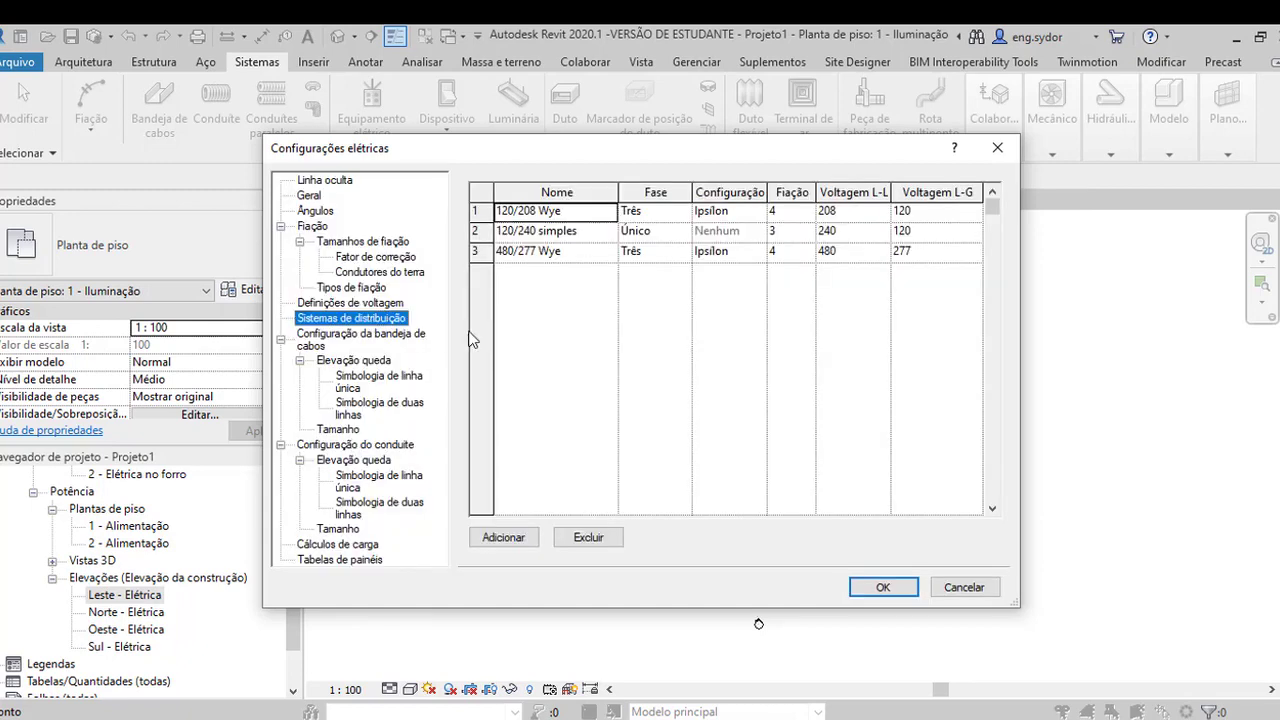
click(644, 388)
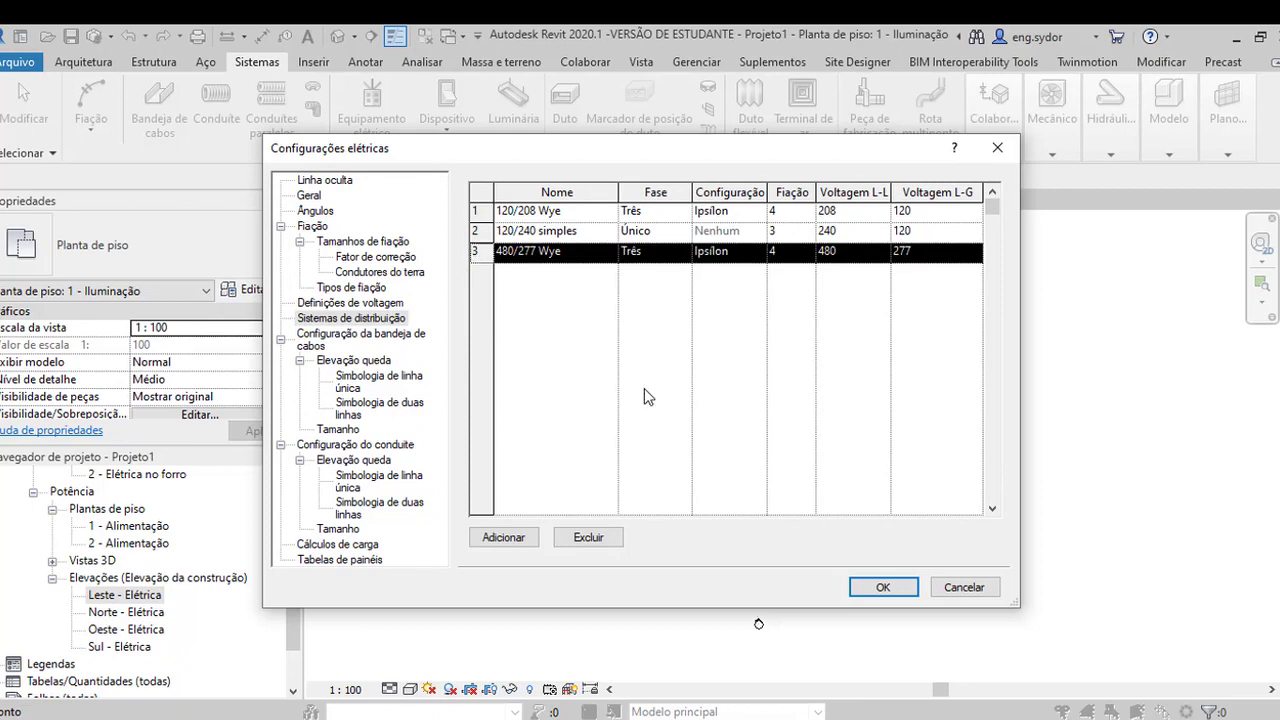
Delete all three default distribution systems and every default voltage definition.
click(587, 537)
click(587, 537)
click(587, 537)
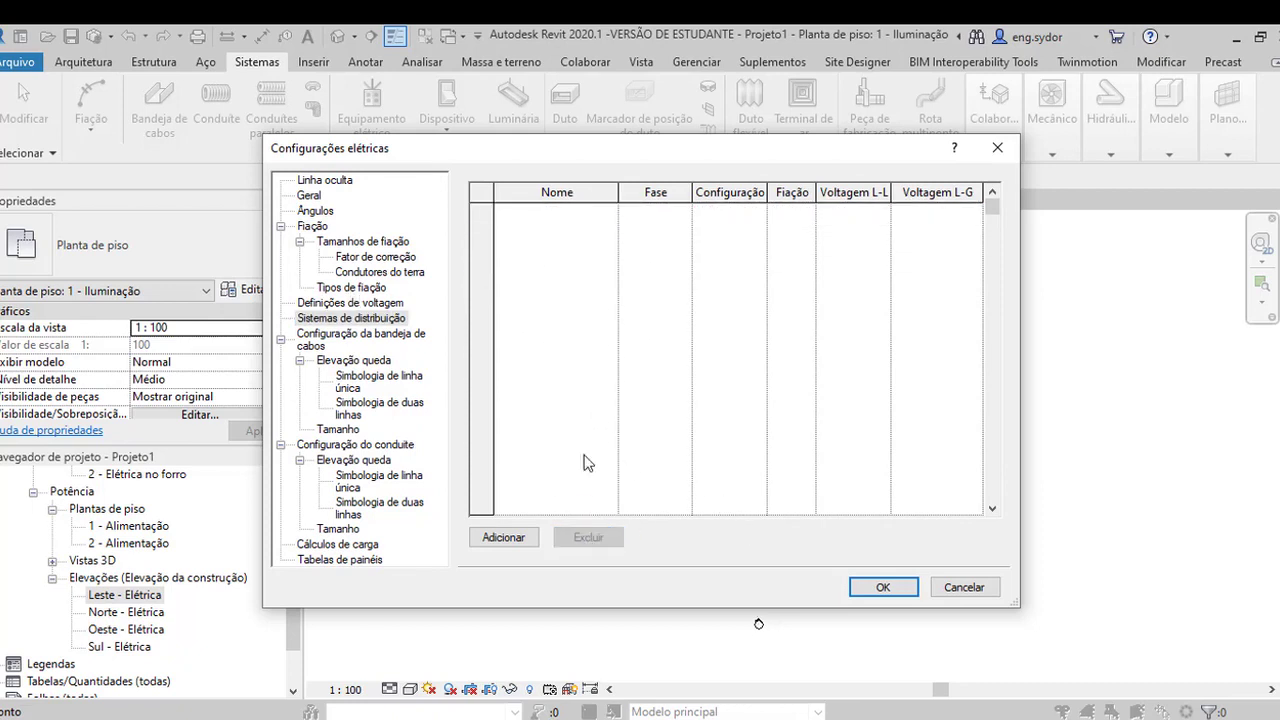
click(381, 305)
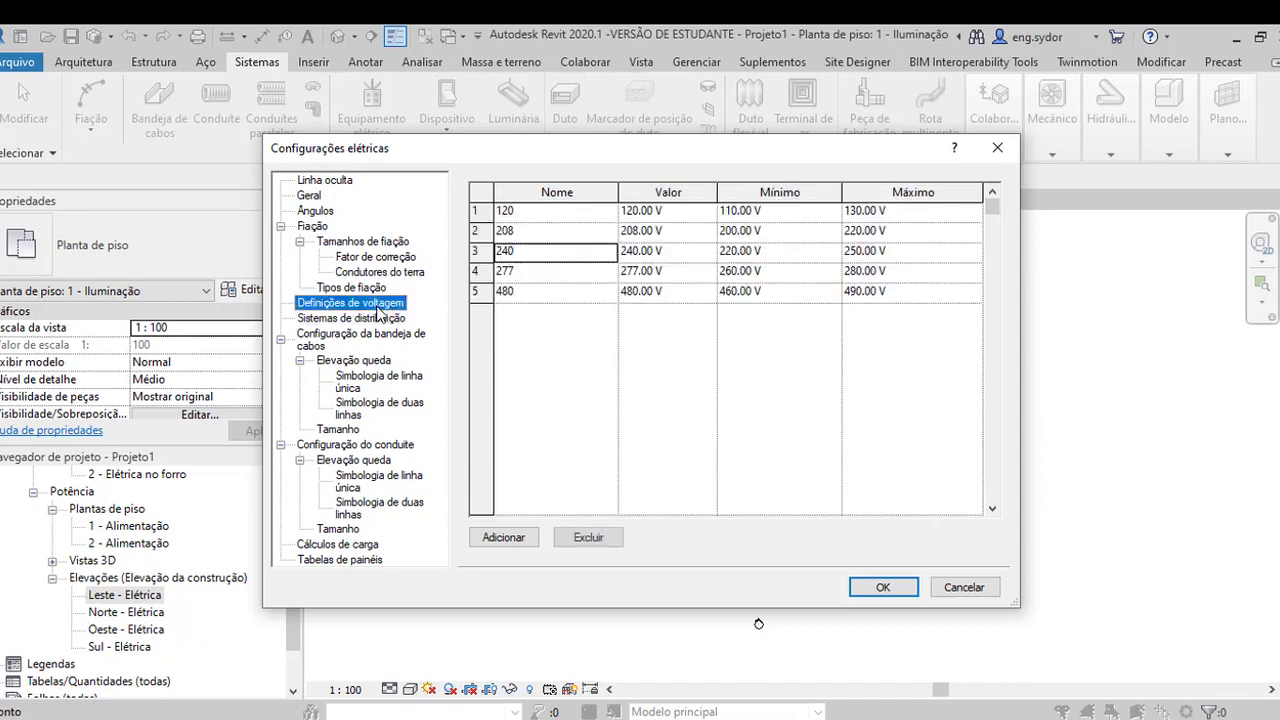
click(500, 292)
click(481, 291)
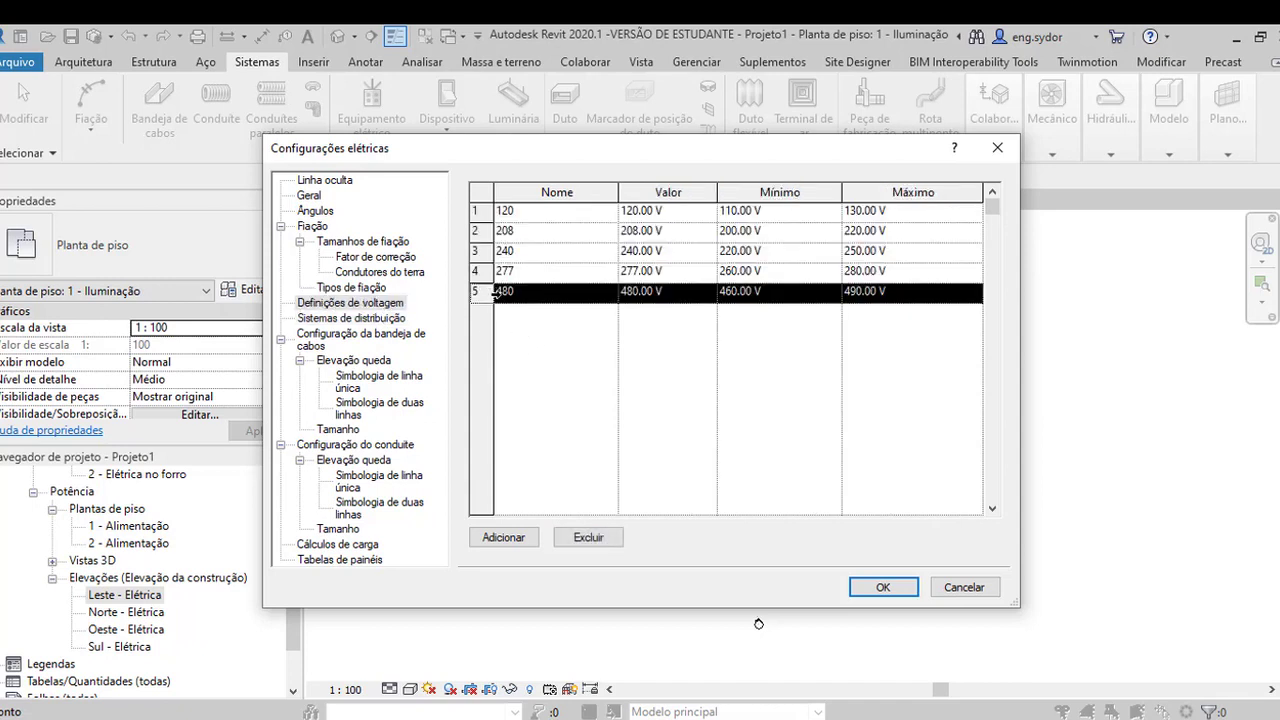
click(589, 533)
click(589, 535)
click(589, 537)
click(590, 538)
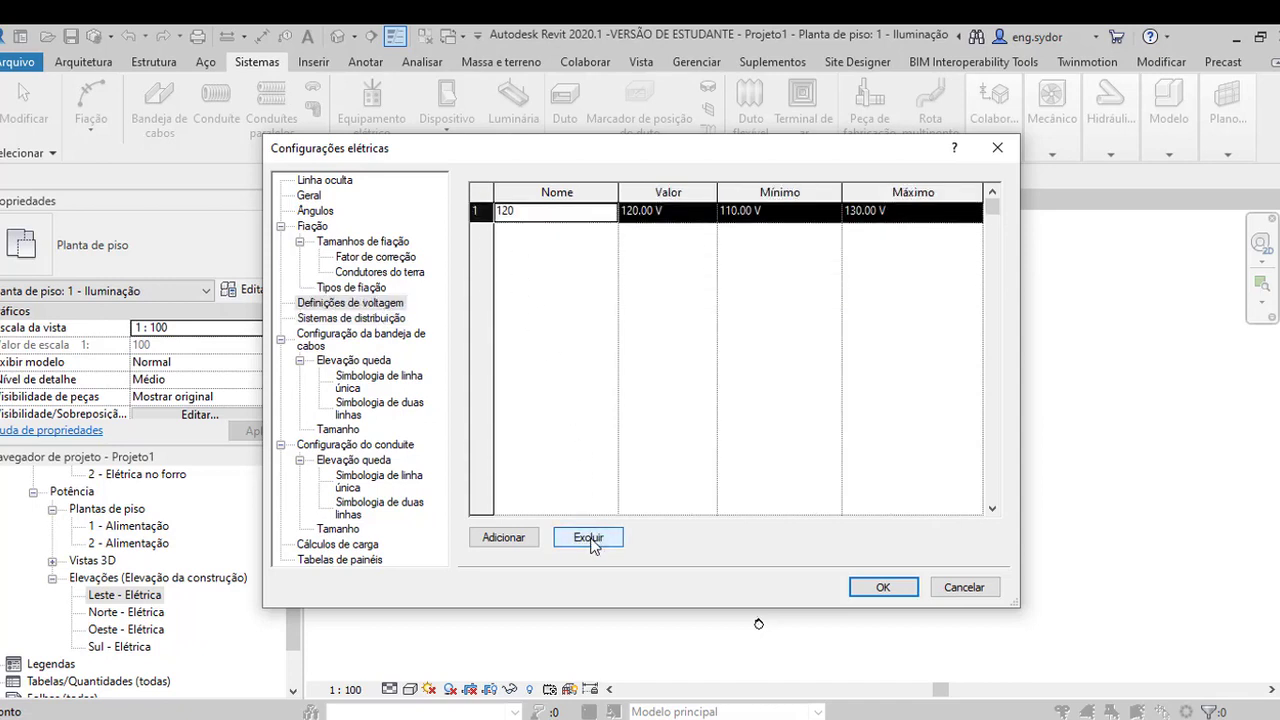
click(591, 540)
Add a new voltage definition named 127 V with a value of 127.00 V.
click(520, 540)
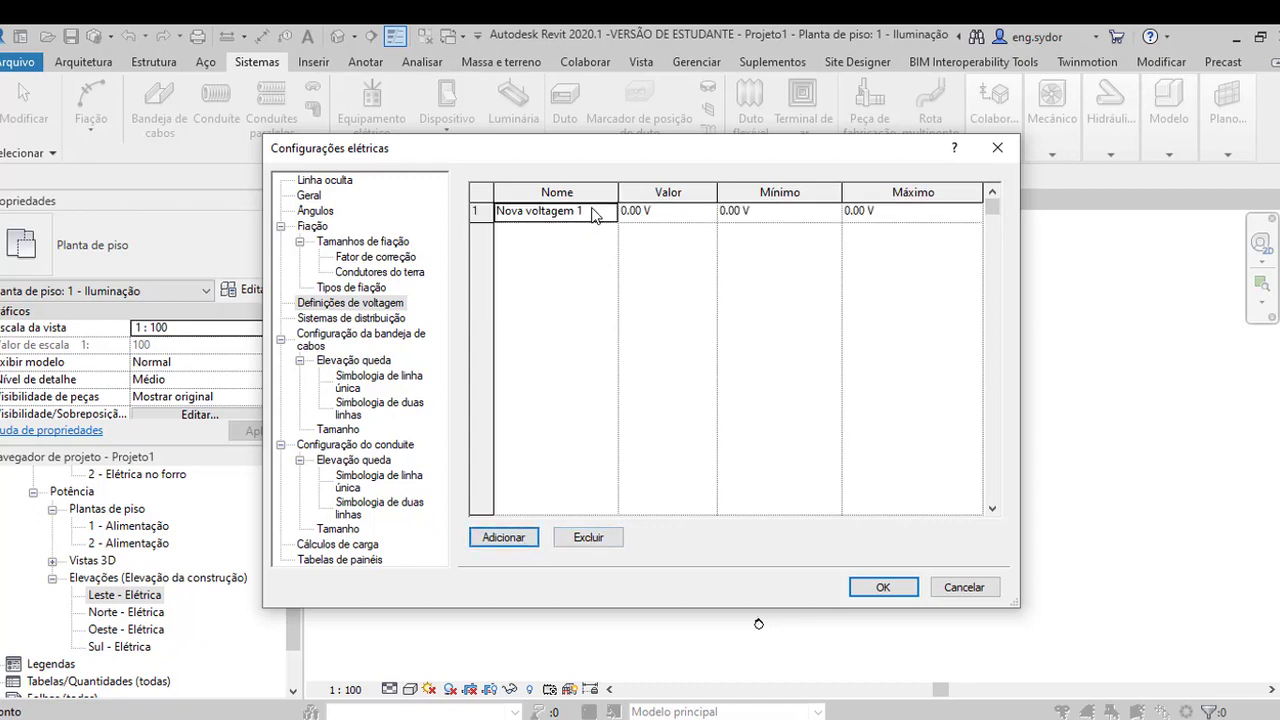
drag(588, 212, 439, 207)
text(127)
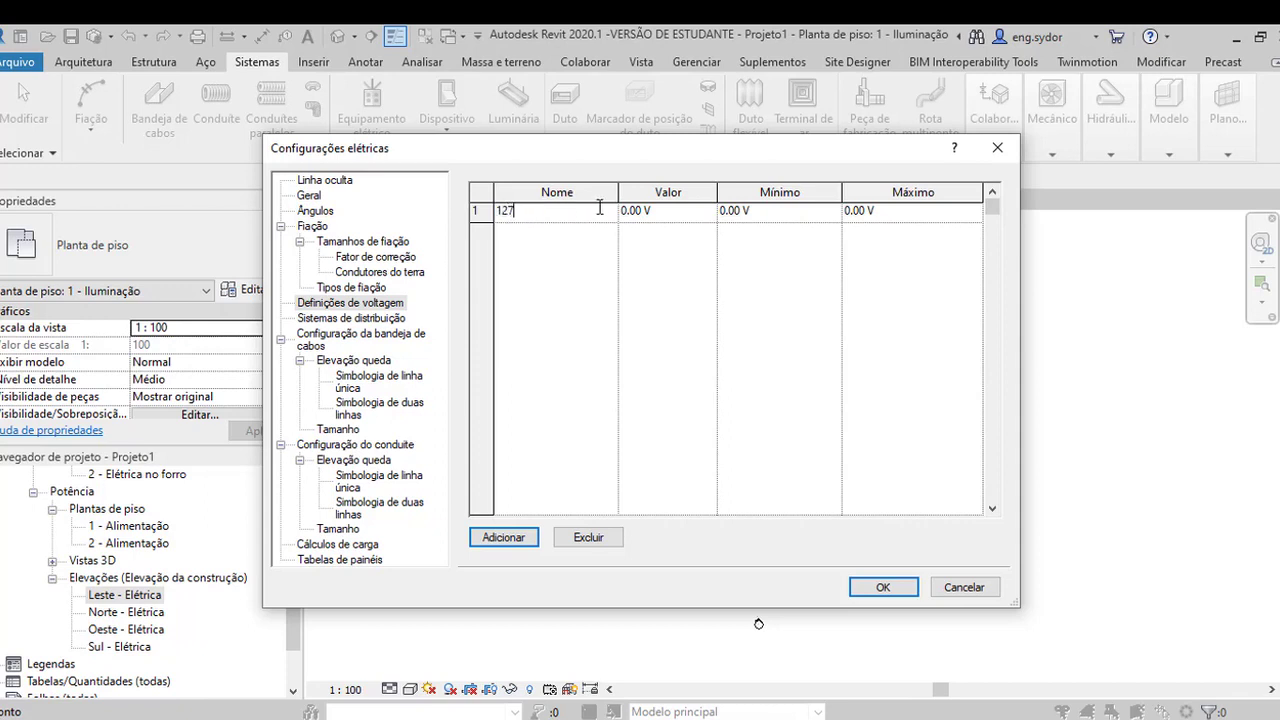
click(640, 215)
click(679, 211)
click(555, 211)
click(561, 212)
click(681, 209)
text(127)
click(755, 256)
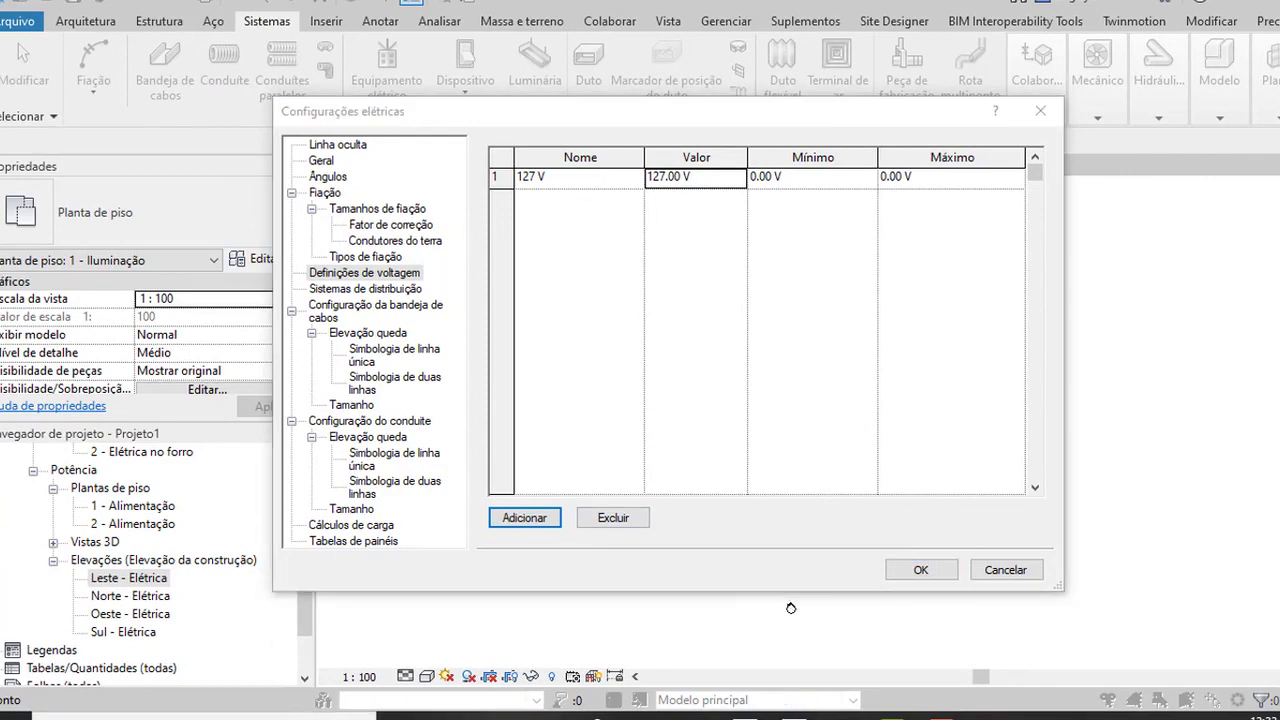
Compute 127 × 0,91 in Calculator and enter 116 V as the 127 V minimum.
click(200, 716)
text(ca)
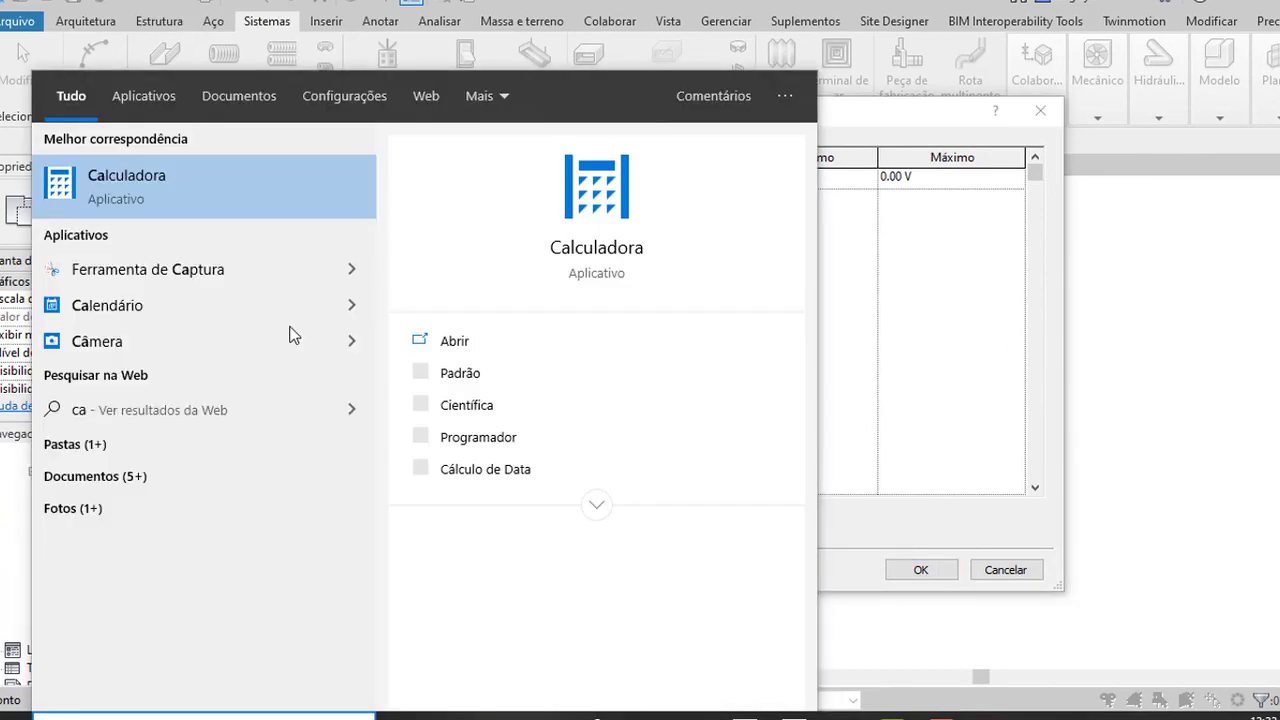
click(234, 206)
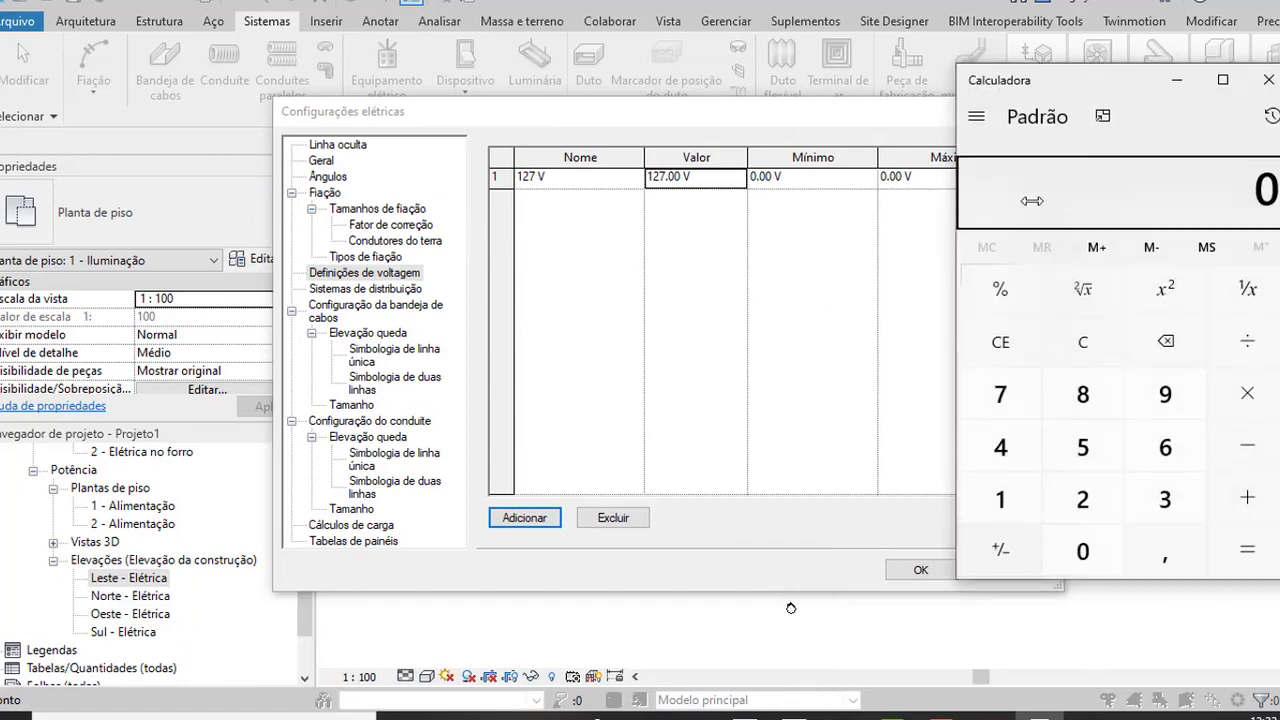
mouse_move(1090, 90)
mouse_down()
mouse_move(461, 96)
mouse_move(369, 80)
mouse_up()
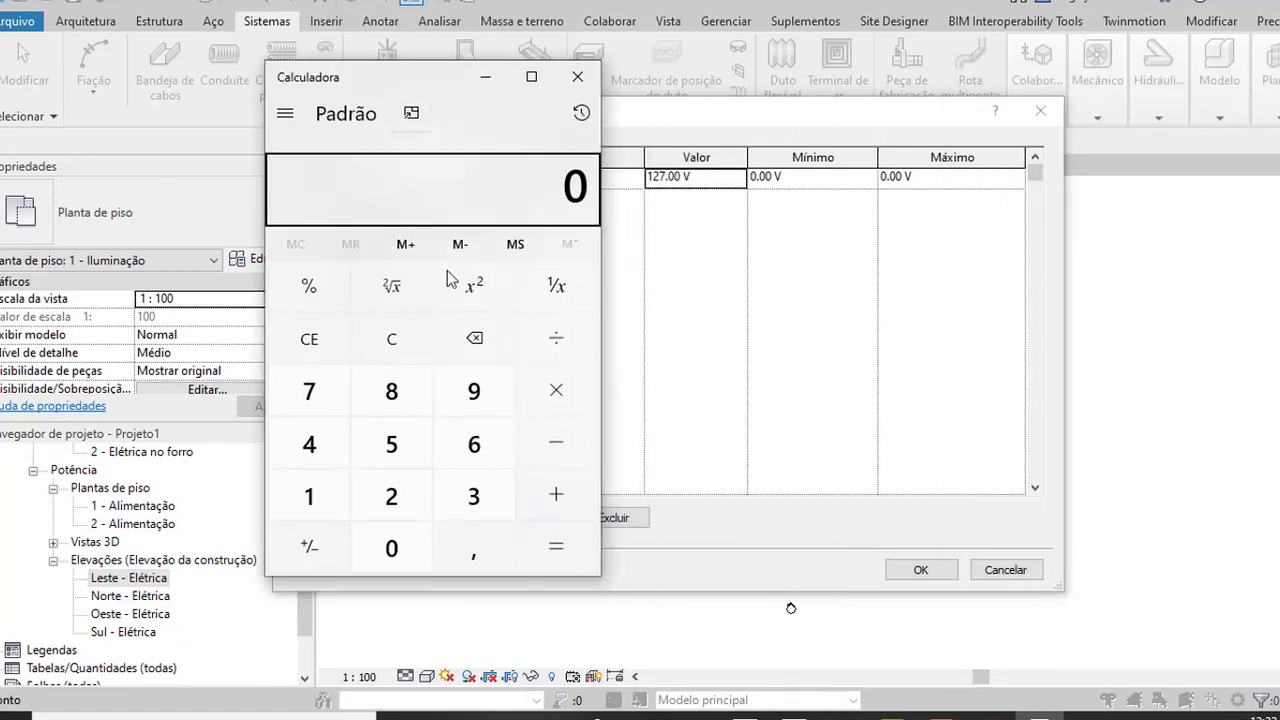
click(335, 493)
click(380, 495)
click(335, 395)
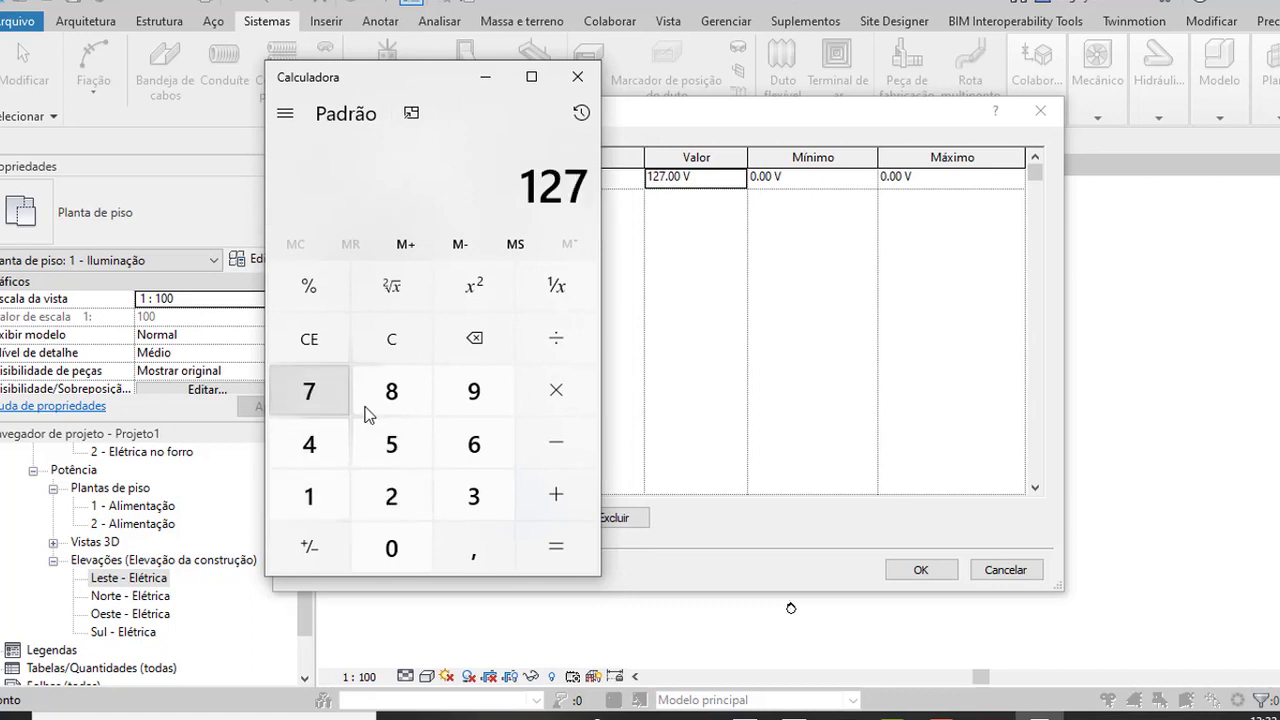
click(551, 392)
click(428, 550)
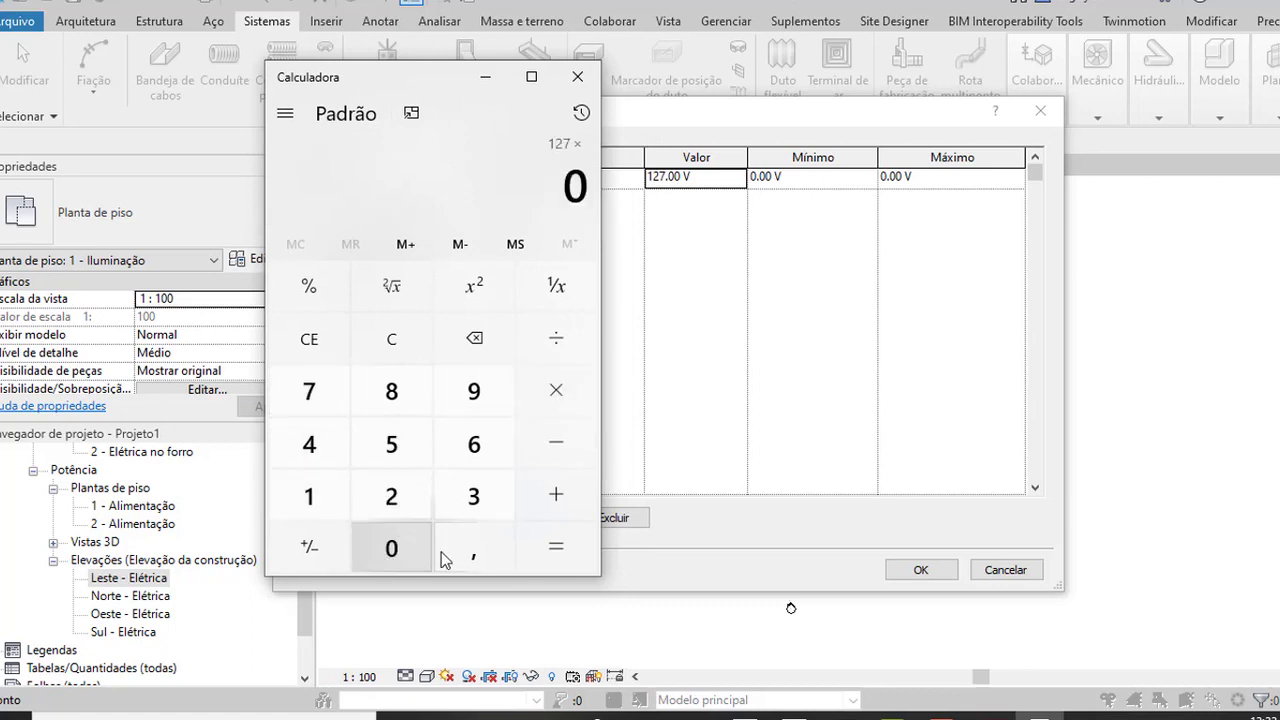
click(445, 556)
click(474, 391)
click(318, 497)
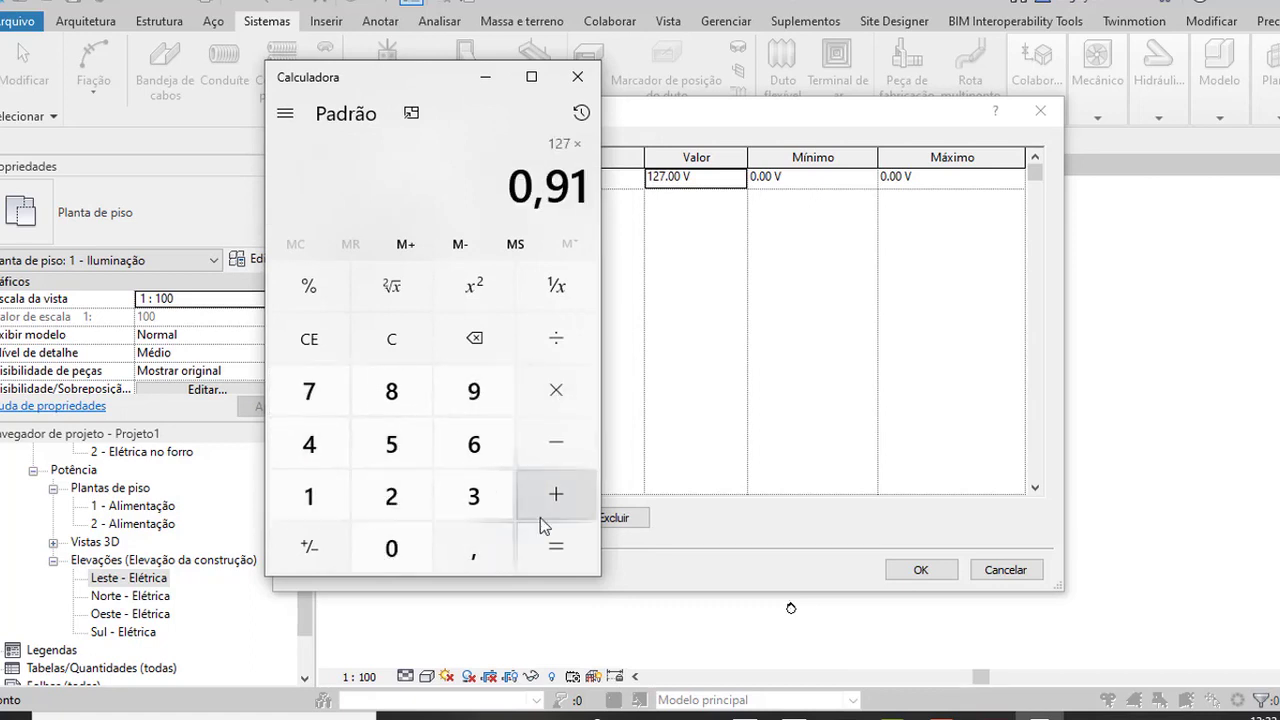
click(556, 548)
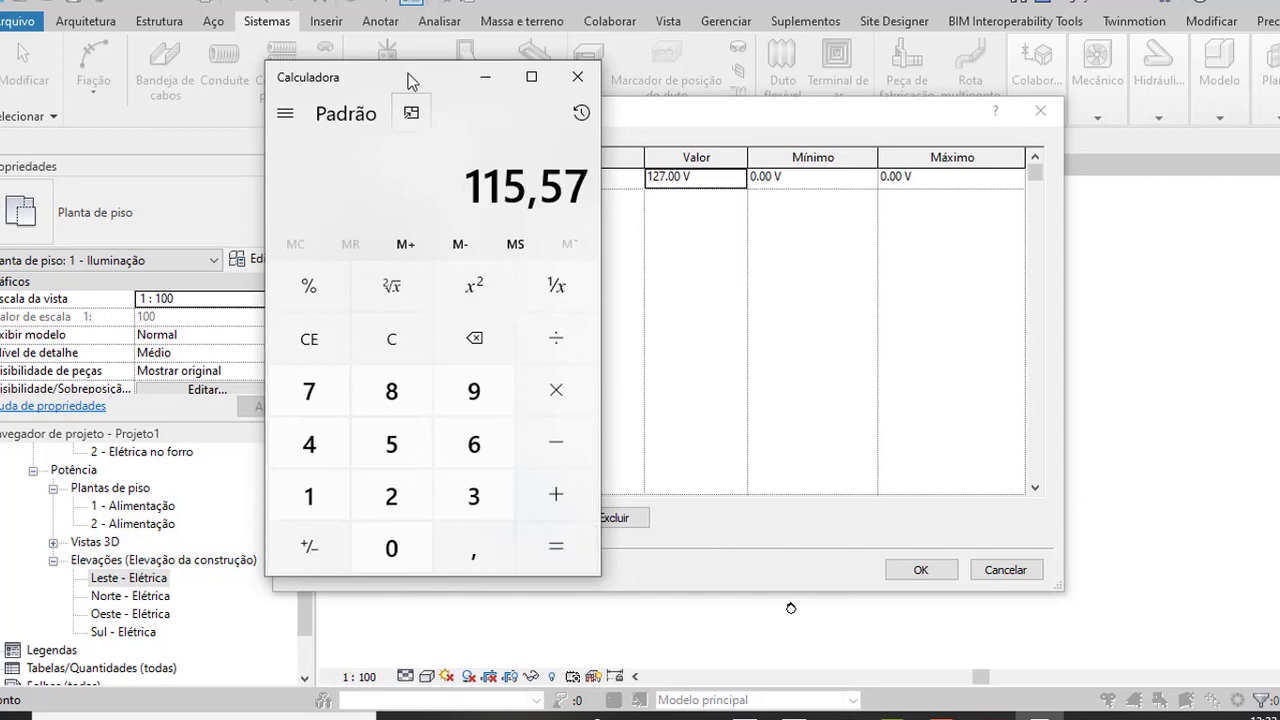
drag(408, 80, 180, 80)
click(805, 178)
text(116)
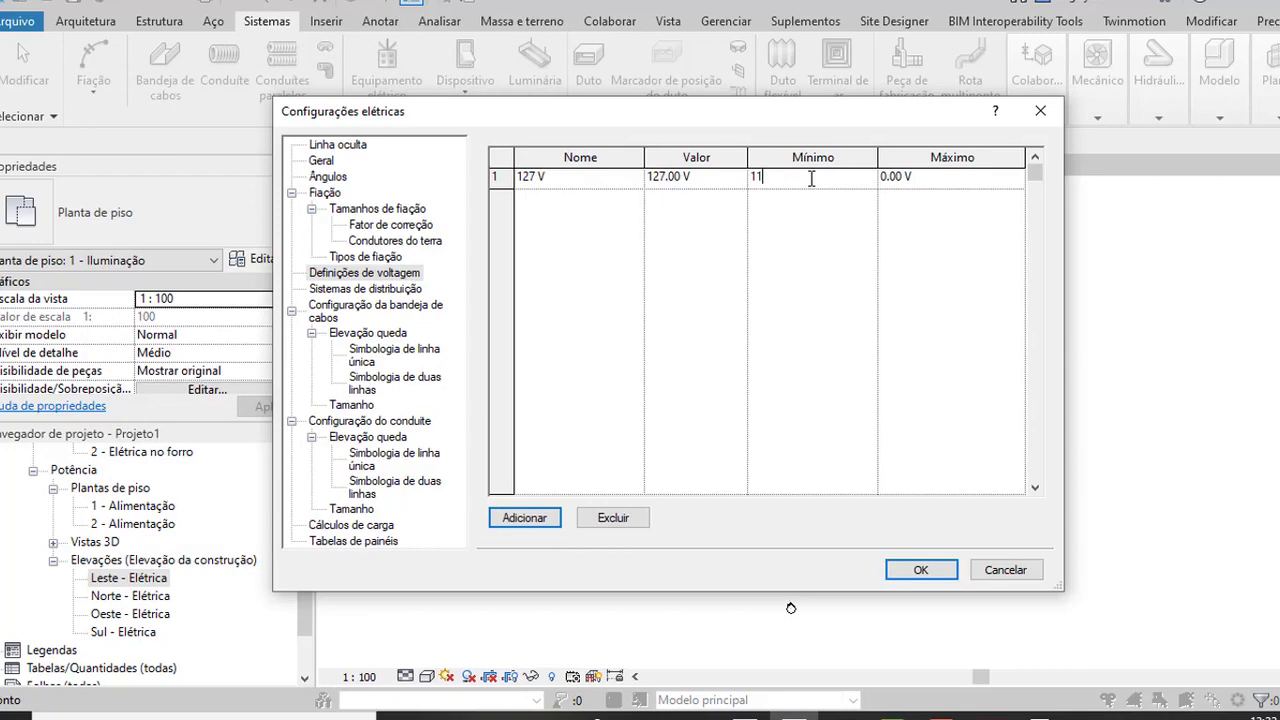
click(939, 177)
Compute 127 × 1,04 in Calculator and set the 127 V maximum to 132 V.
click(1044, 711)
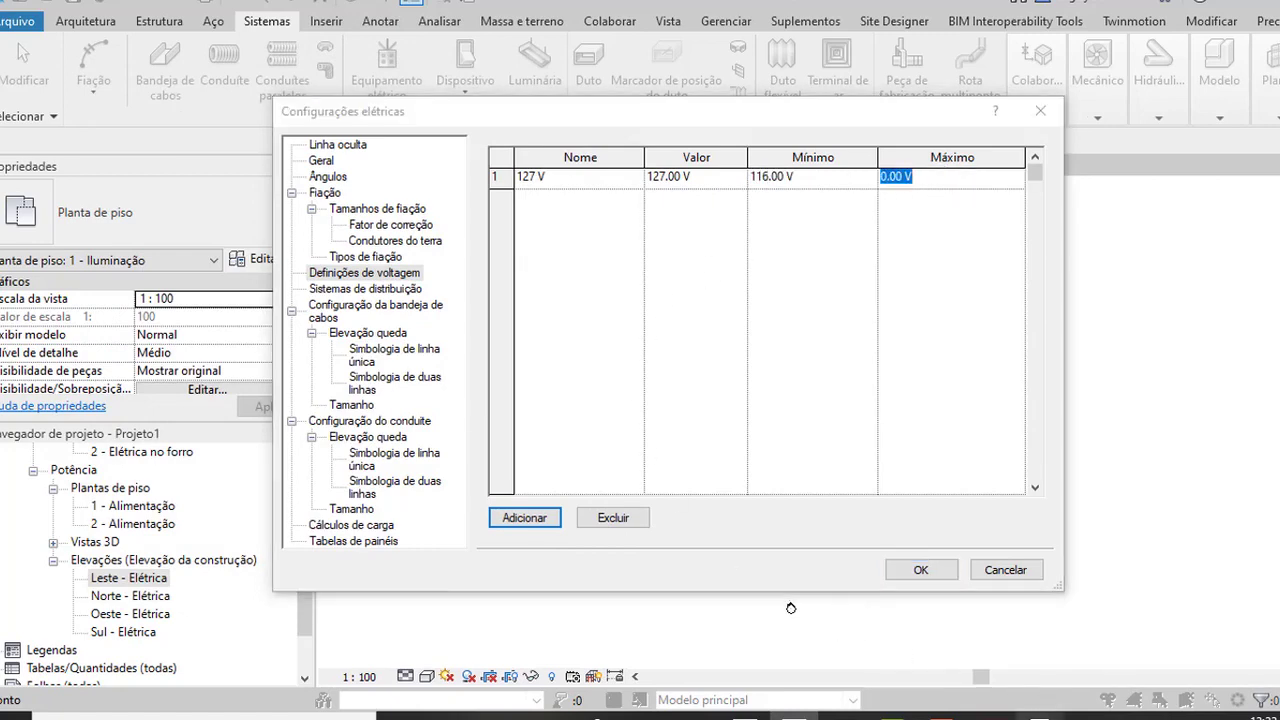
click(247, 354)
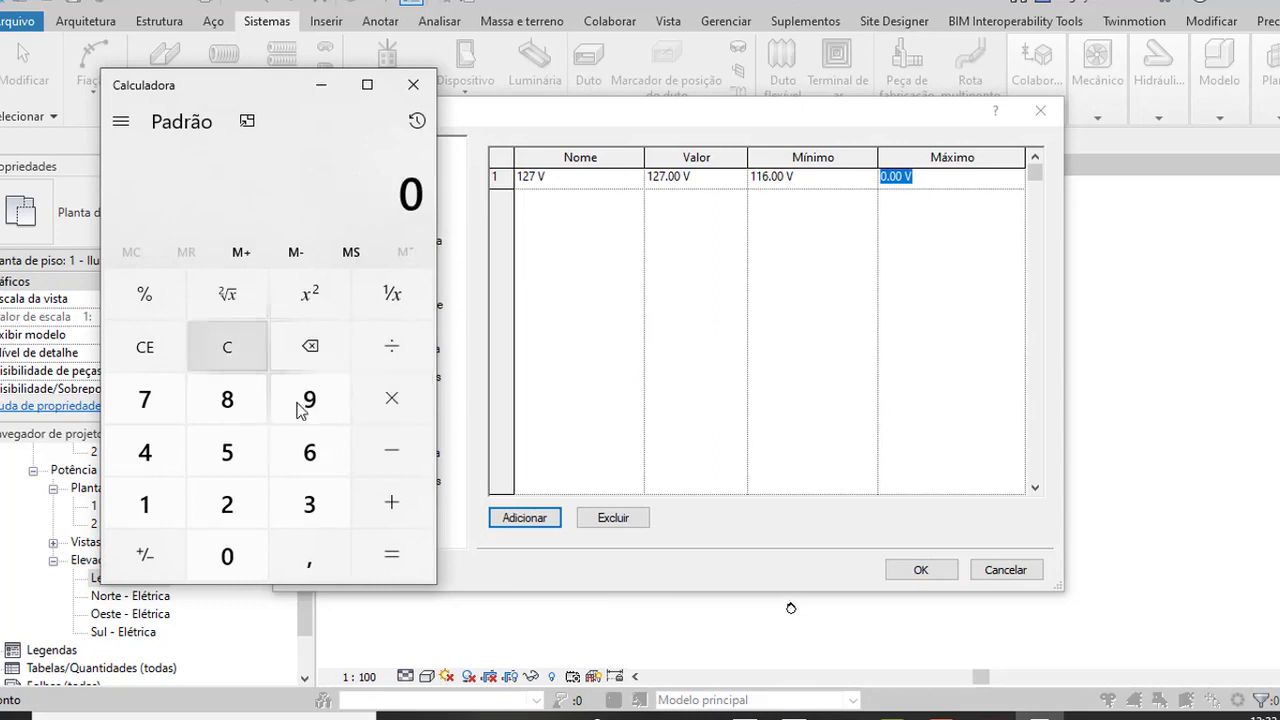
click(157, 506)
click(215, 505)
click(145, 400)
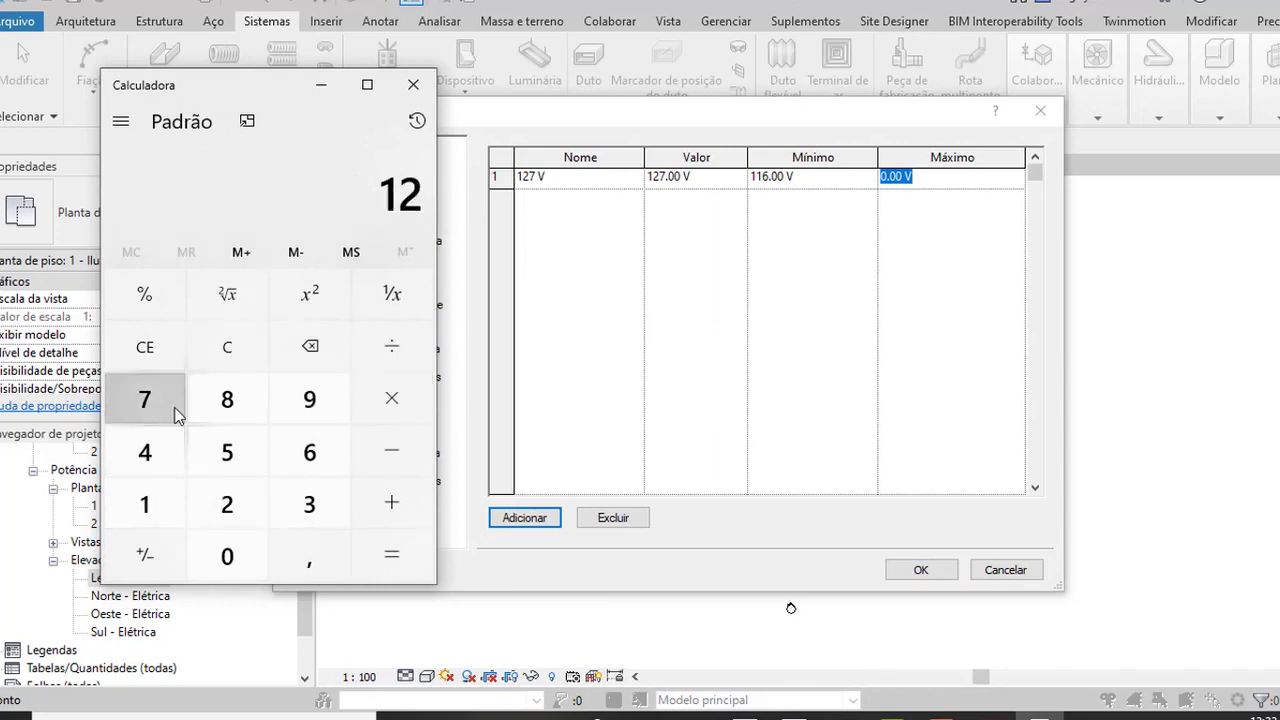
click(392, 398)
click(148, 506)
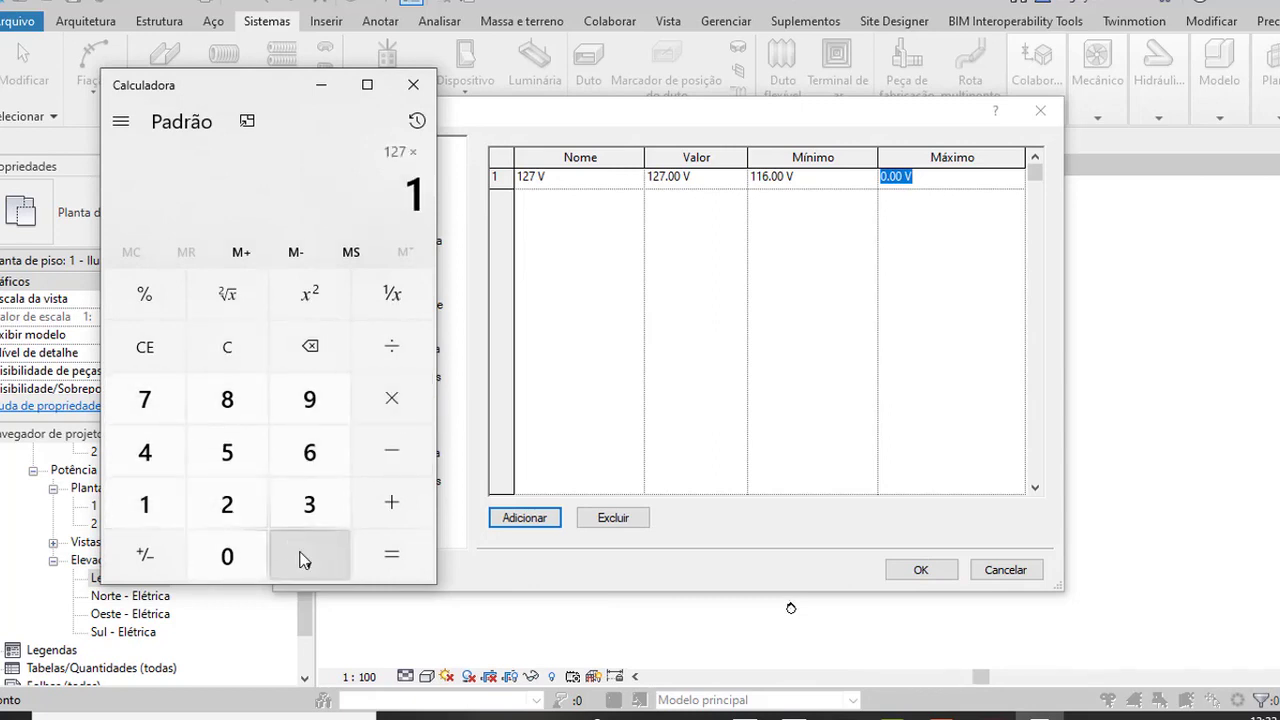
click(309, 556)
click(227, 556)
click(145, 452)
click(392, 562)
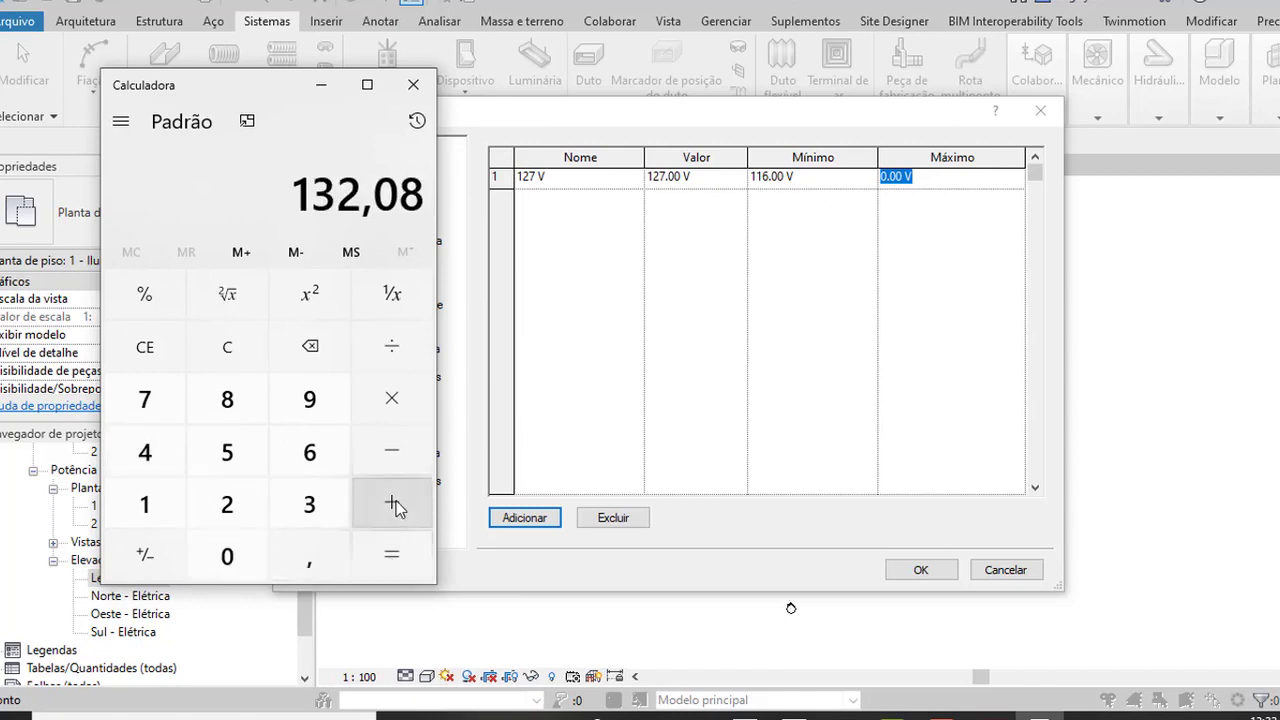
click(321, 85)
text(1)
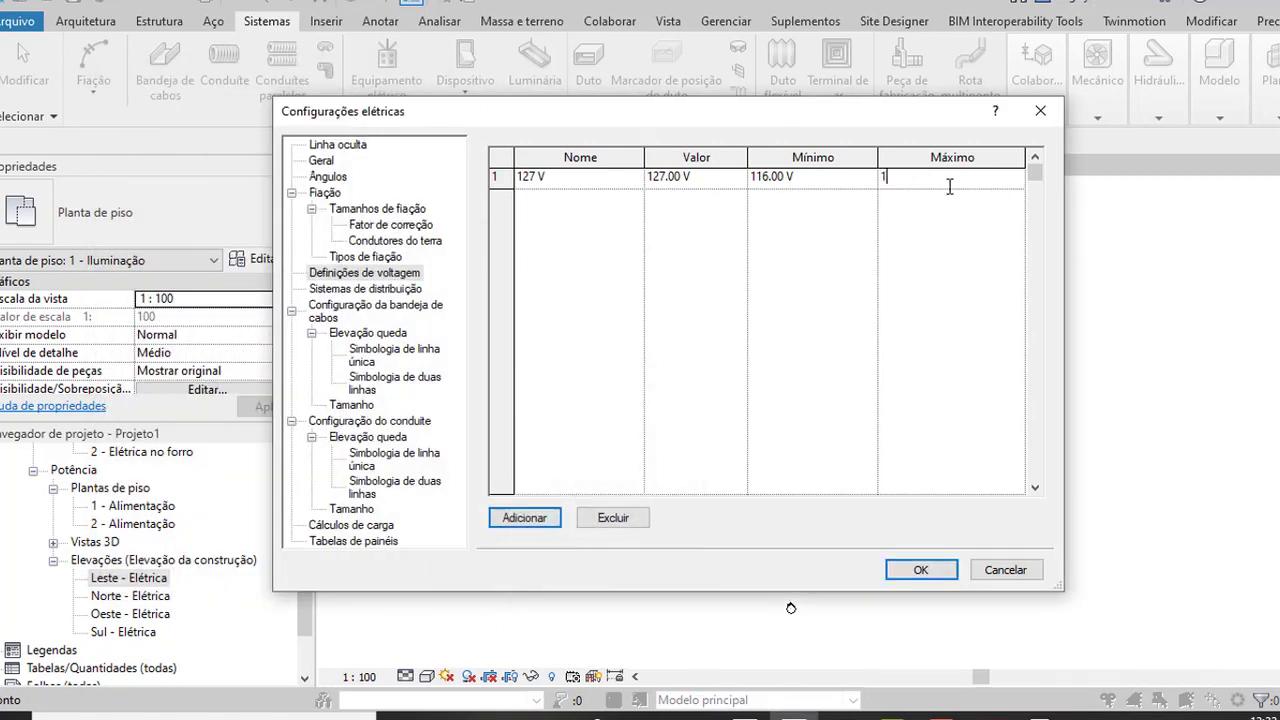
text(32)
click(712, 240)
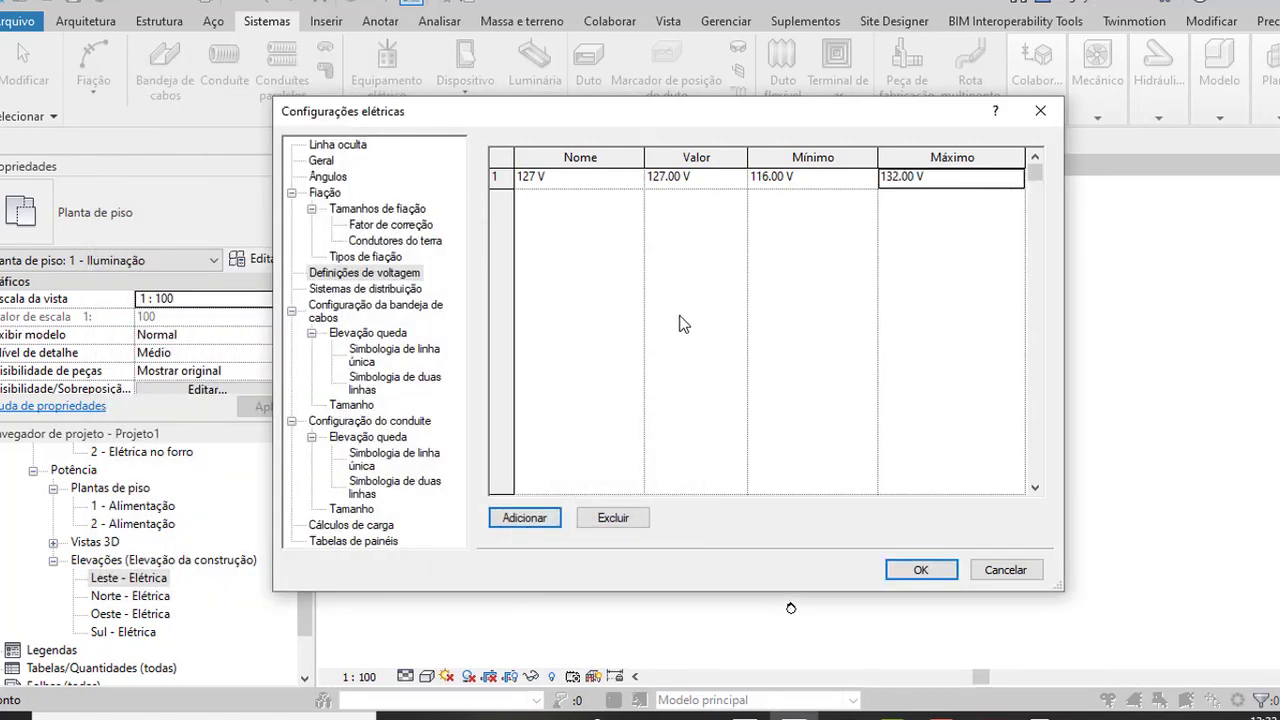
Add a second voltage definition named 220 V with a value of 220 V.
click(549, 518)
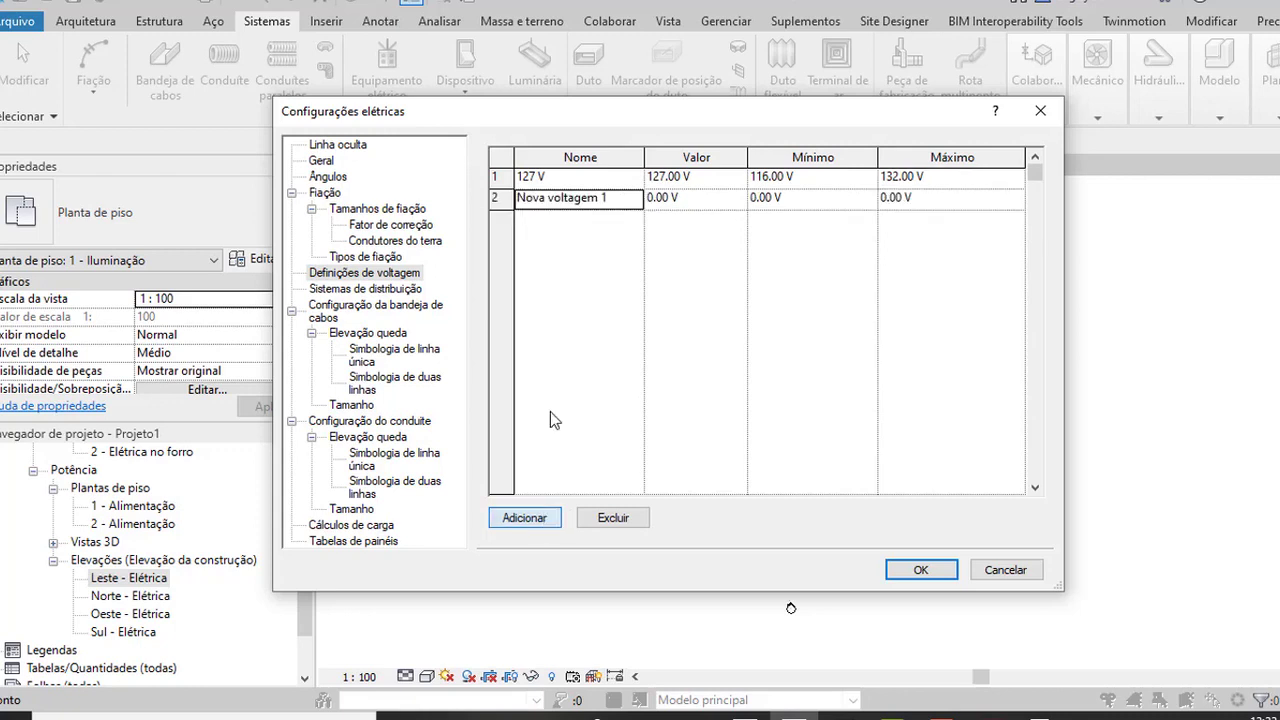
drag(605, 197, 445, 187)
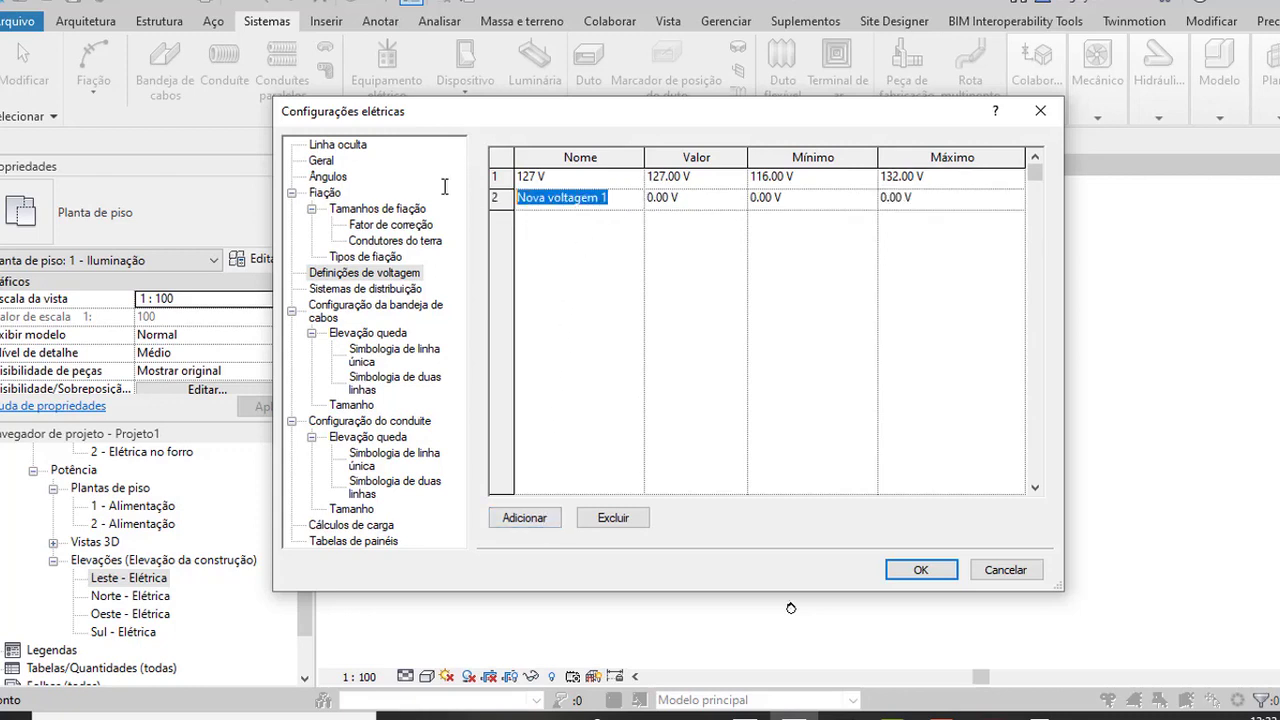
text(220 V)
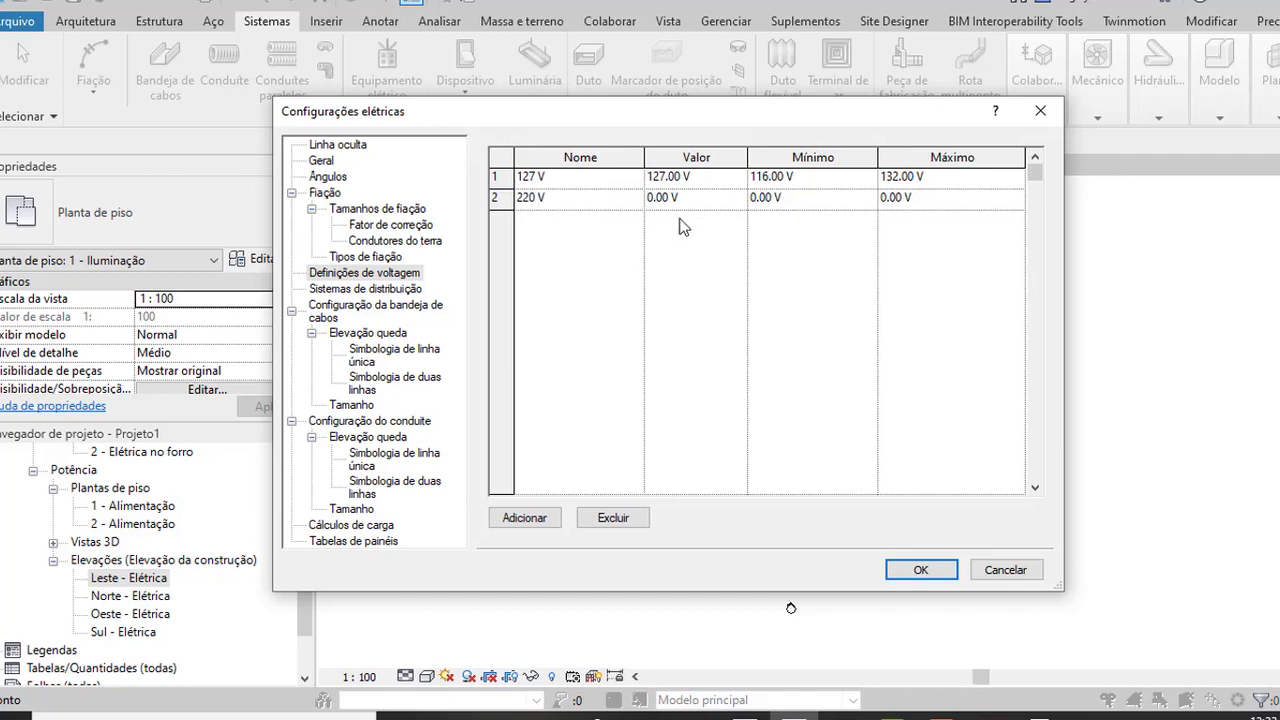
click(714, 200)
text(220)
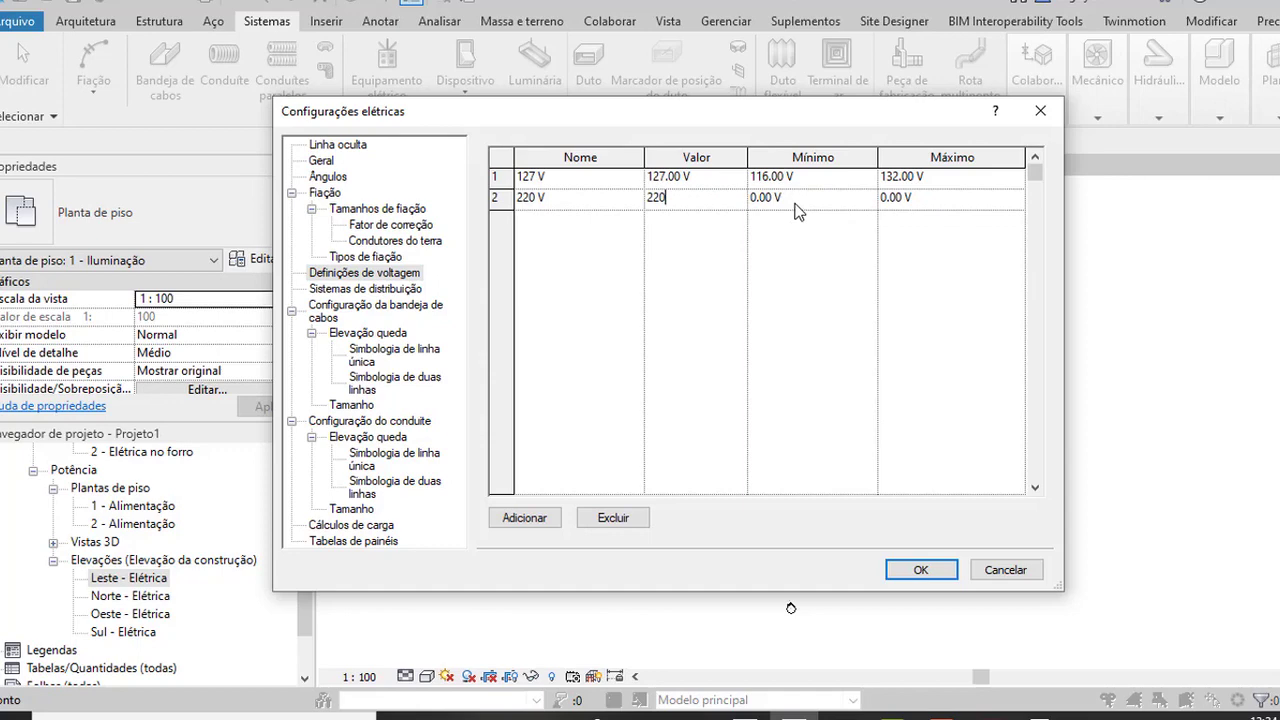
click(801, 210)
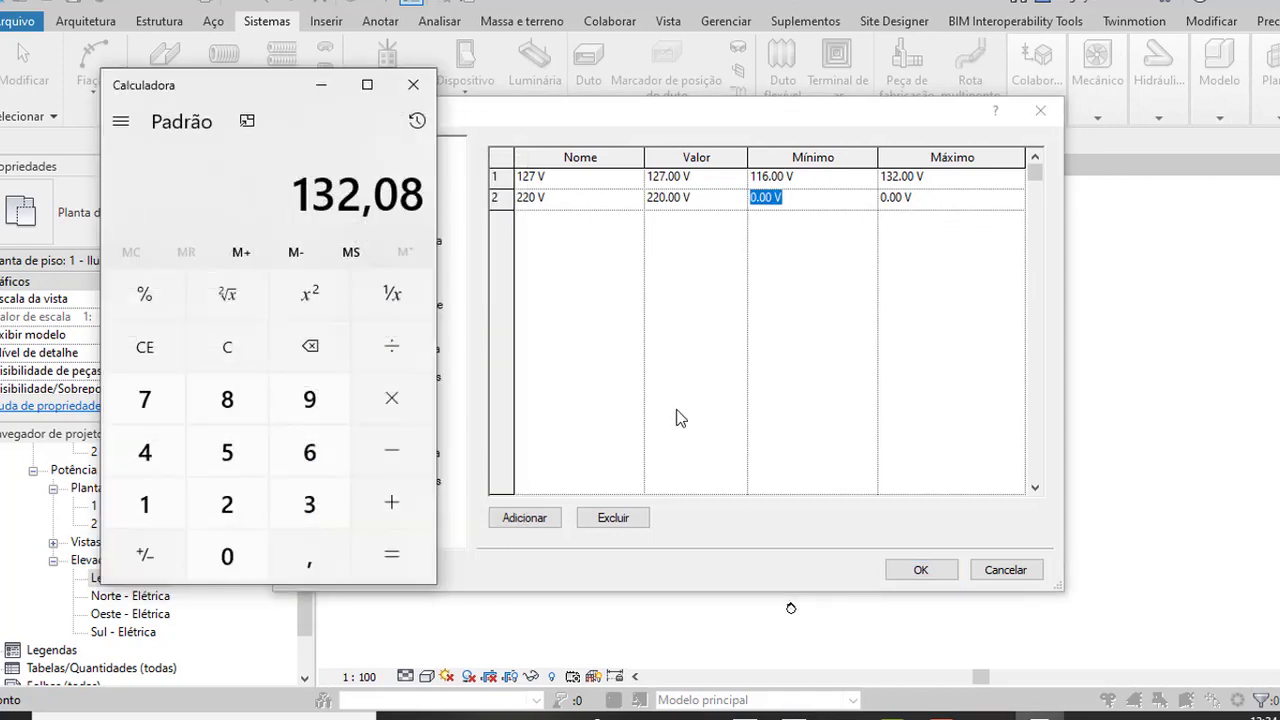
Compute 220 × 0,91 in Calculator and set the 220 V minimum to 200 V.
click(227, 347)
click(227, 504)
click(227, 504)
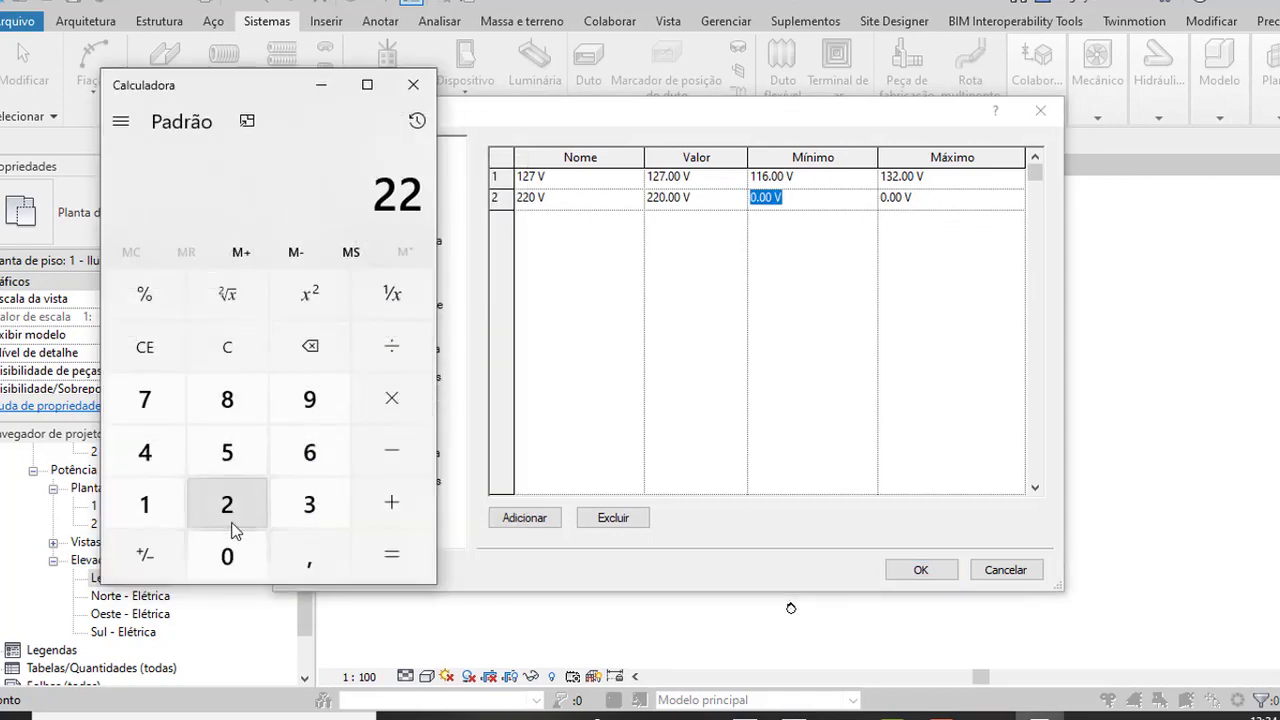
click(227, 556)
click(395, 405)
click(227, 556)
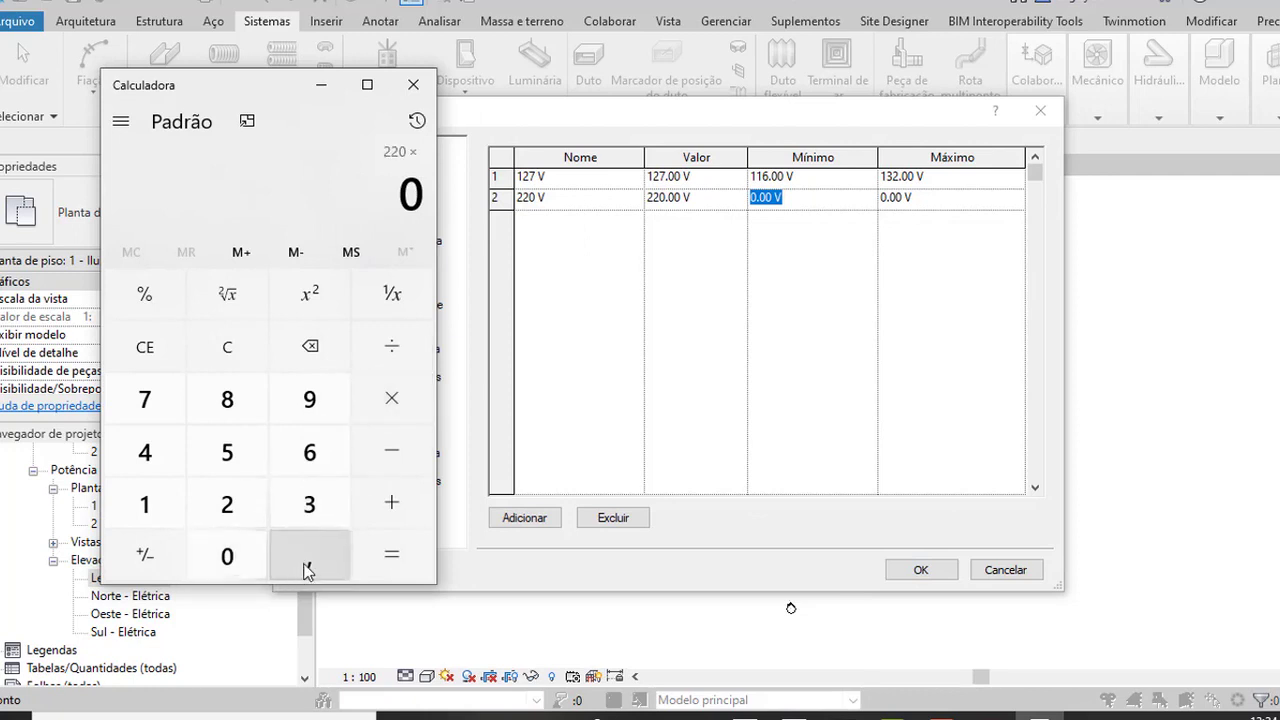
click(309, 556)
click(309, 399)
click(177, 512)
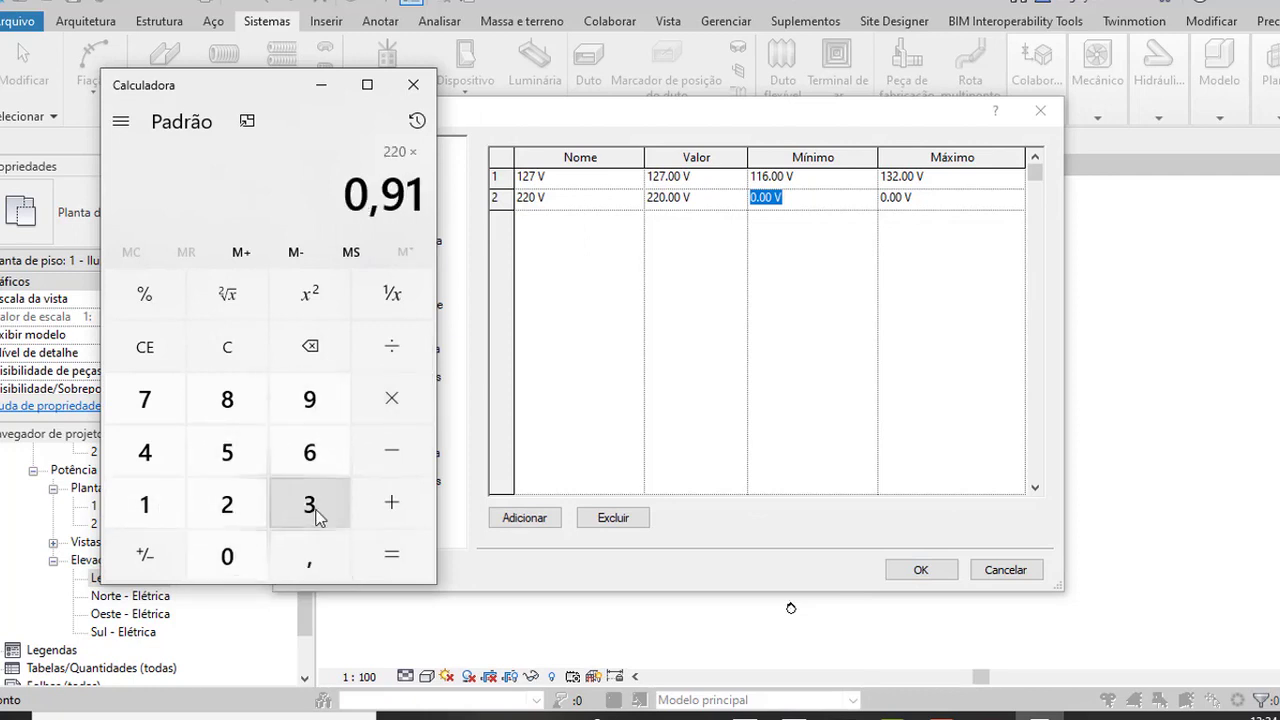
click(389, 546)
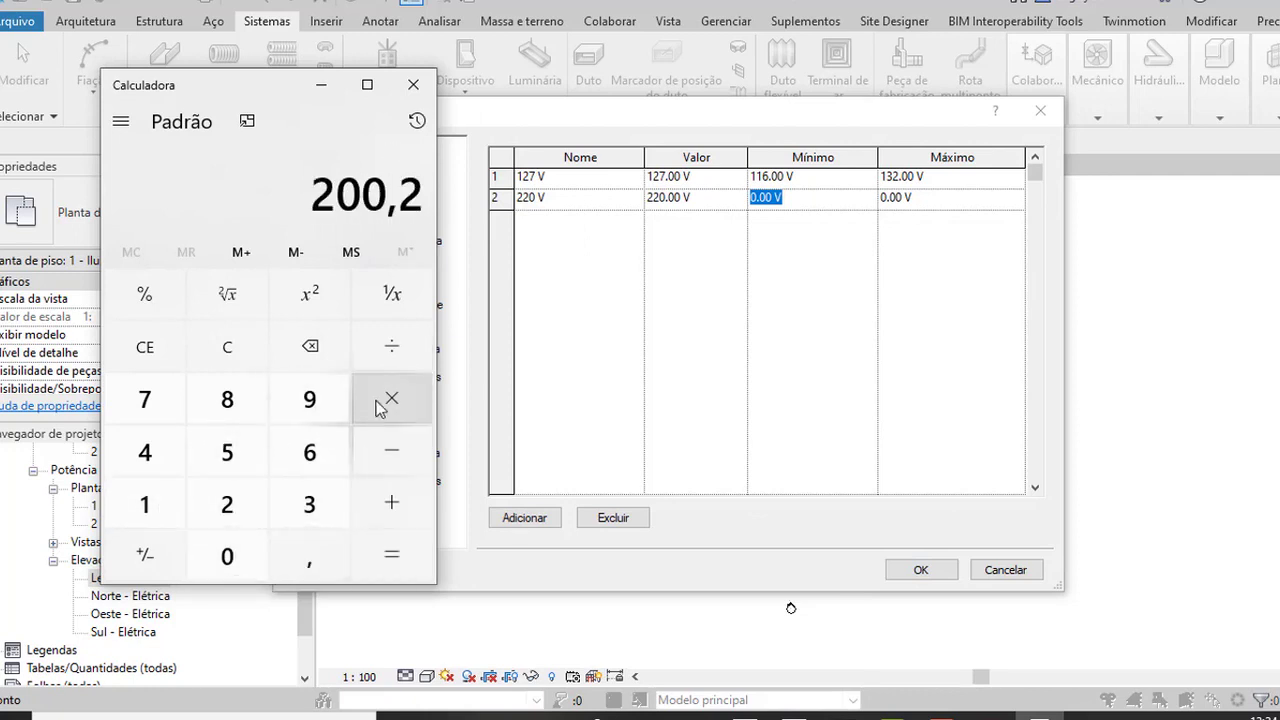
click(818, 202)
drag(818, 203, 655, 230)
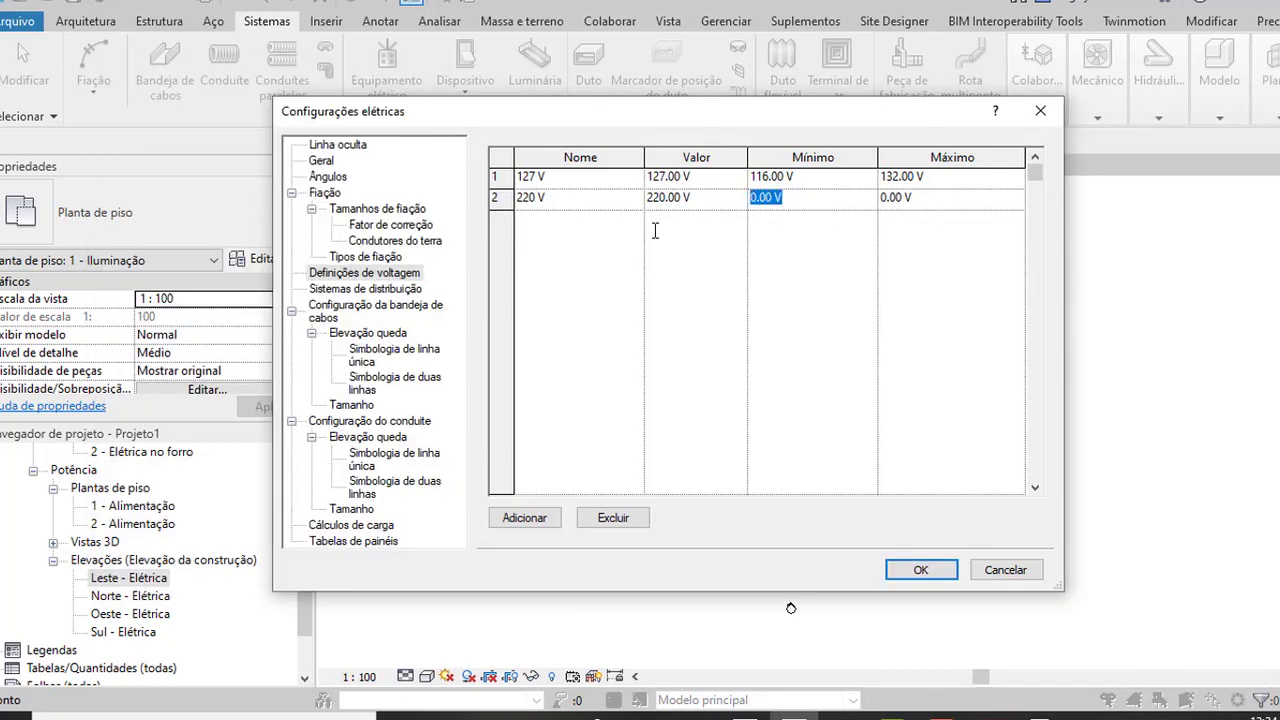
text(200)
click(955, 200)
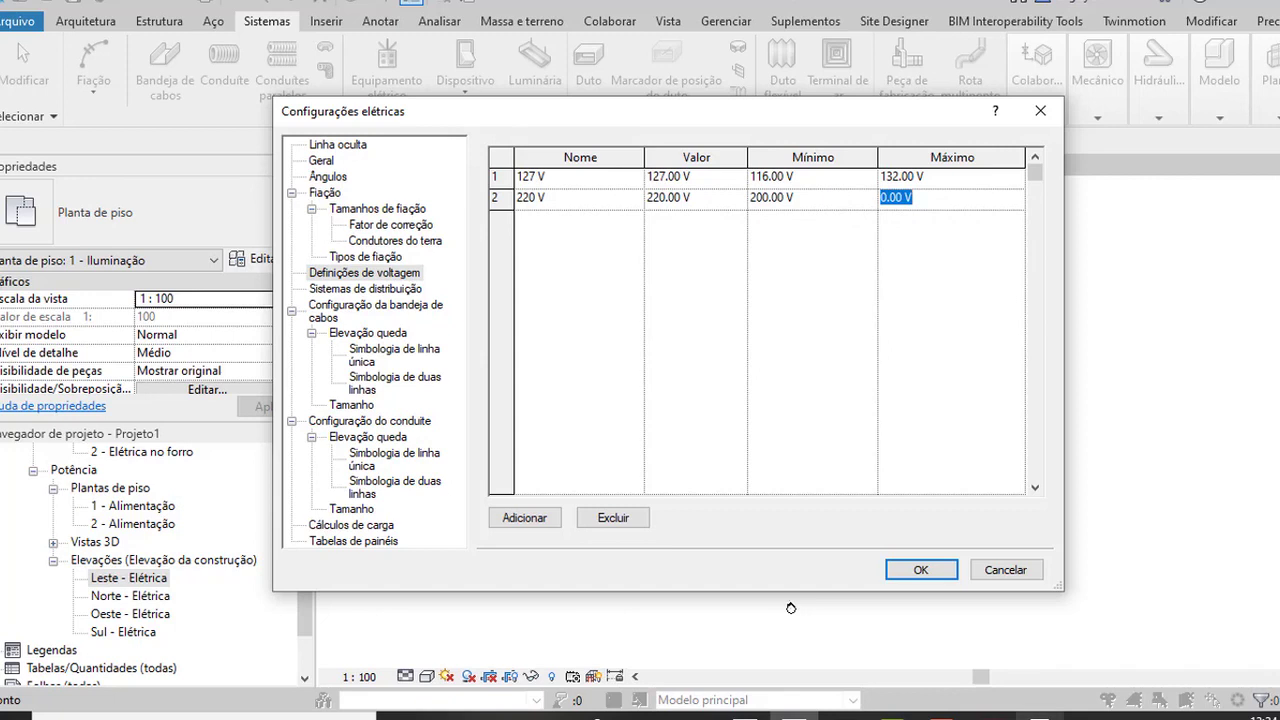
Compute 220 × 1,04 in Calculator and set the 220 V maximum to 229 V.
click(1040, 716)
click(240, 358)
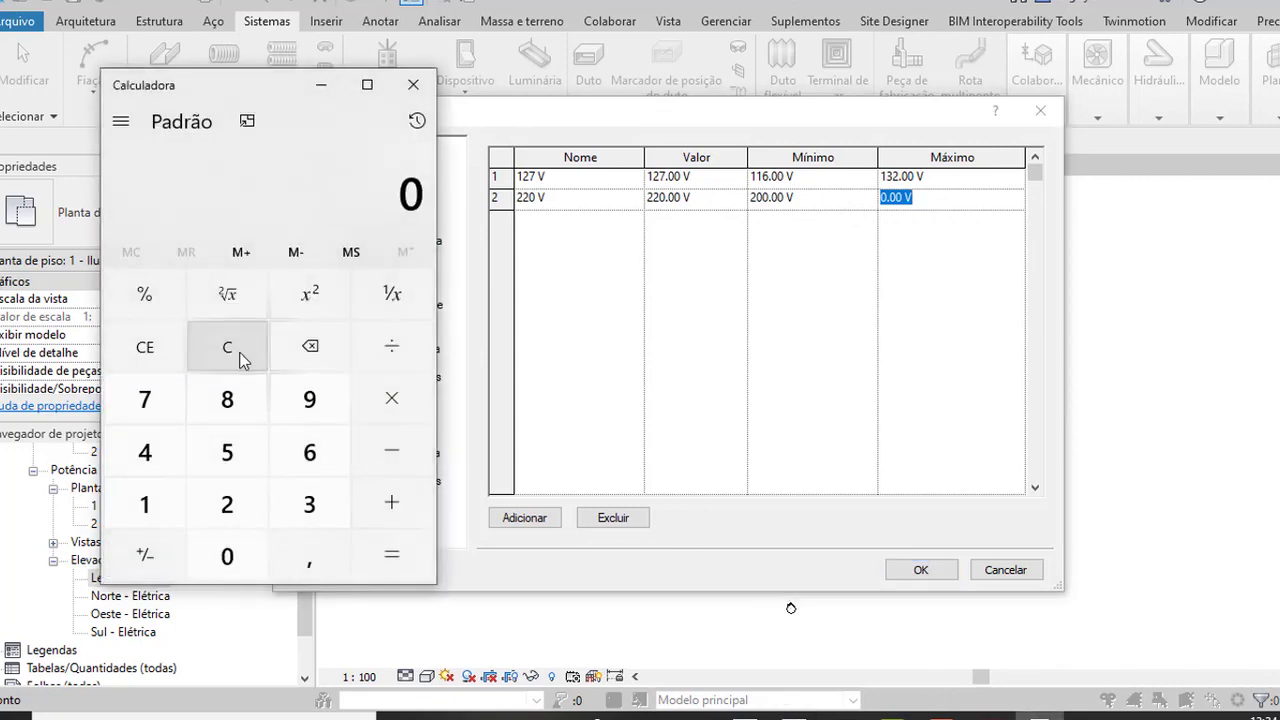
click(237, 512)
click(237, 512)
click(231, 560)
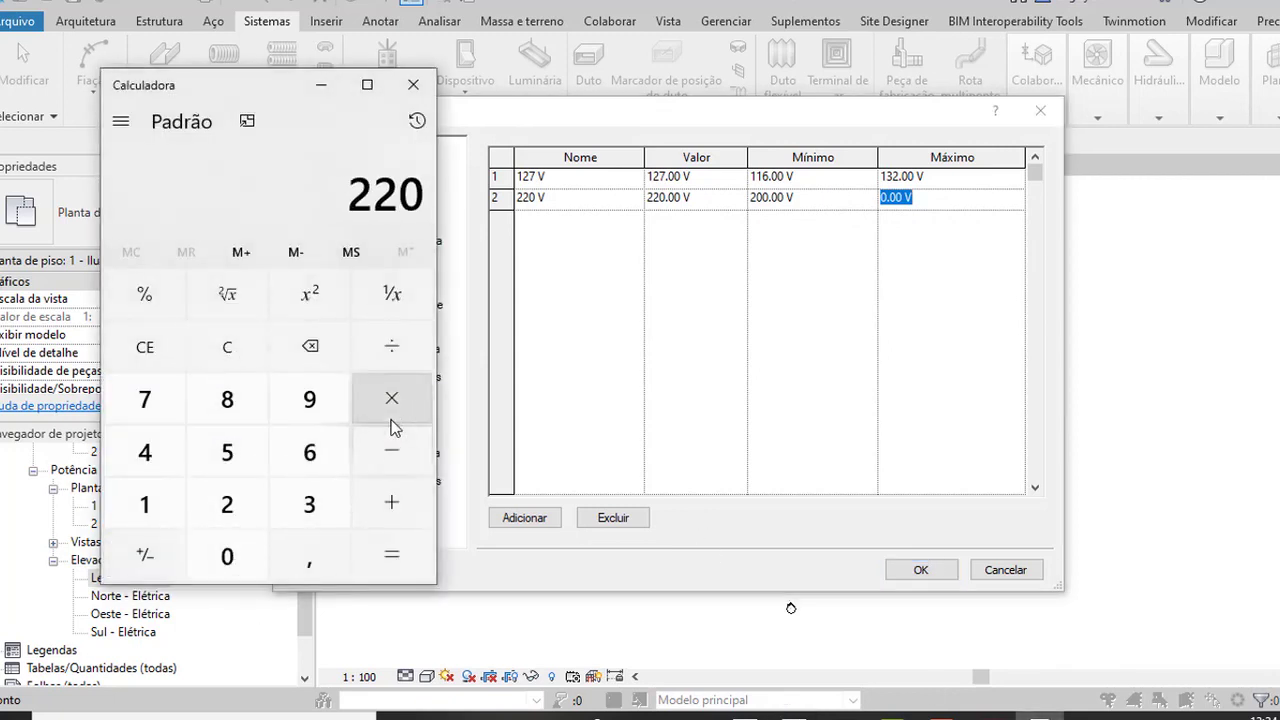
click(391, 400)
click(148, 503)
click(312, 556)
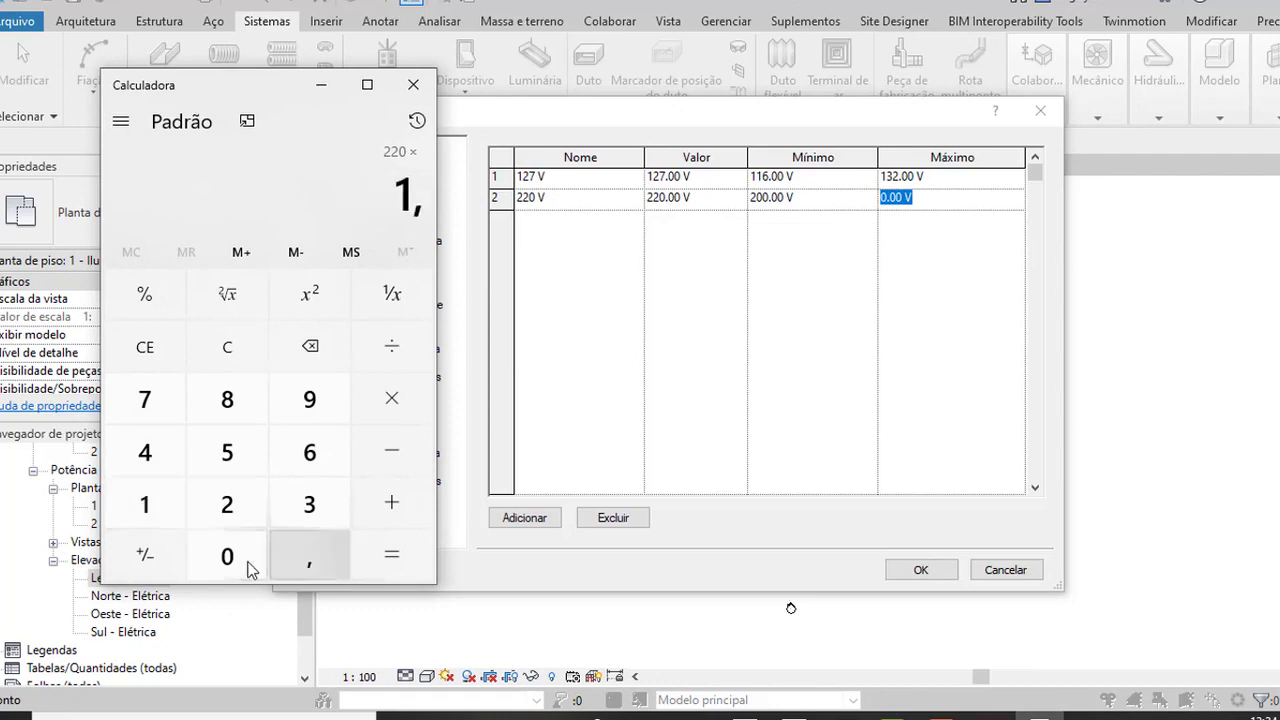
click(230, 557)
click(148, 451)
click(385, 554)
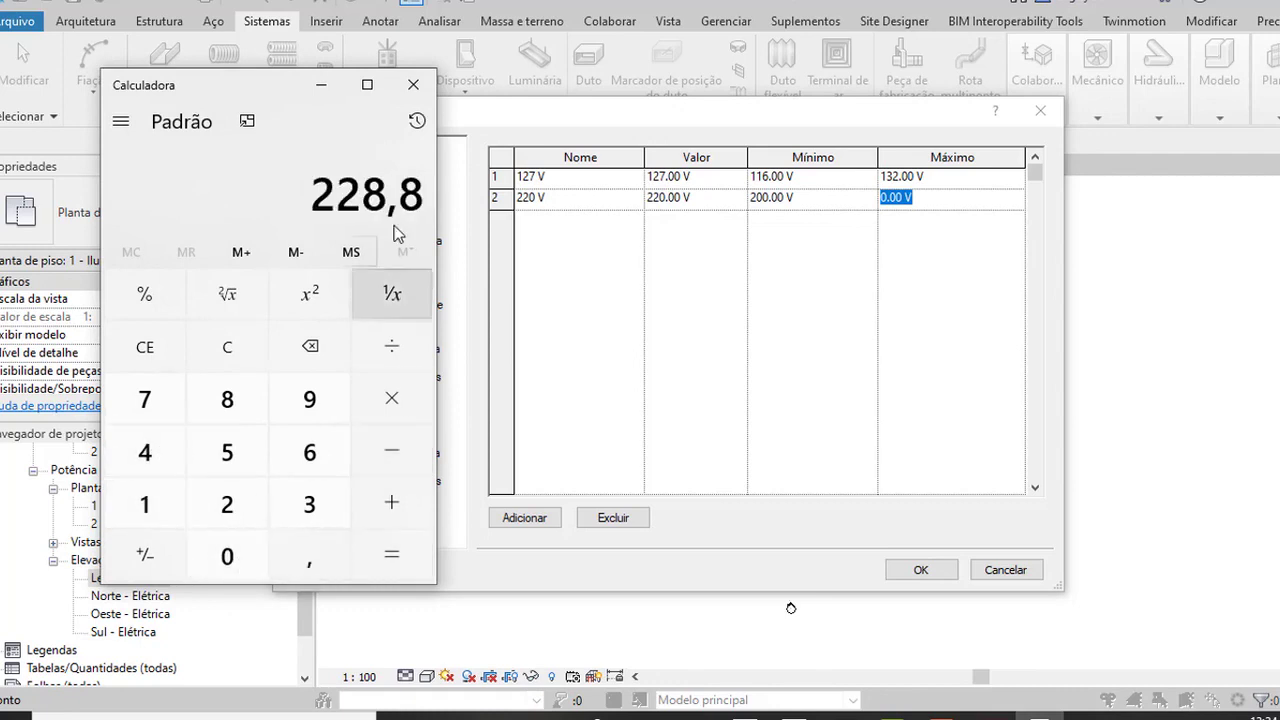
click(324, 90)
text(229)
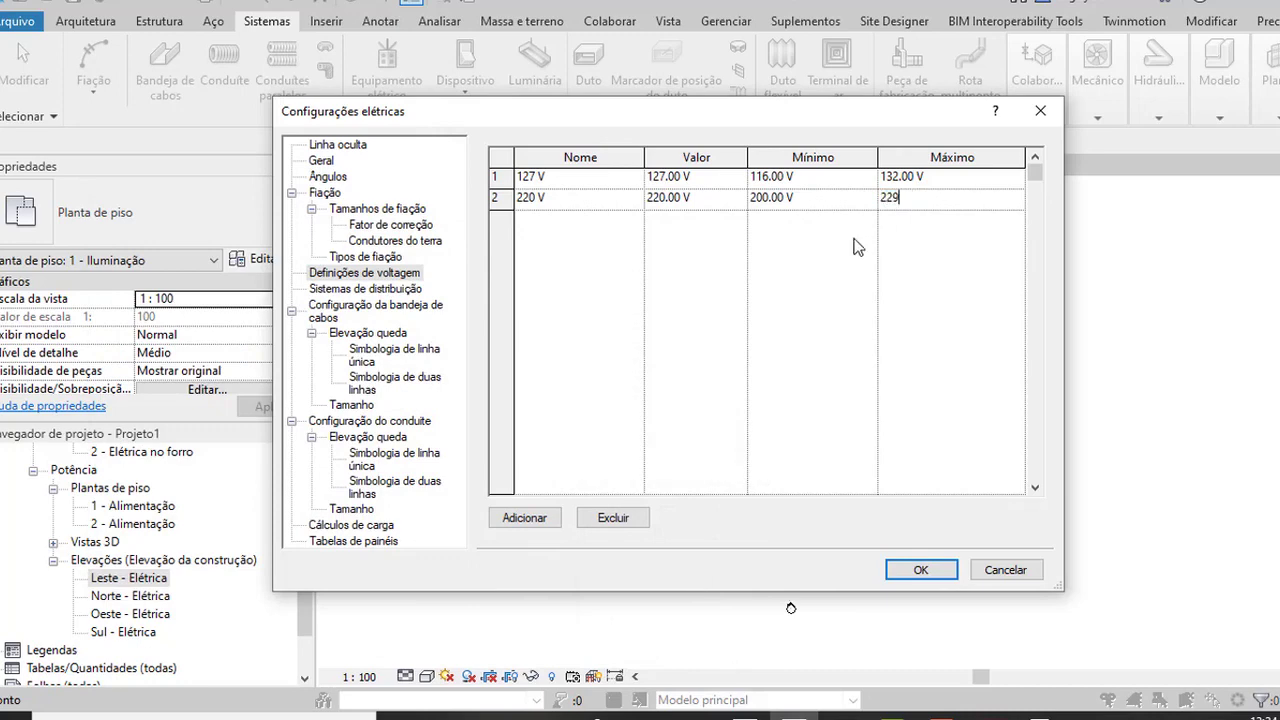
key(Return)
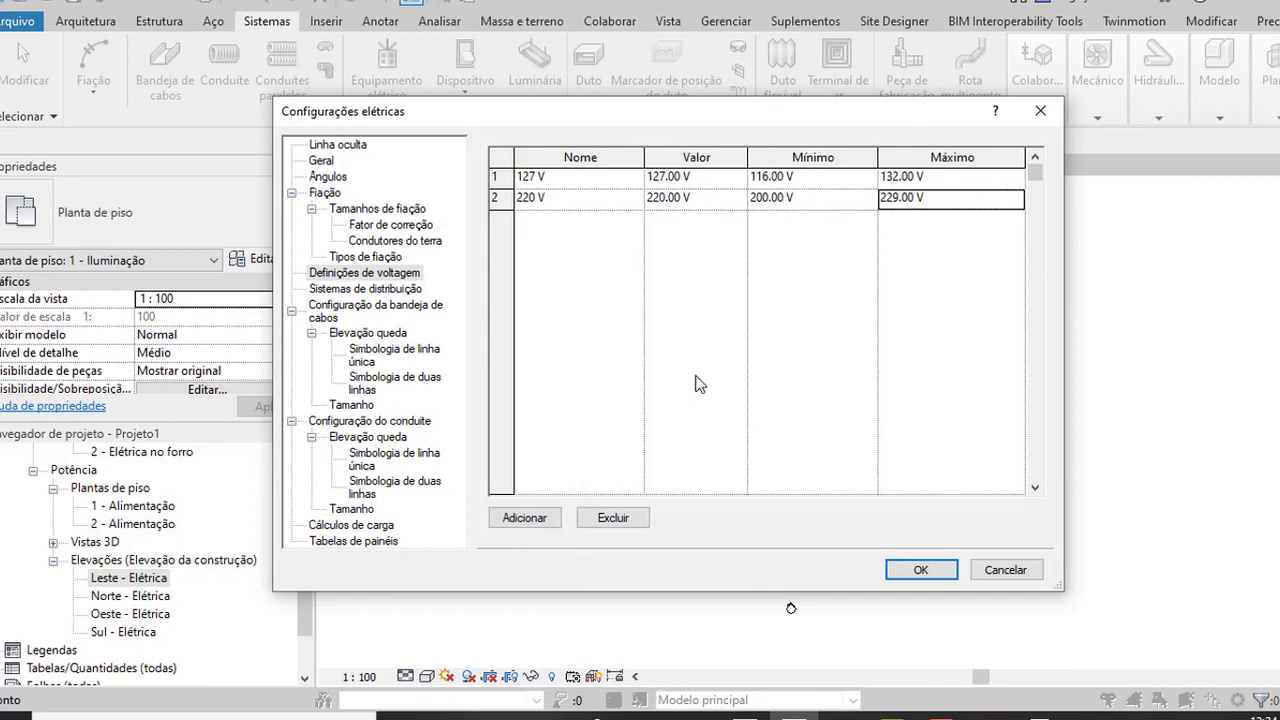
Add a distribution system named 'Monofásico 127 F+N+T' with single-phase configuration.
click(377, 289)
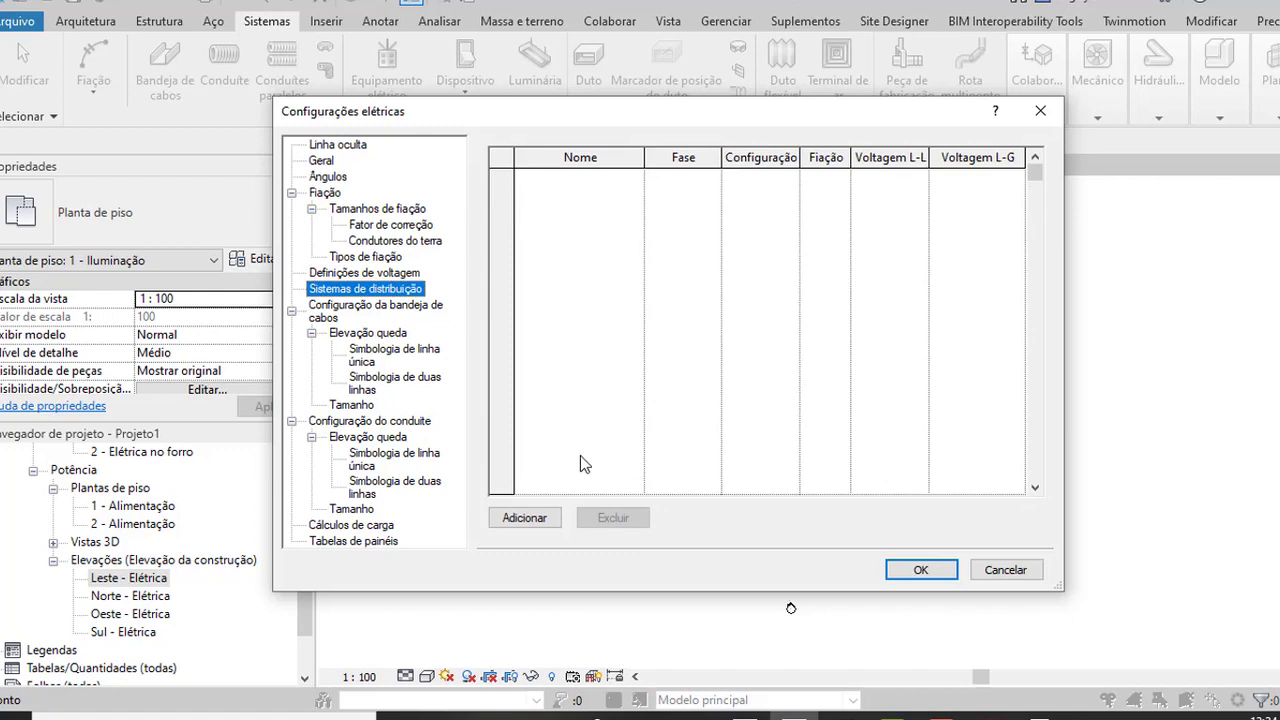
click(549, 520)
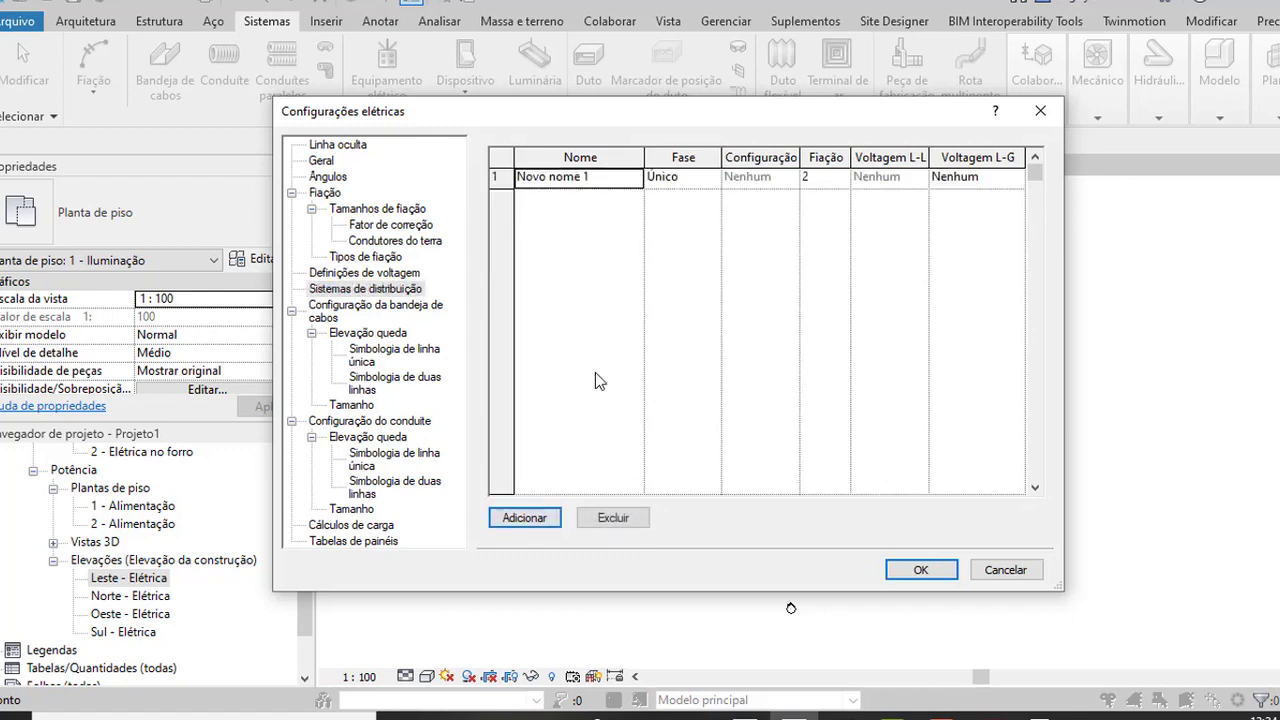
click(610, 177)
text(Mo)
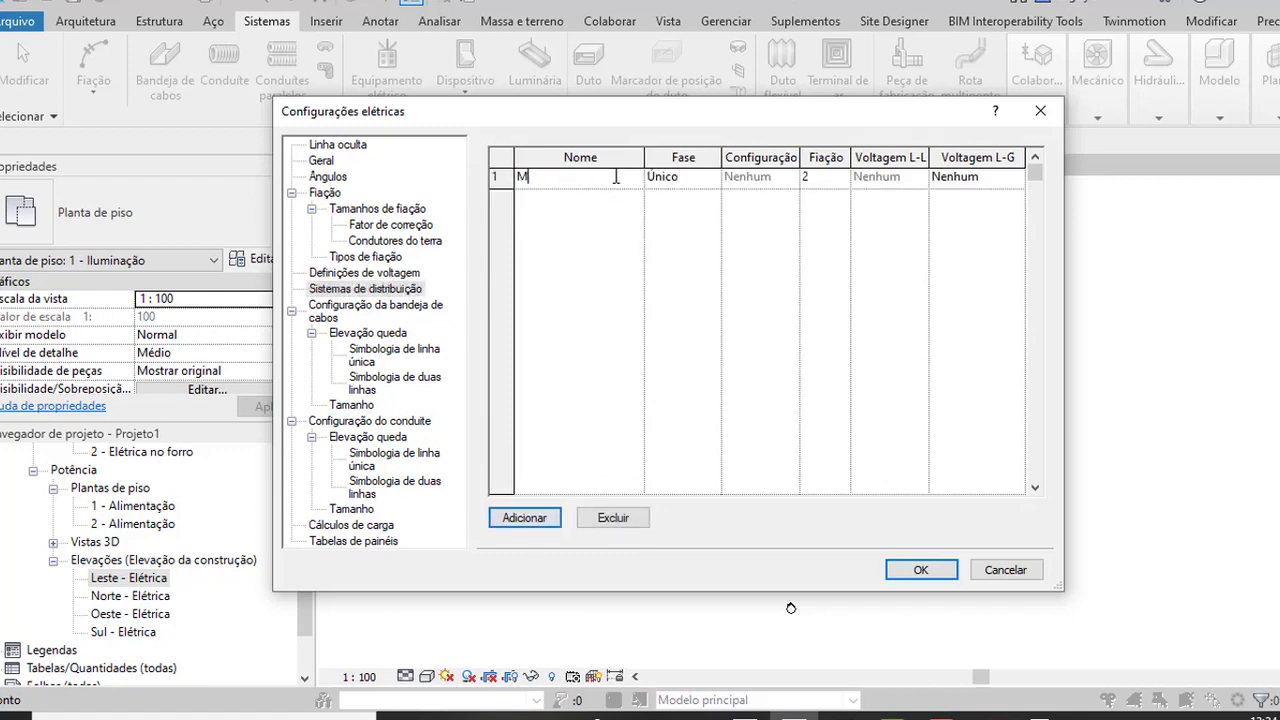
text(nofási)
text(co)
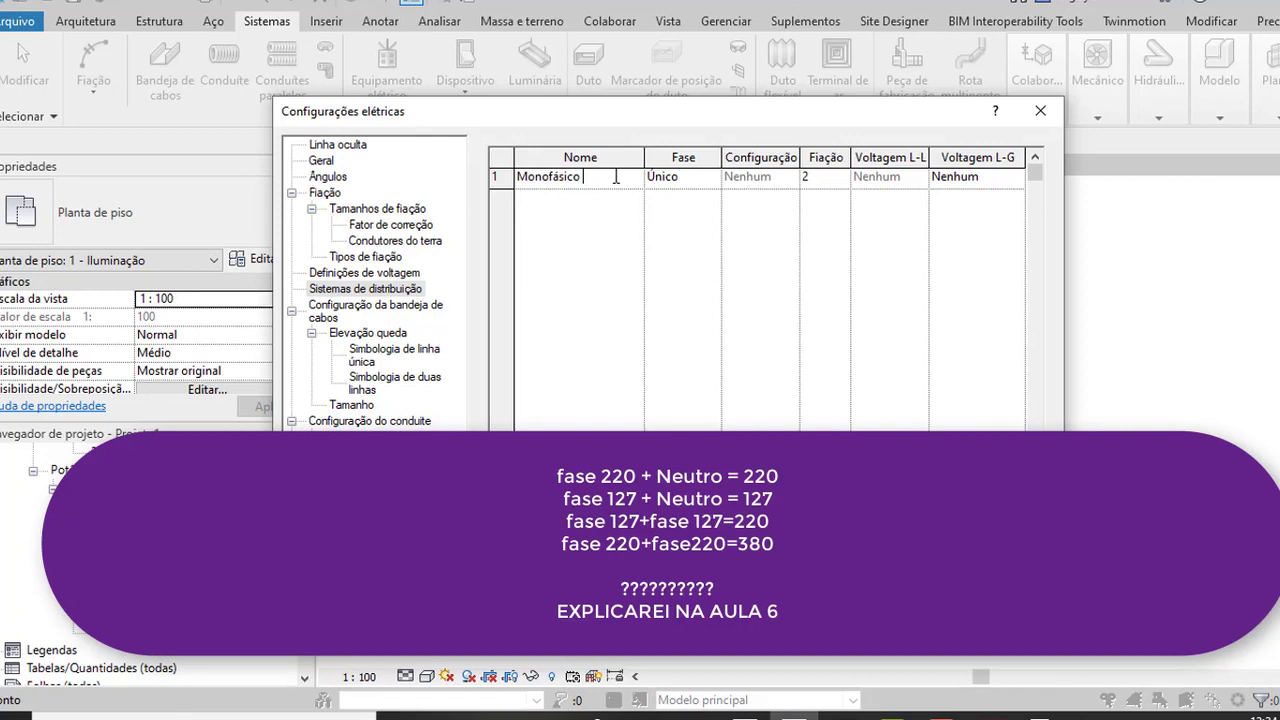
text(127 F+)
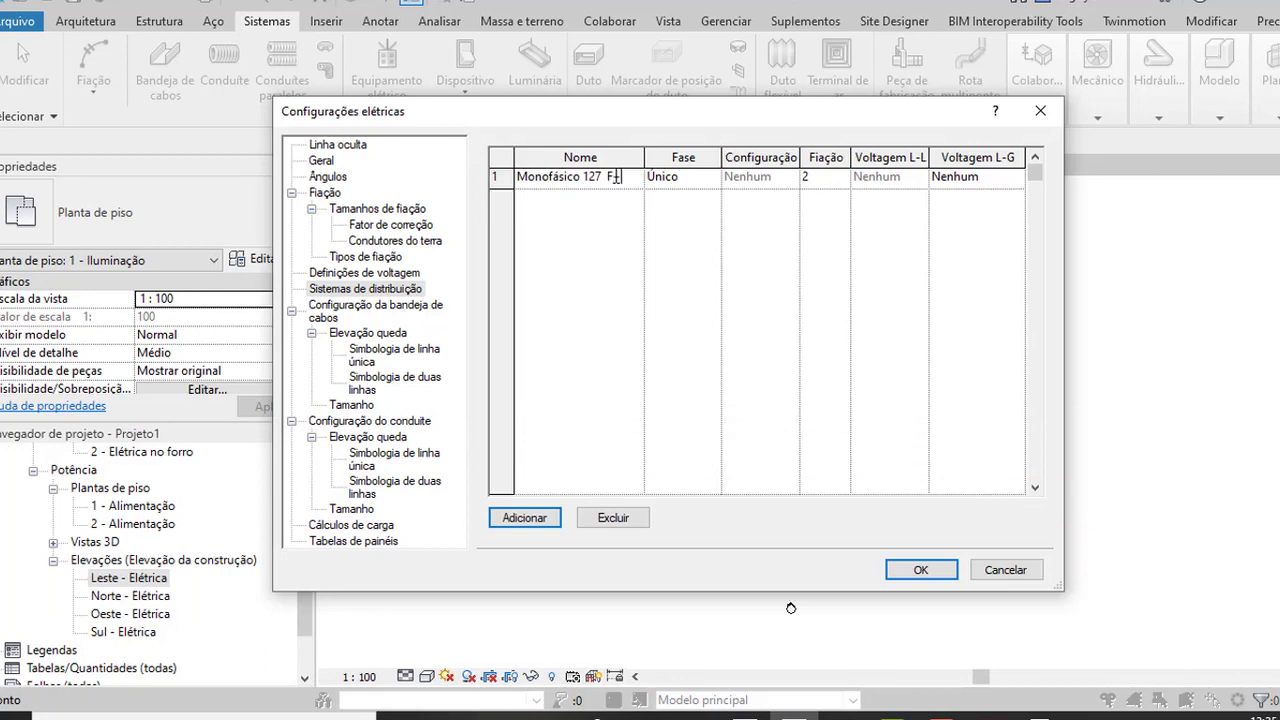
text(B)
text(N)
text(+)
text(T)
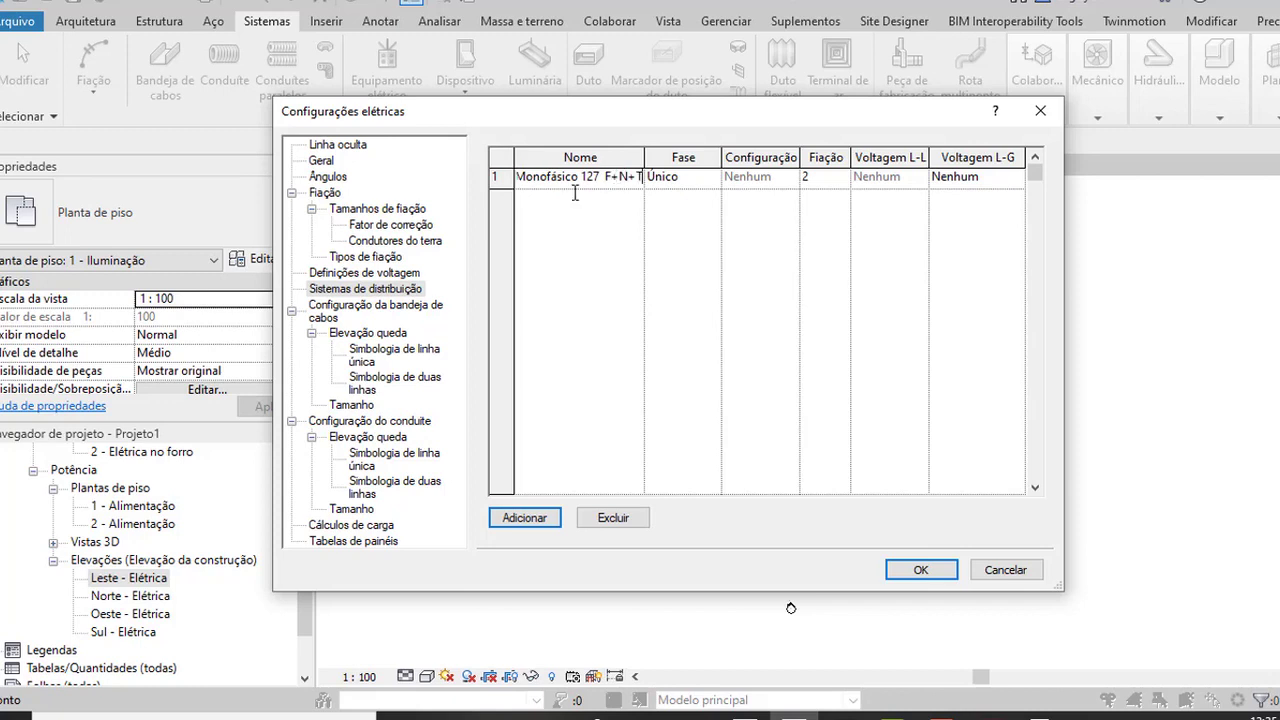
click(692, 177)
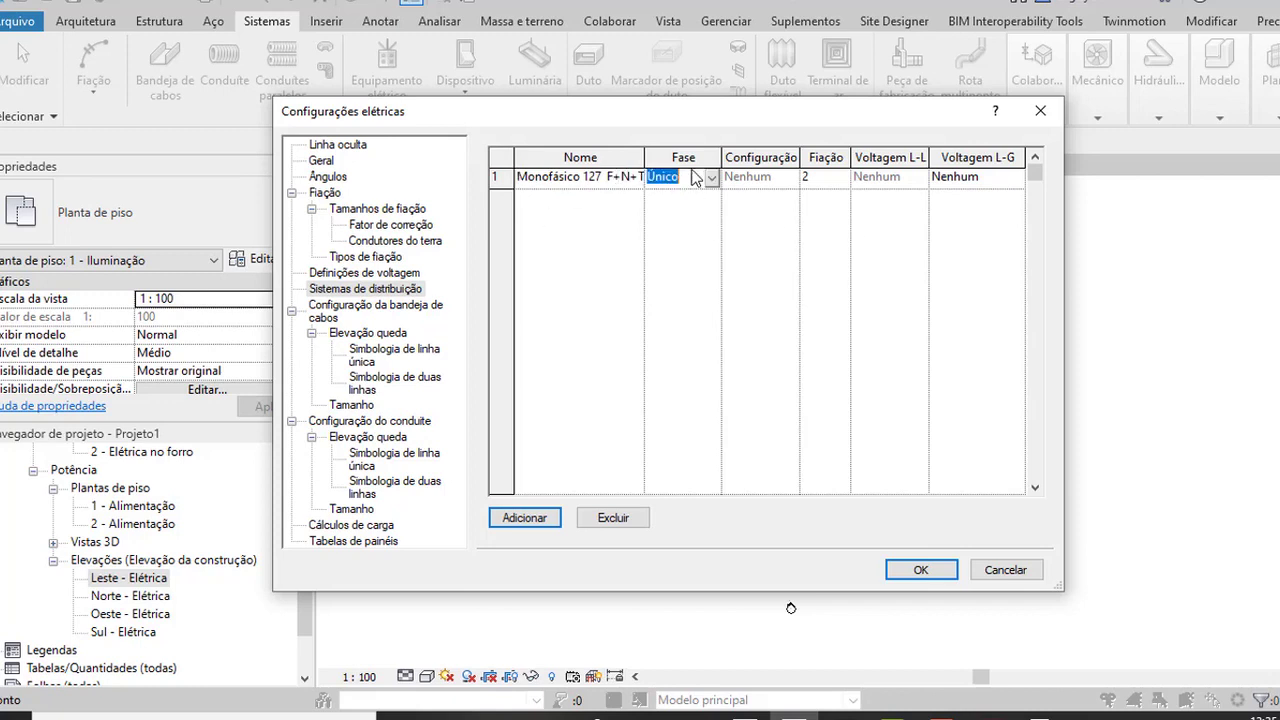
click(756, 180)
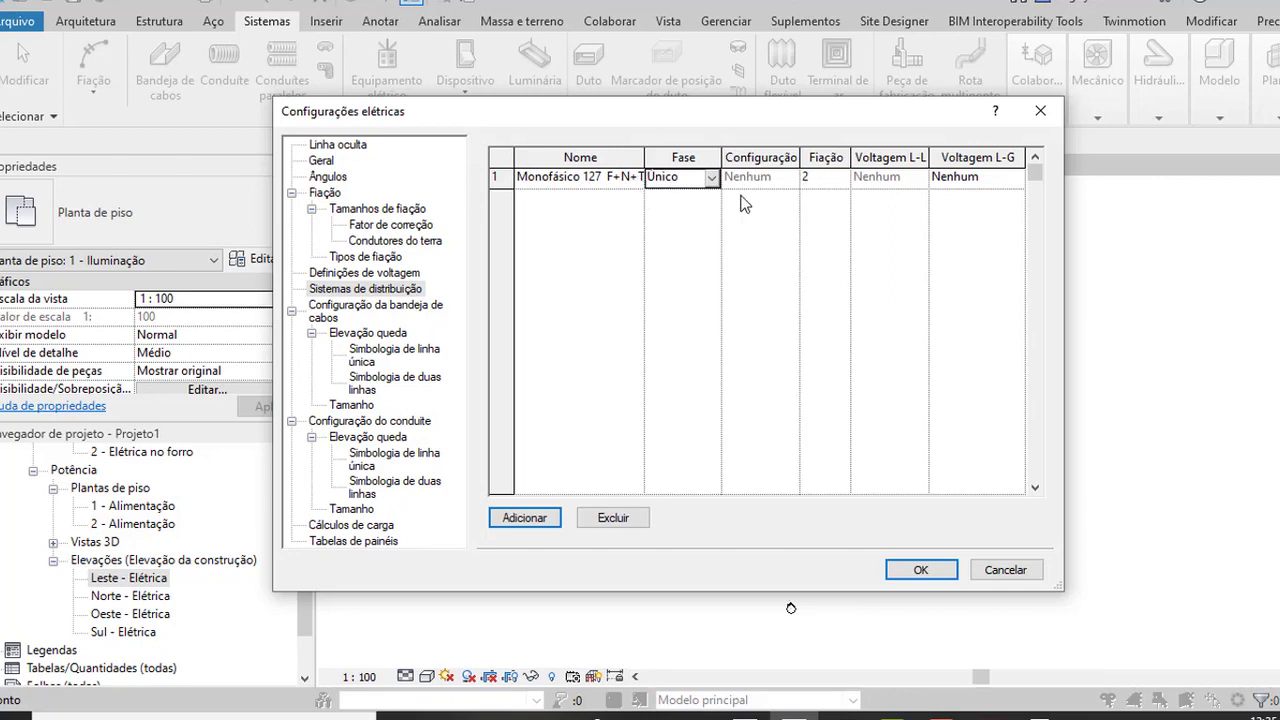
Set the Monofásico 127 F+N+T system's line-to-ground voltage to 127 V.
click(970, 182)
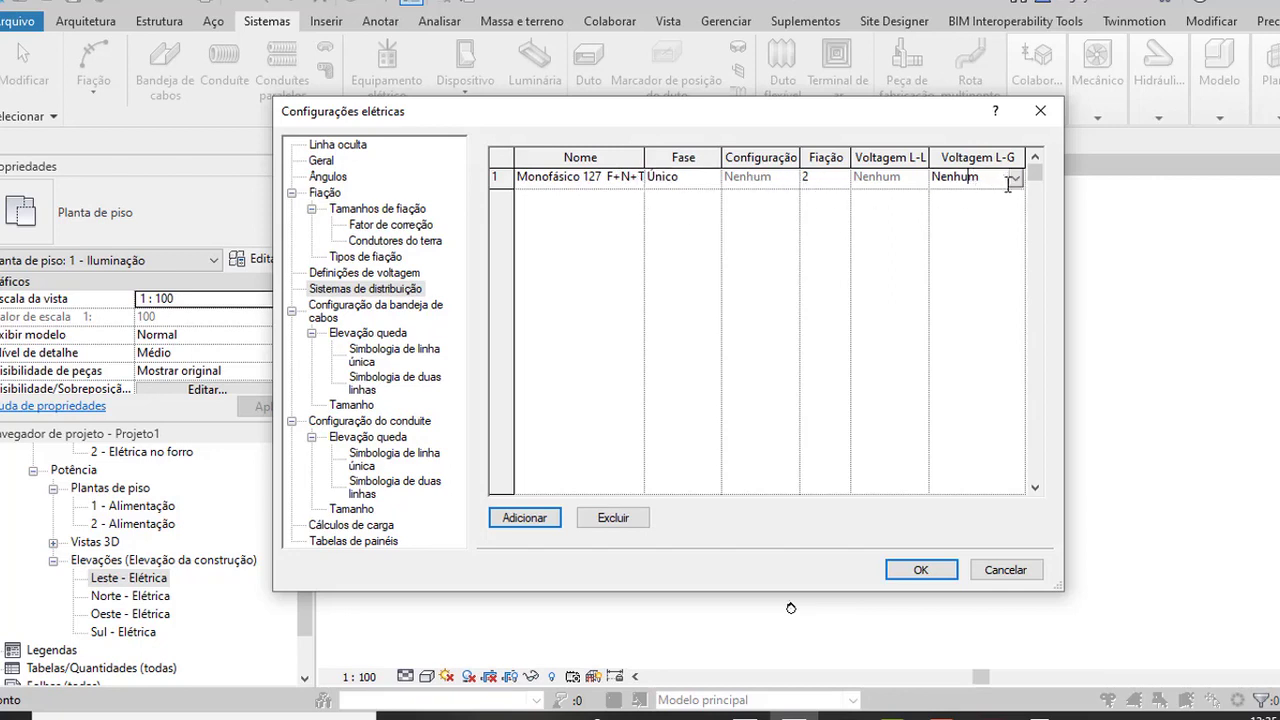
click(1014, 178)
click(966, 213)
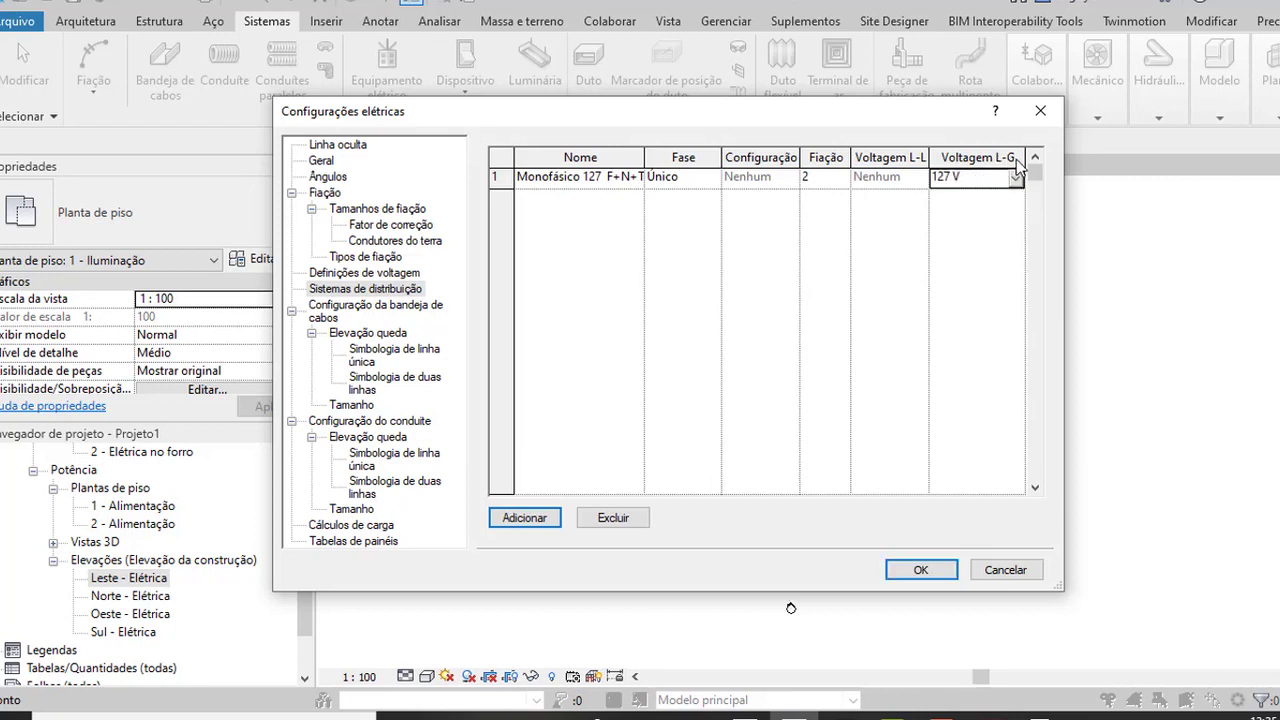
Add a second distribution system named 'Bifásico 127/220' and rename row 1 to '127/220'.
click(532, 520)
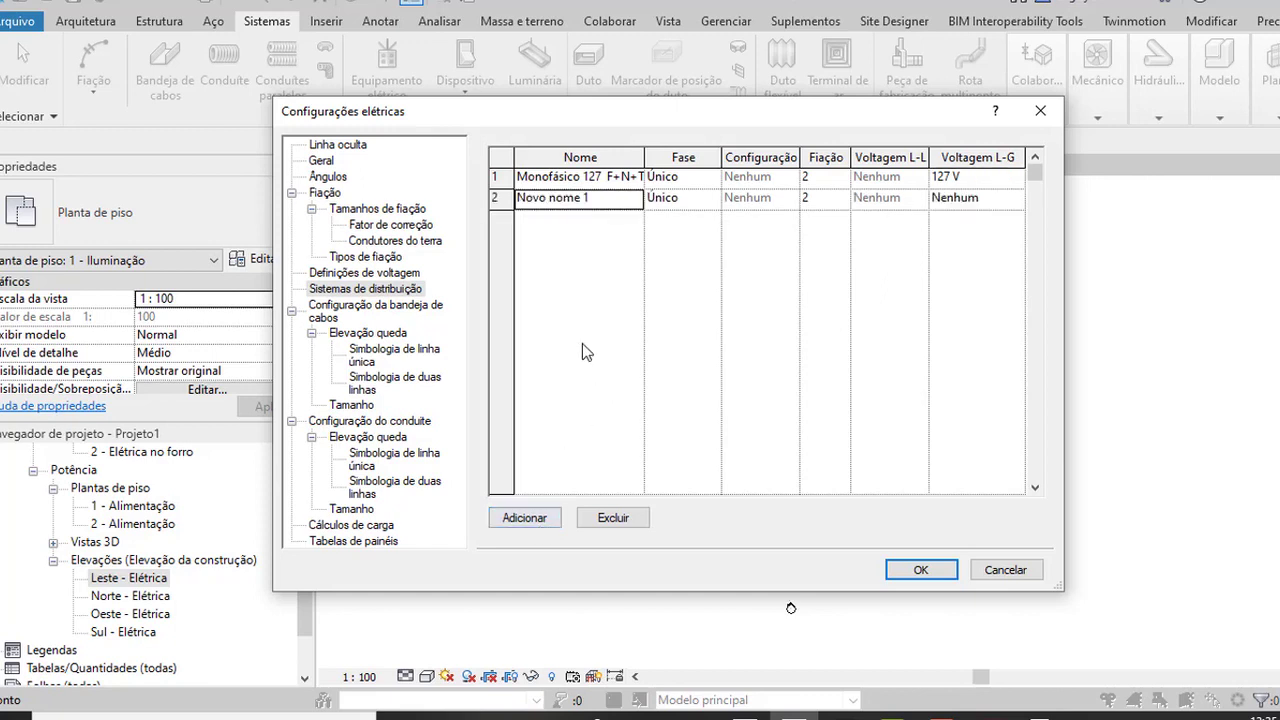
double_click(610, 196)
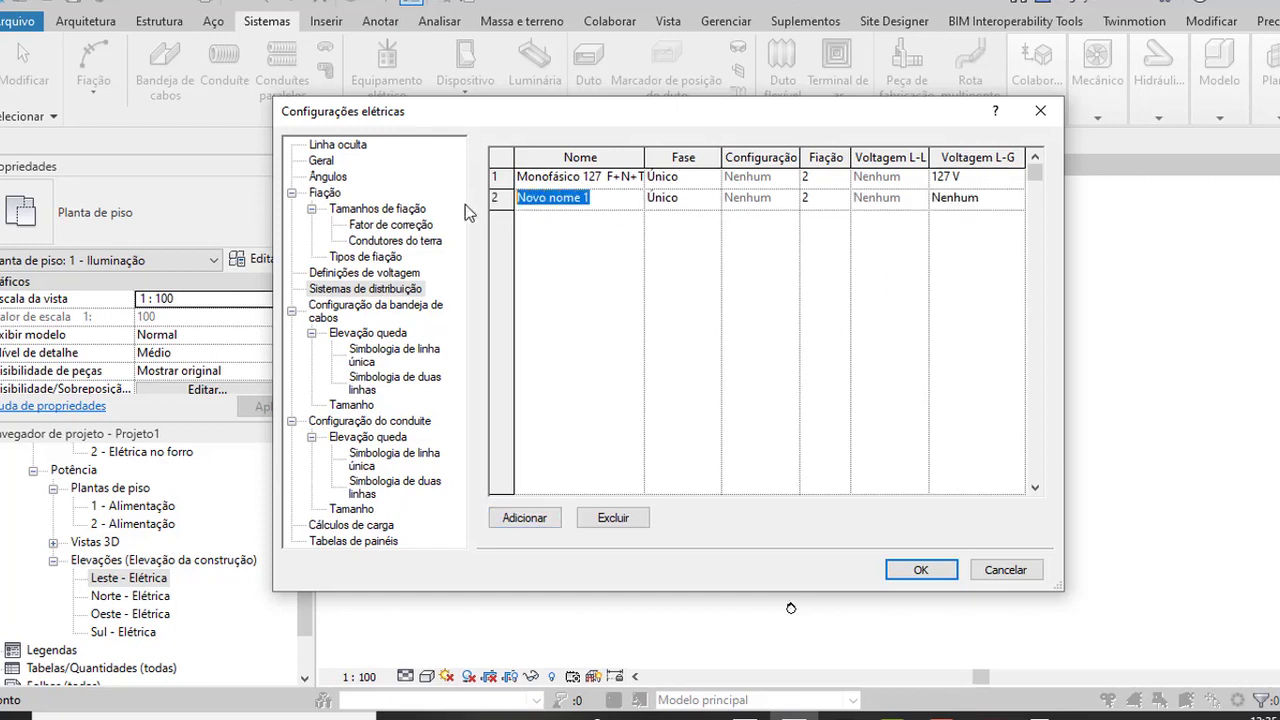
text(Bif)
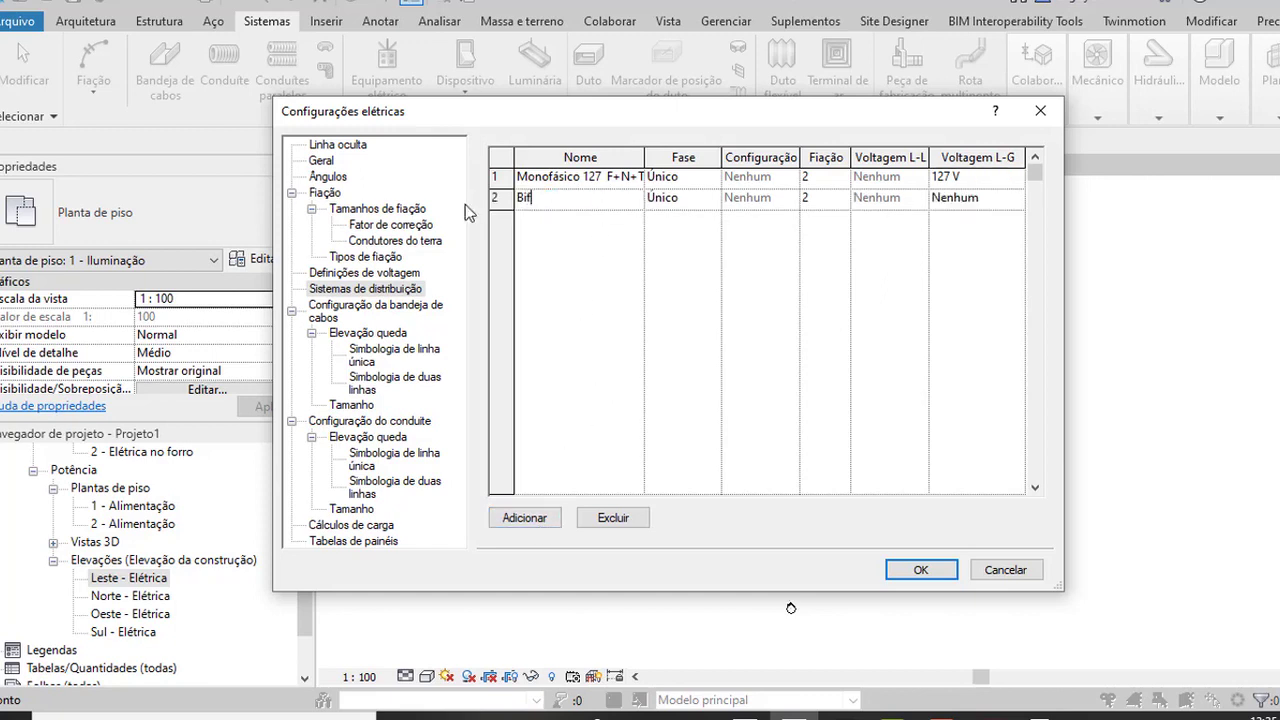
text(ásico)
click(601, 177)
text(/)
text(220)
click(600, 197)
click(594, 197)
click(594, 197)
text(127)
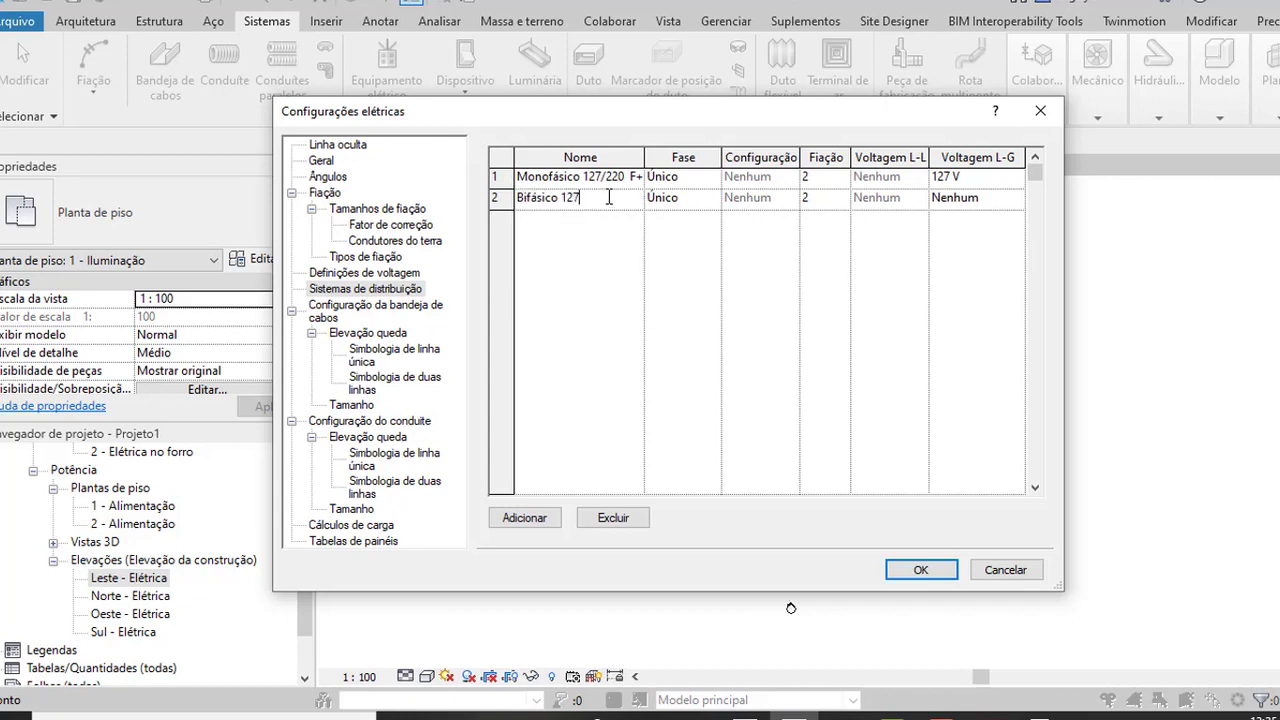
text(/22)
text(0)
Give Bifásico 127/220 phase Único, 3 wires and 127 V line-to-ground, then add a third row.
click(706, 204)
click(711, 203)
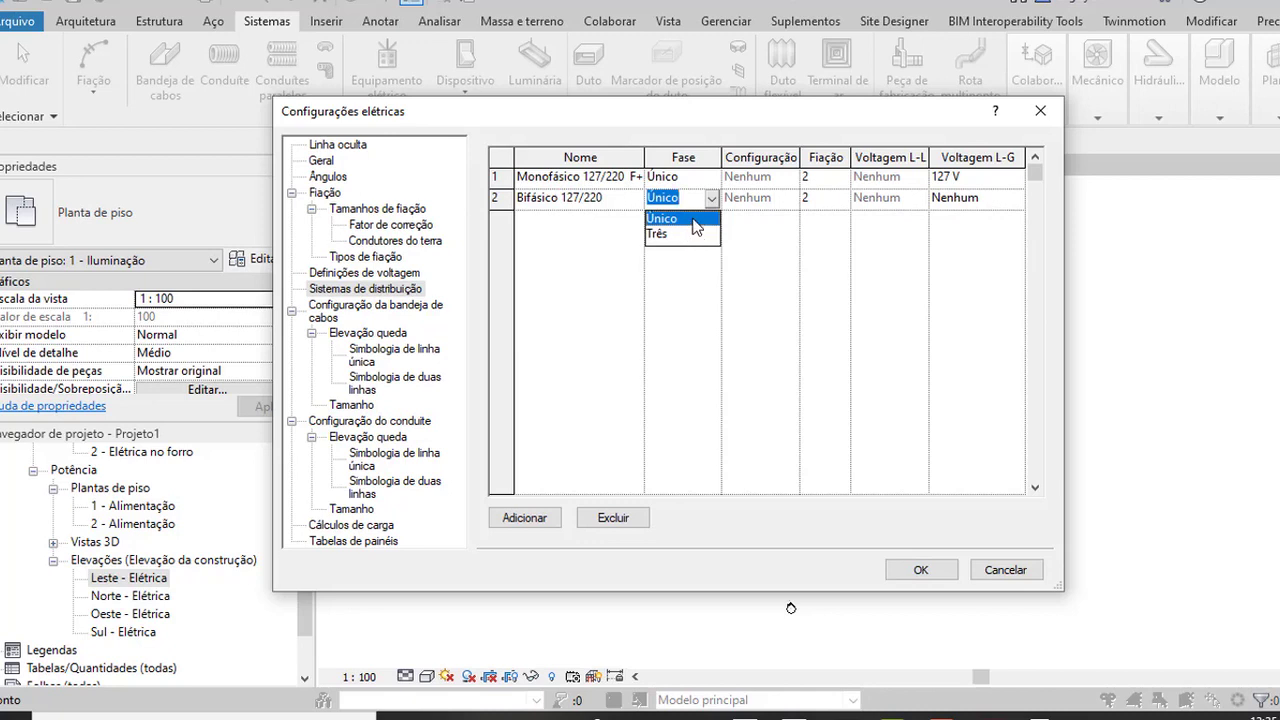
click(690, 219)
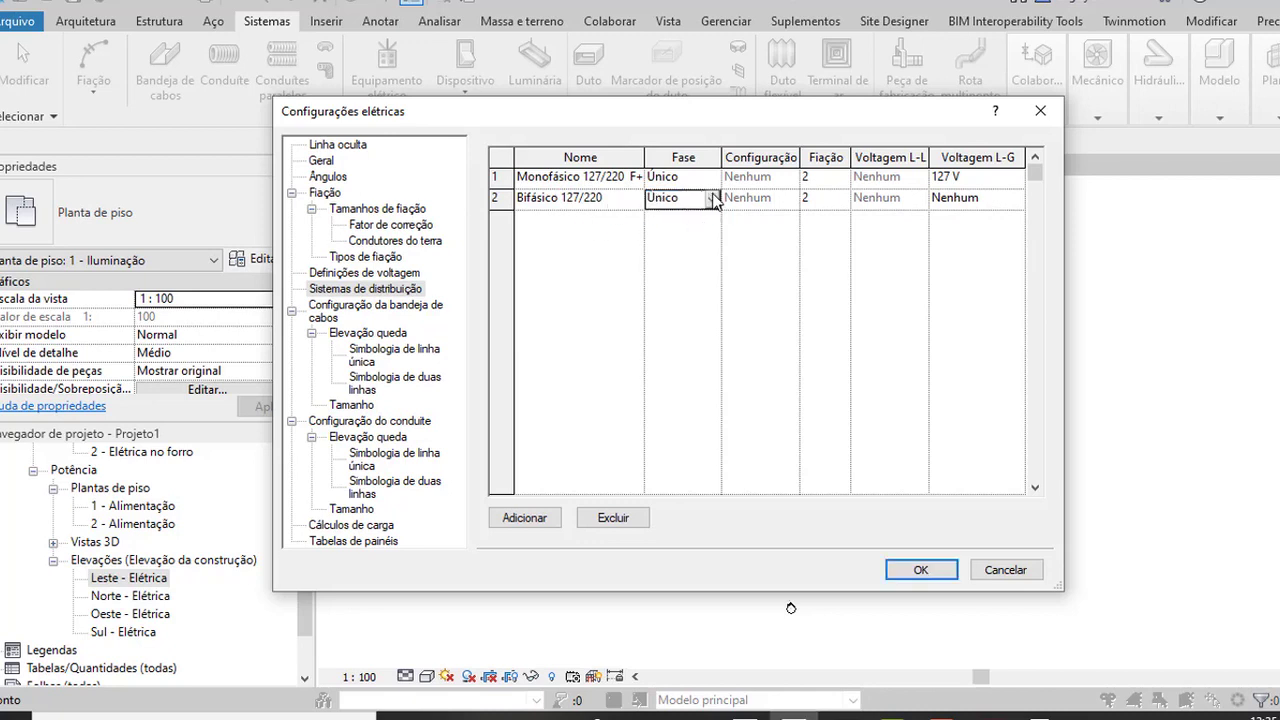
click(712, 200)
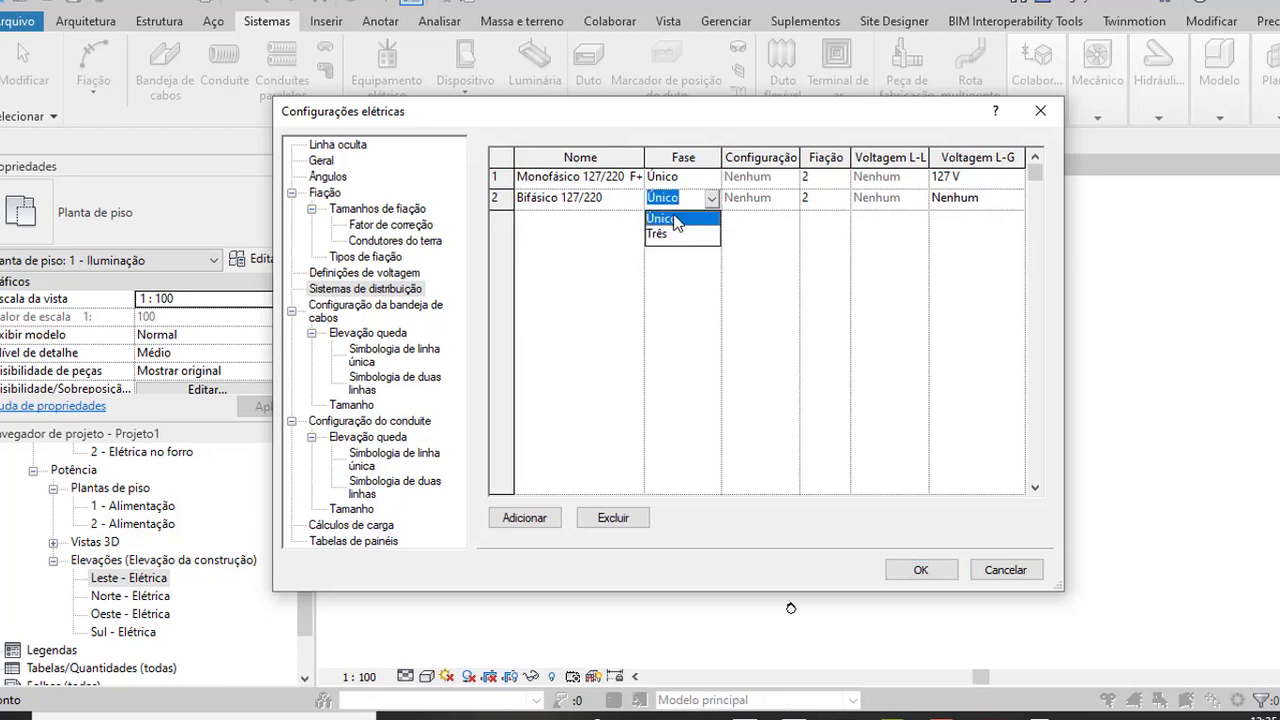
click(710, 205)
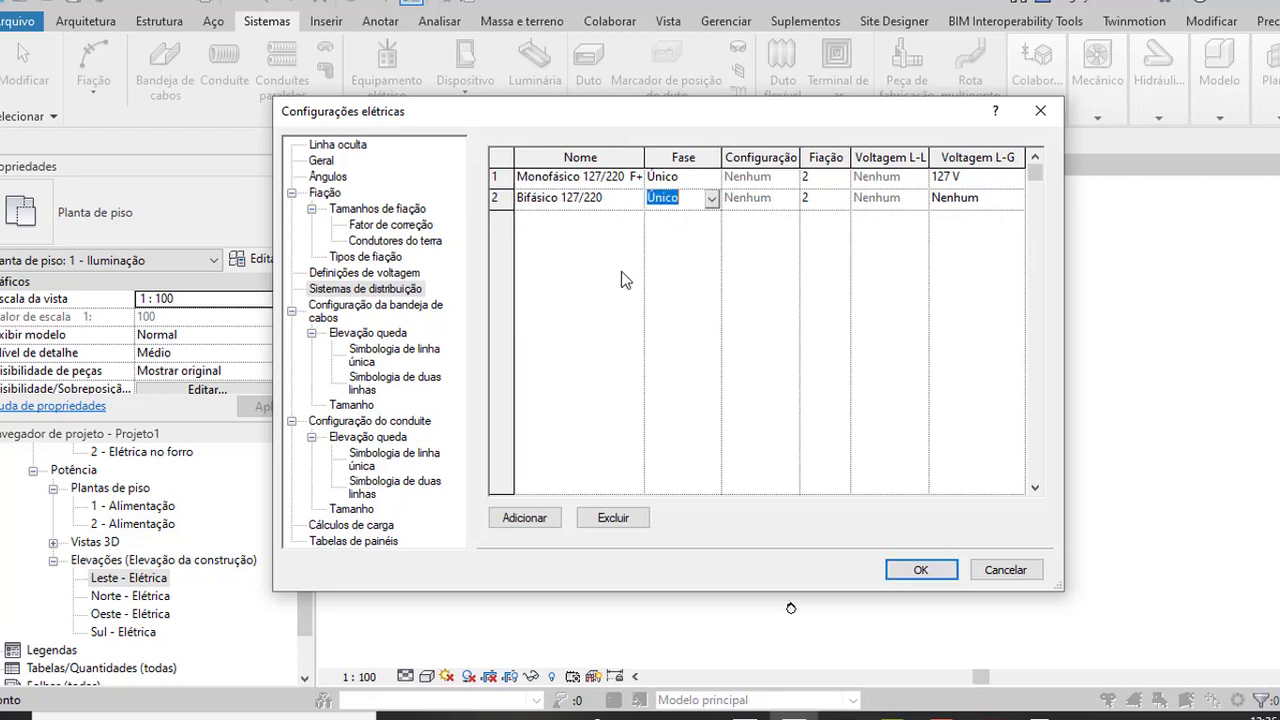
click(830, 200)
click(840, 199)
click(818, 233)
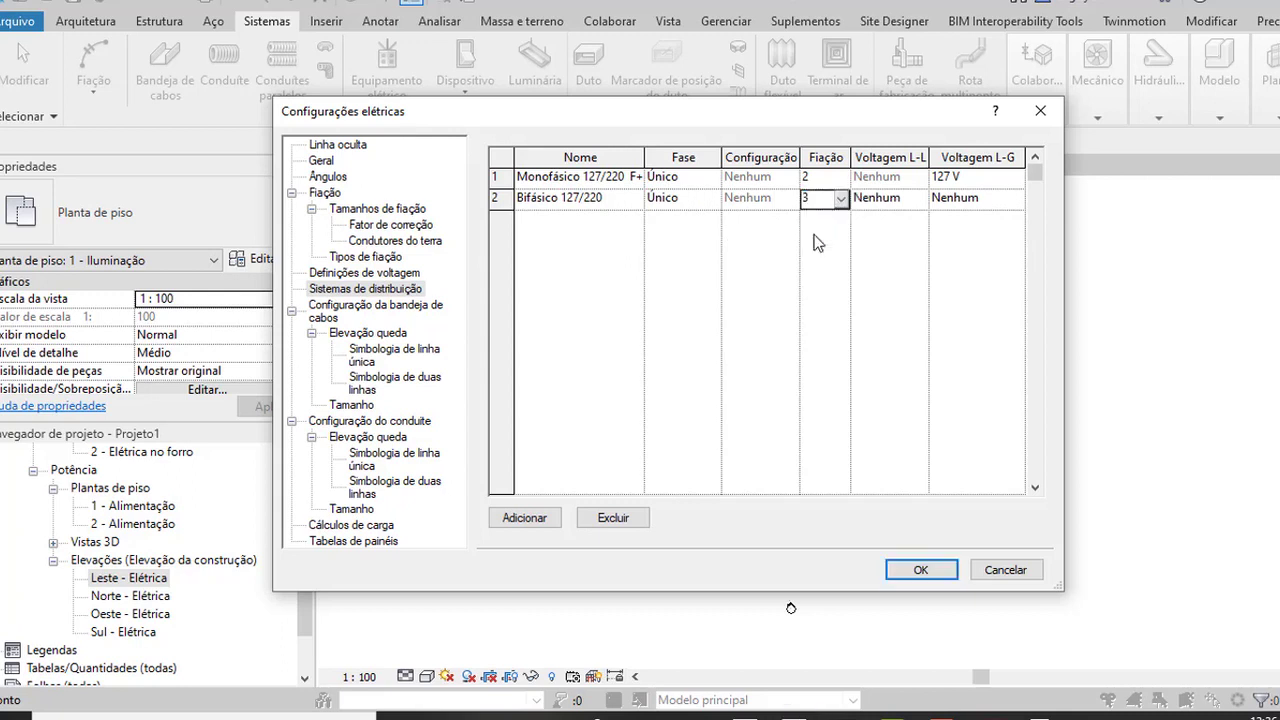
click(994, 204)
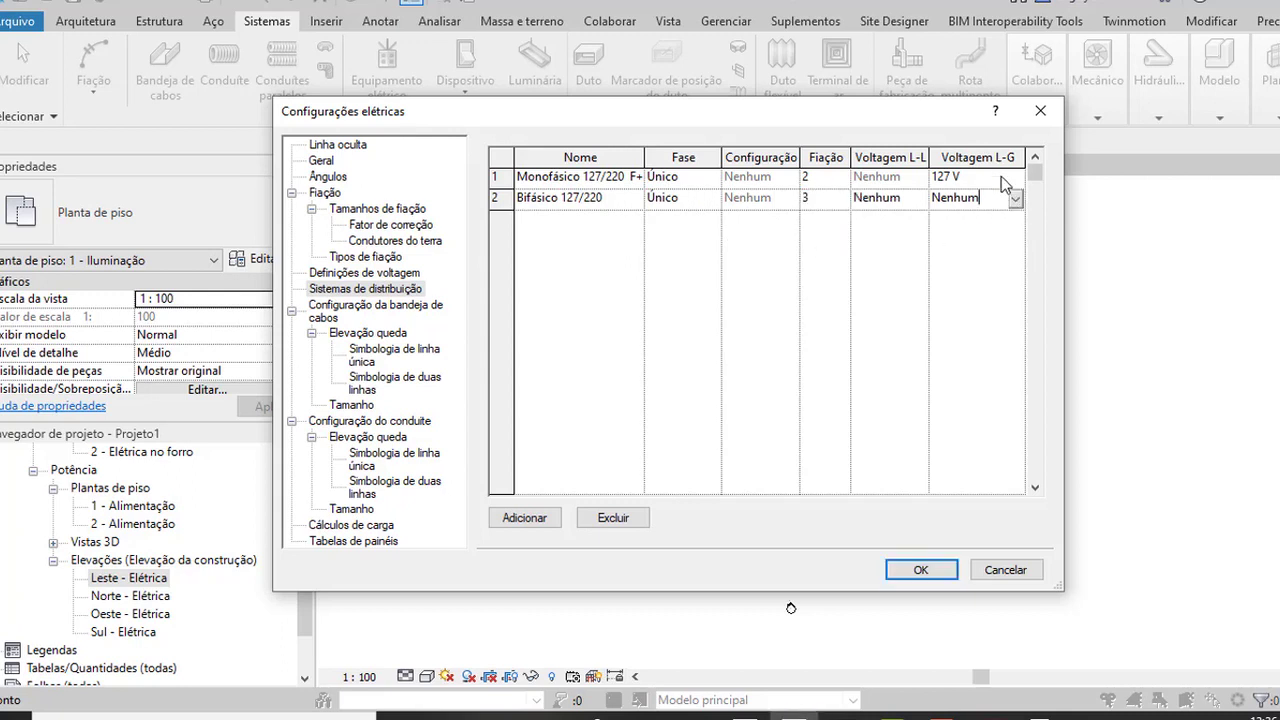
click(1013, 201)
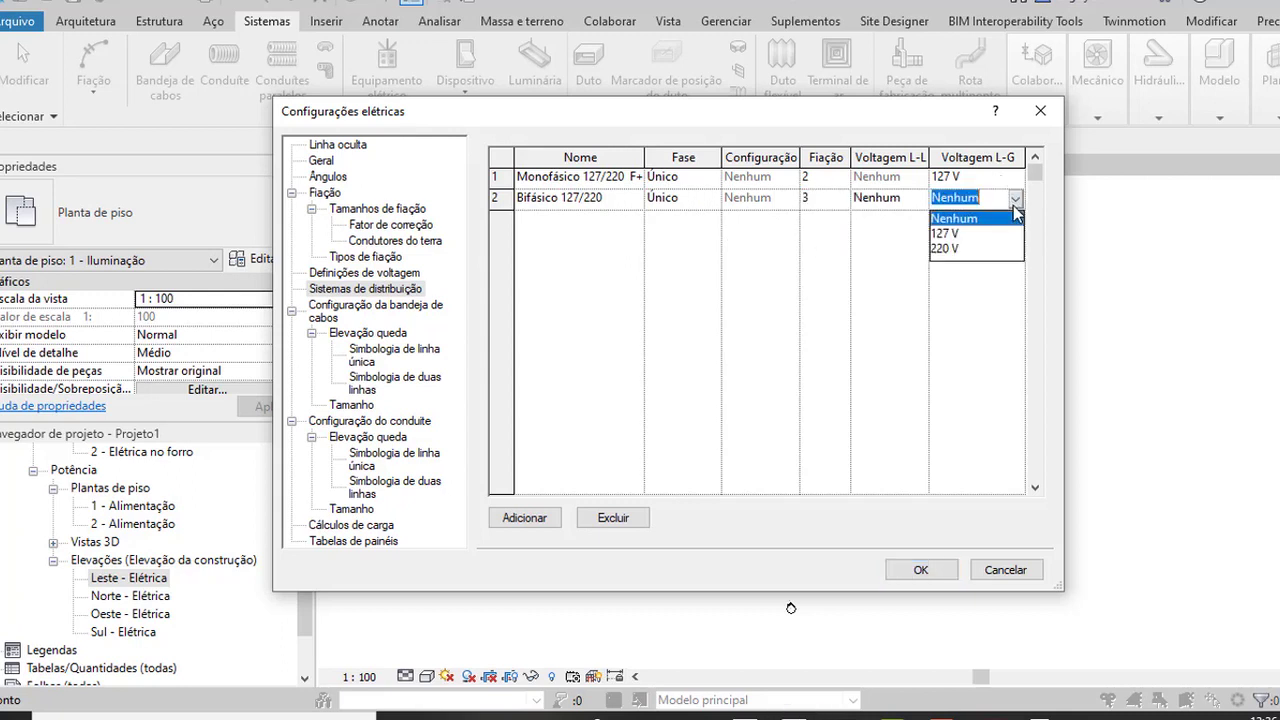
click(958, 234)
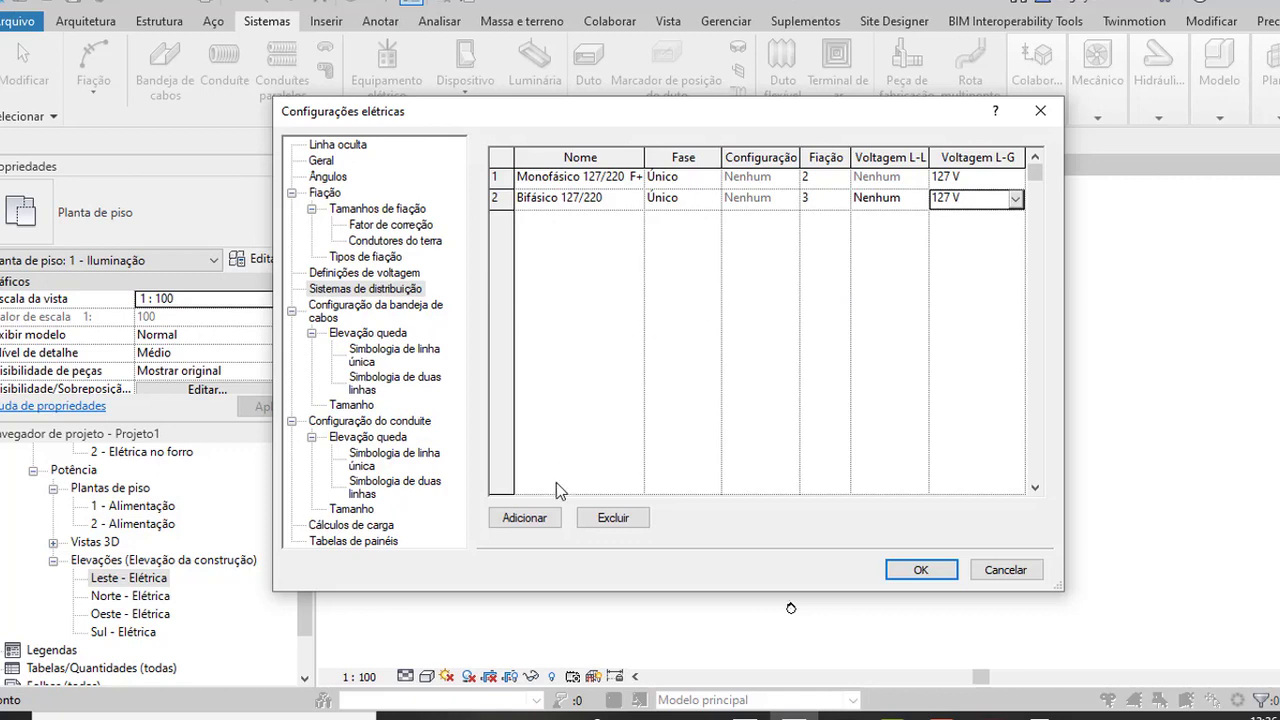
click(528, 520)
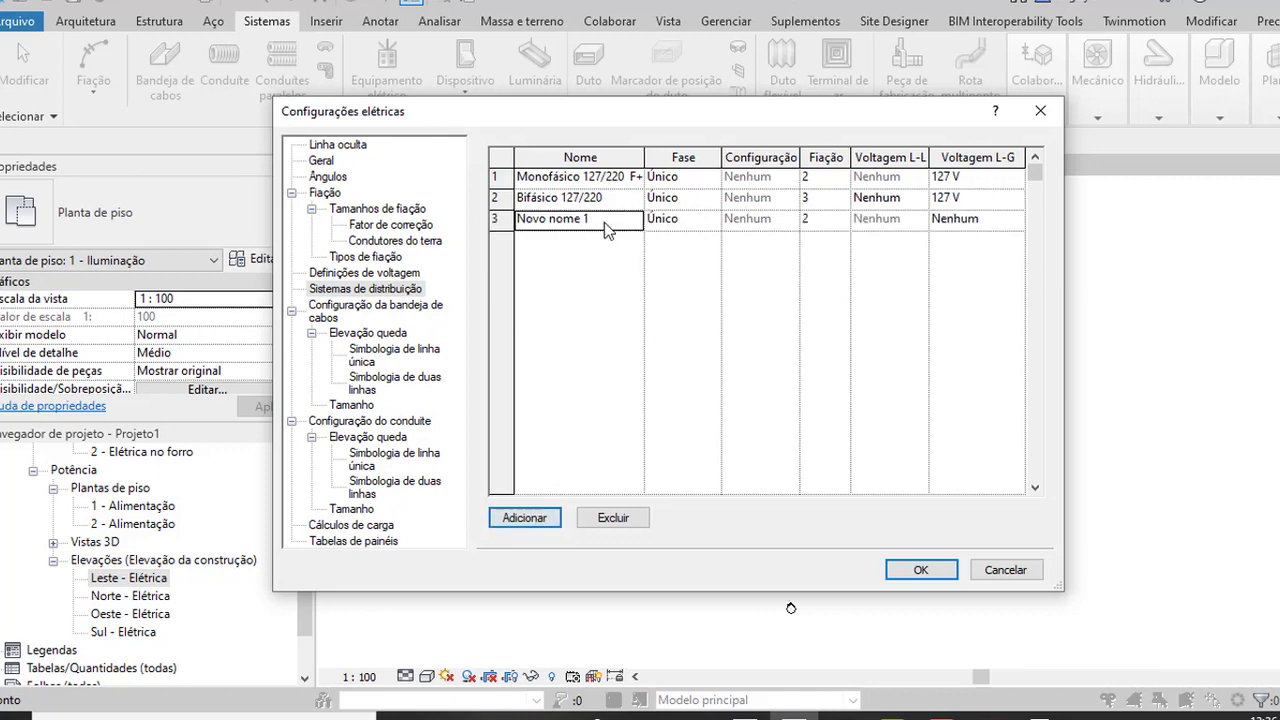
Name the third distribution system 'Trifásico 127/220 F+F+F+N'.
click(604, 222)
text(Tr)
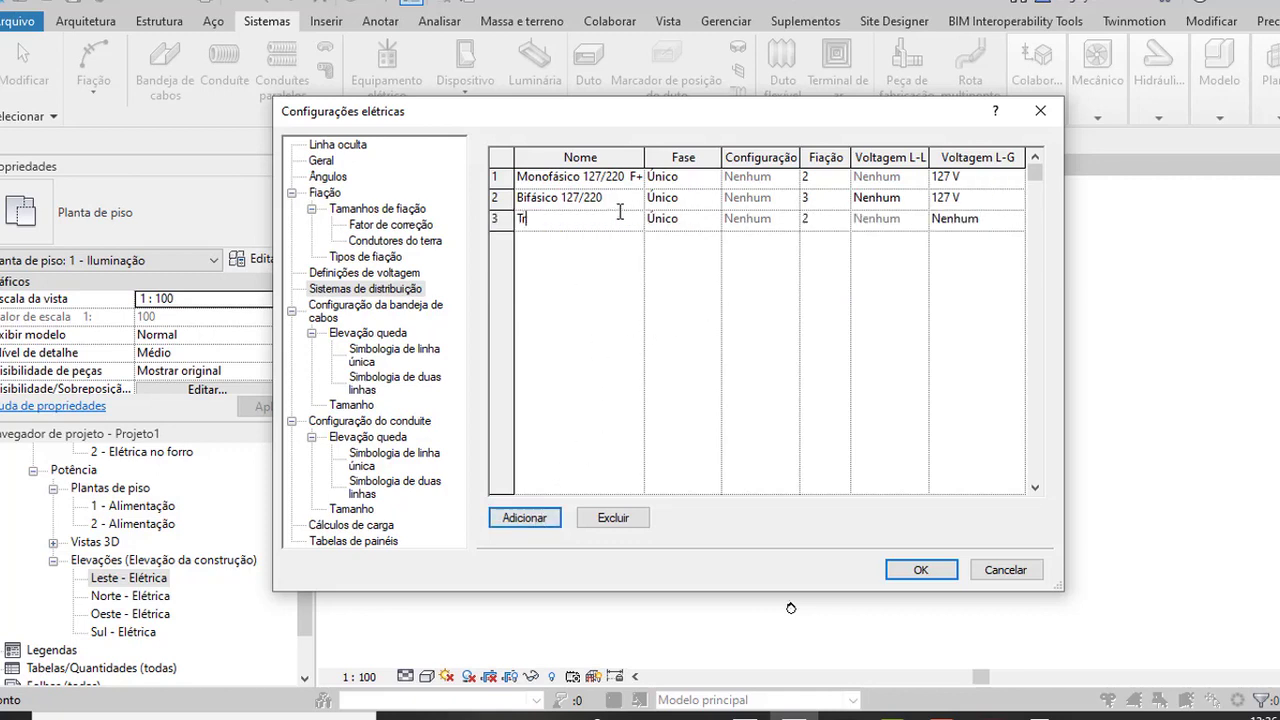
text(if)
text(ásico)
text(1)
text(27)
text(/)
text(2)
text(20)
text( F)
text(+)
text(F)
text(N)
text(+T)
click(627, 256)
text(+N)
click(612, 203)
text(F+F+N)
Make Trifásico three-phase (Três) with 4 wires and 220 V line-to-line.
click(690, 220)
click(711, 220)
click(688, 256)
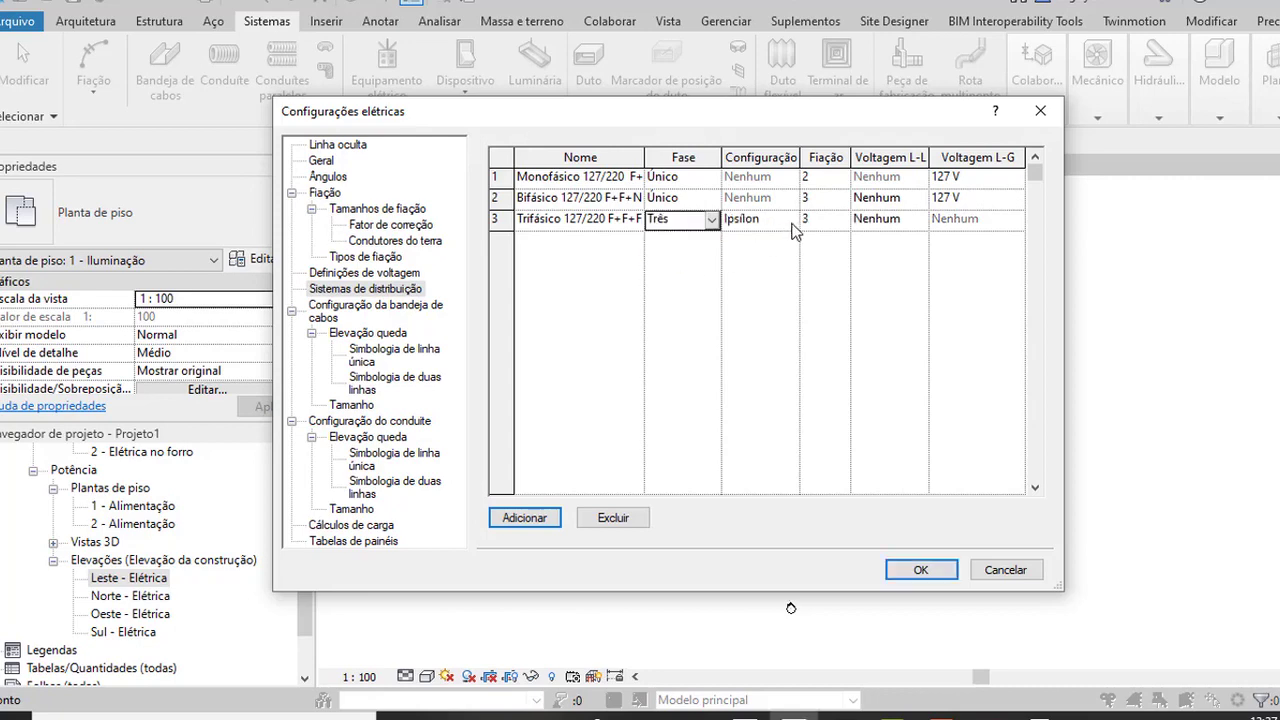
click(880, 219)
click(883, 271)
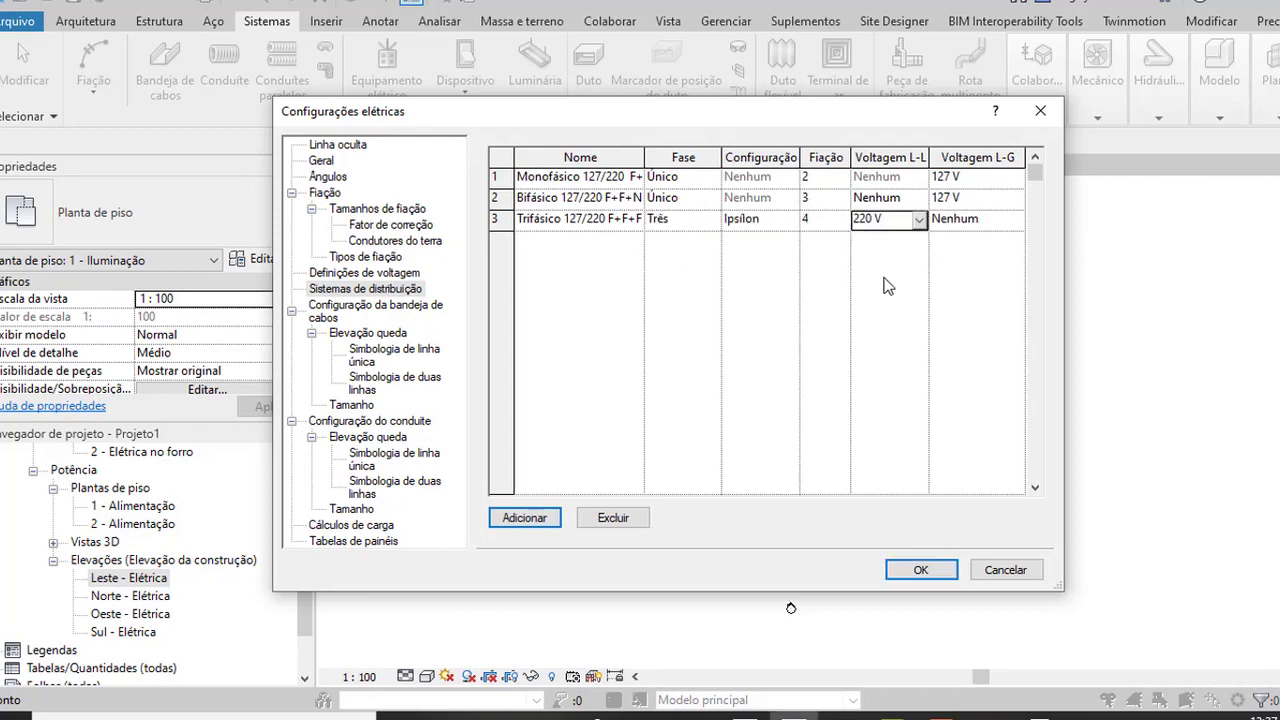
Set Bifásico's line-to-line voltage to 220 V and Trifásico's line-to-ground voltage to 127 V.
click(902, 200)
click(922, 202)
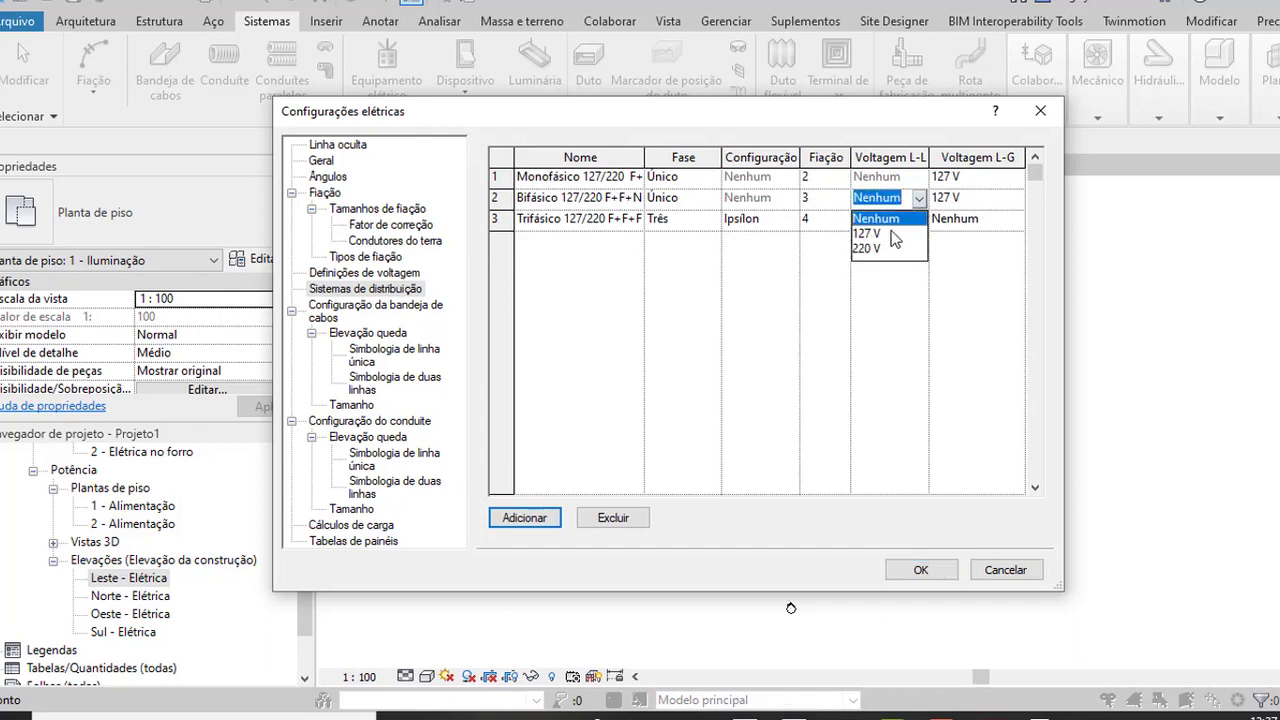
click(891, 247)
click(978, 222)
click(1013, 222)
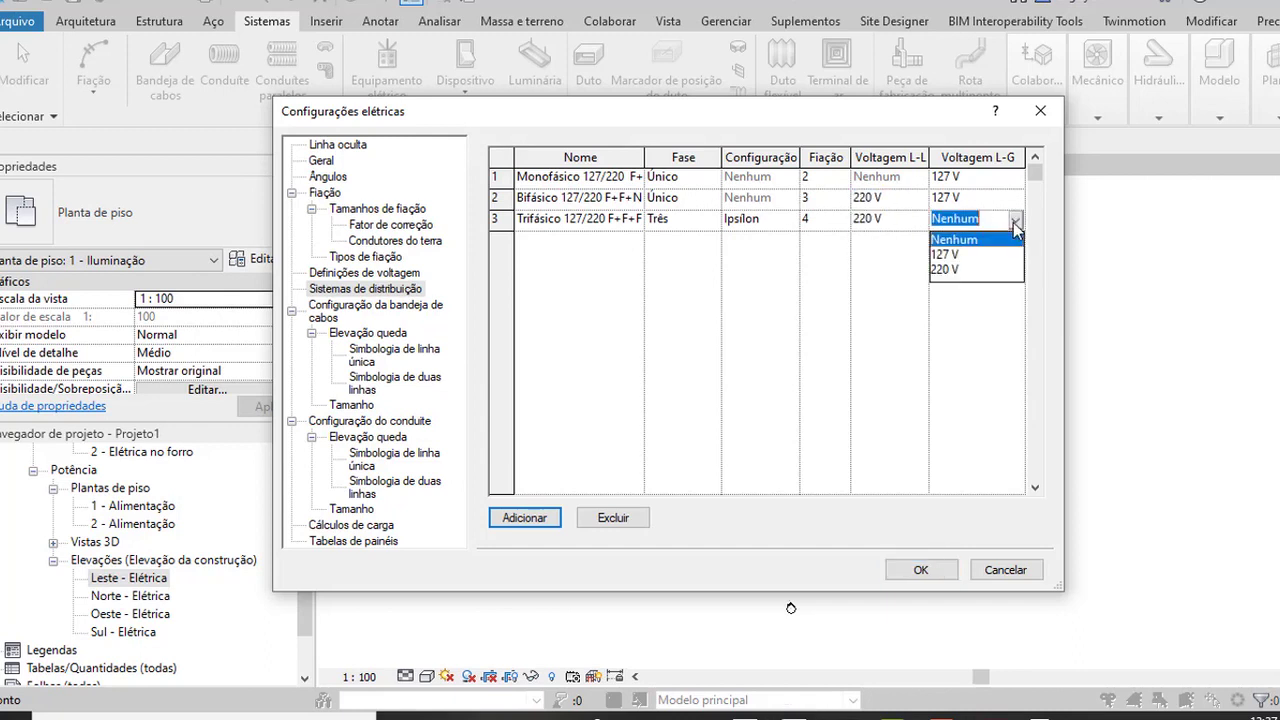
click(984, 251)
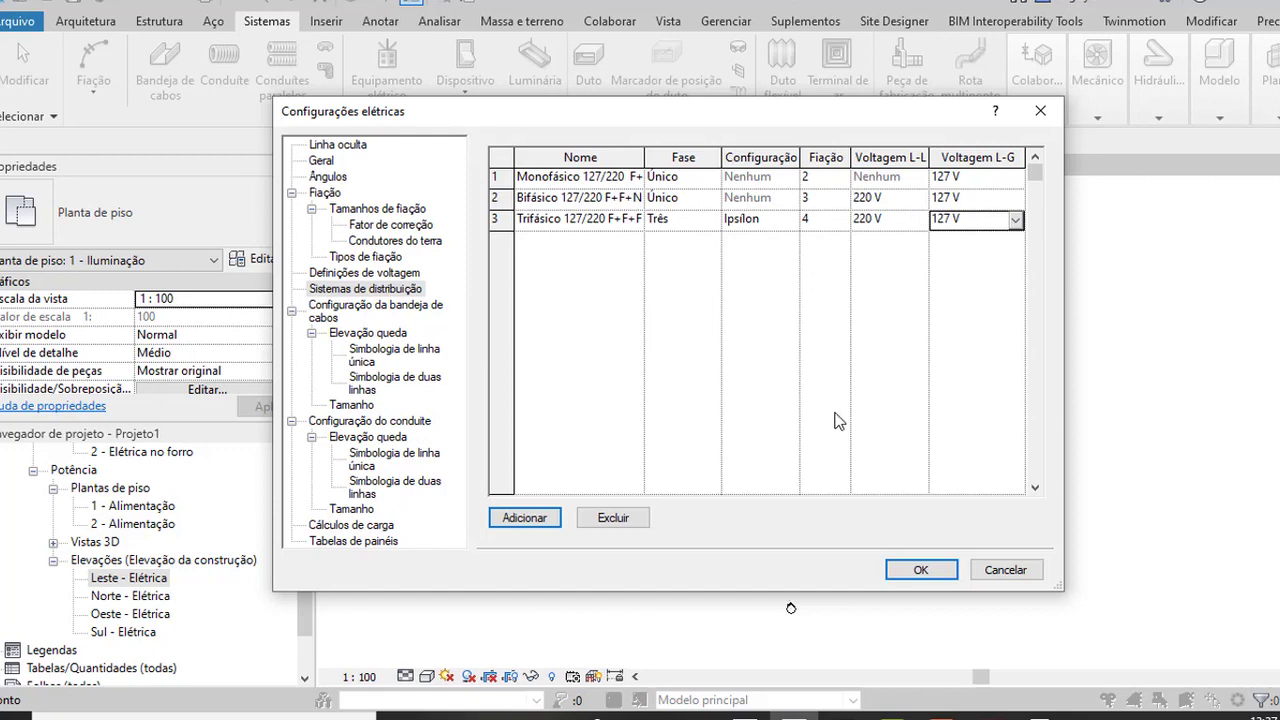
Close Electrical Settings with OK and save the project as 'Meu template Elétrico.rvt' in Documentos.
click(921, 568)
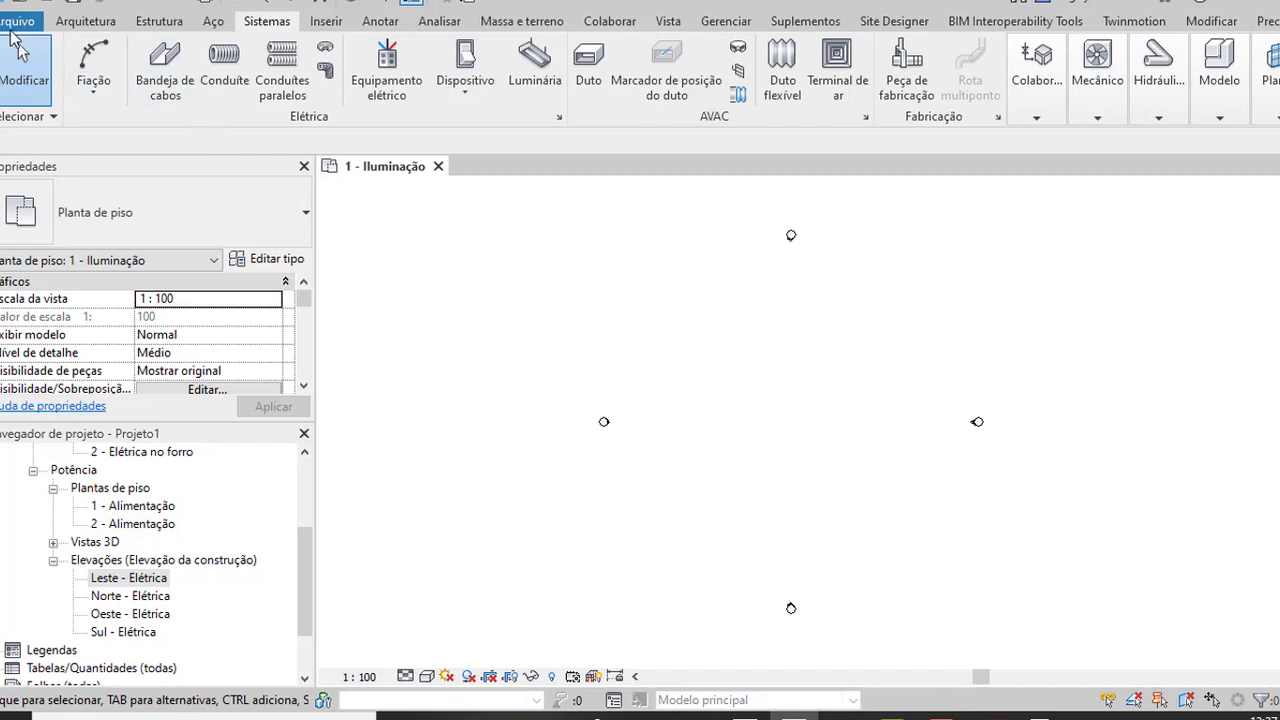
click(14, 24)
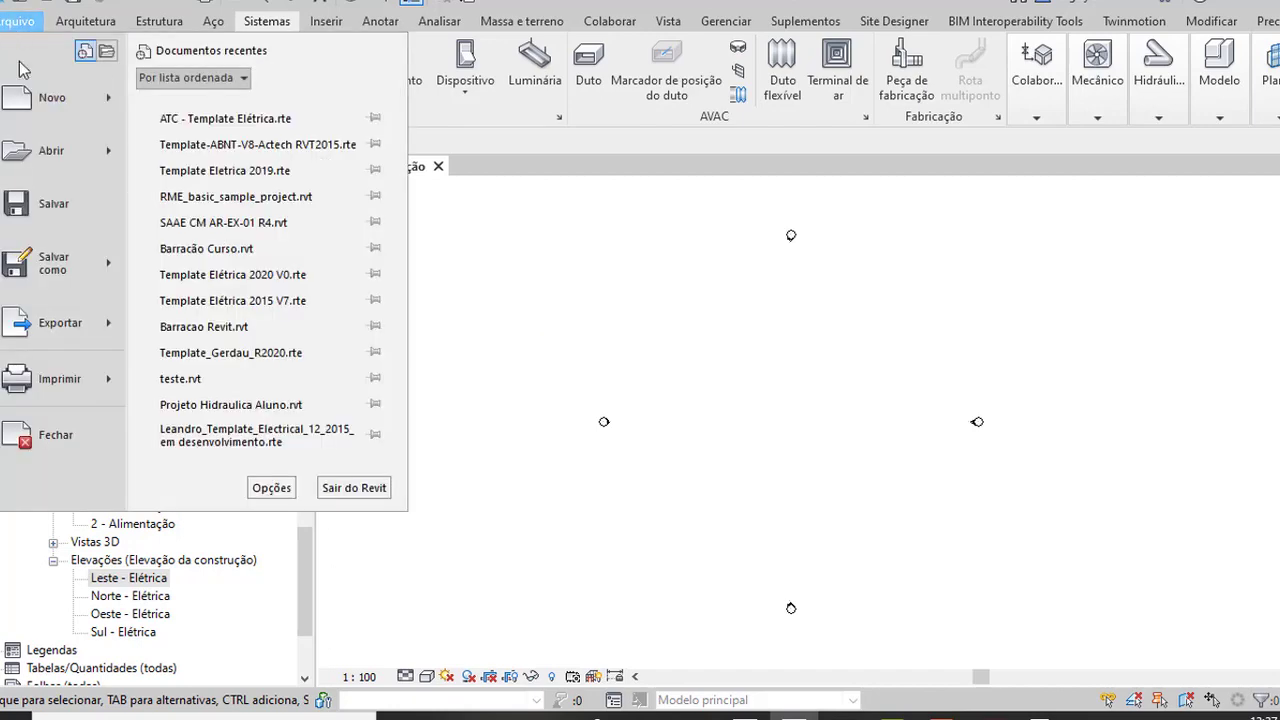
click(43, 210)
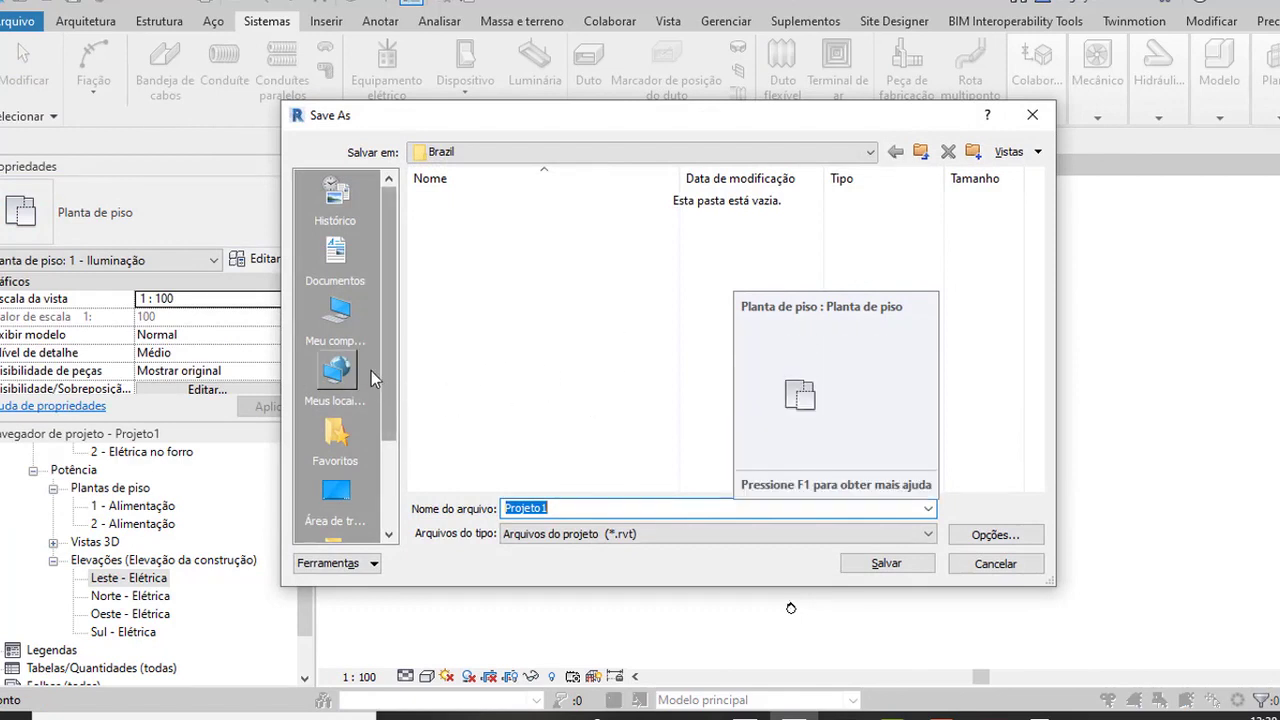
click(335, 255)
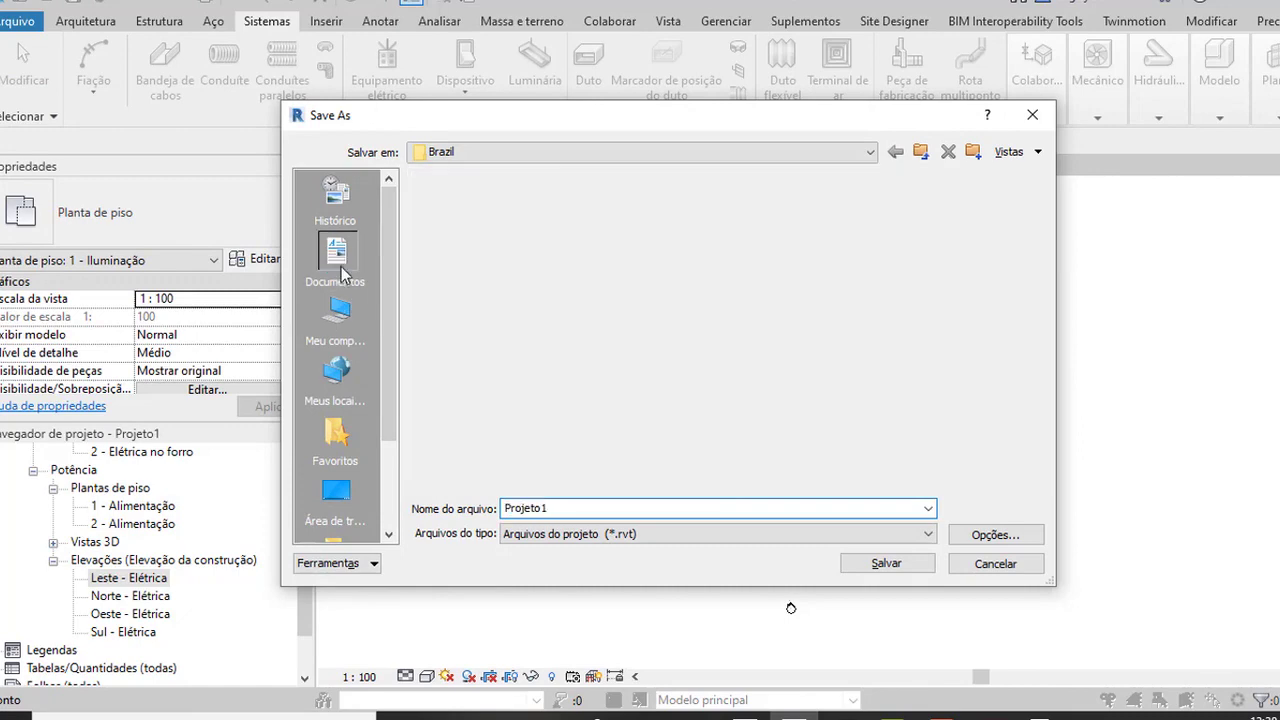
double_click(567, 508)
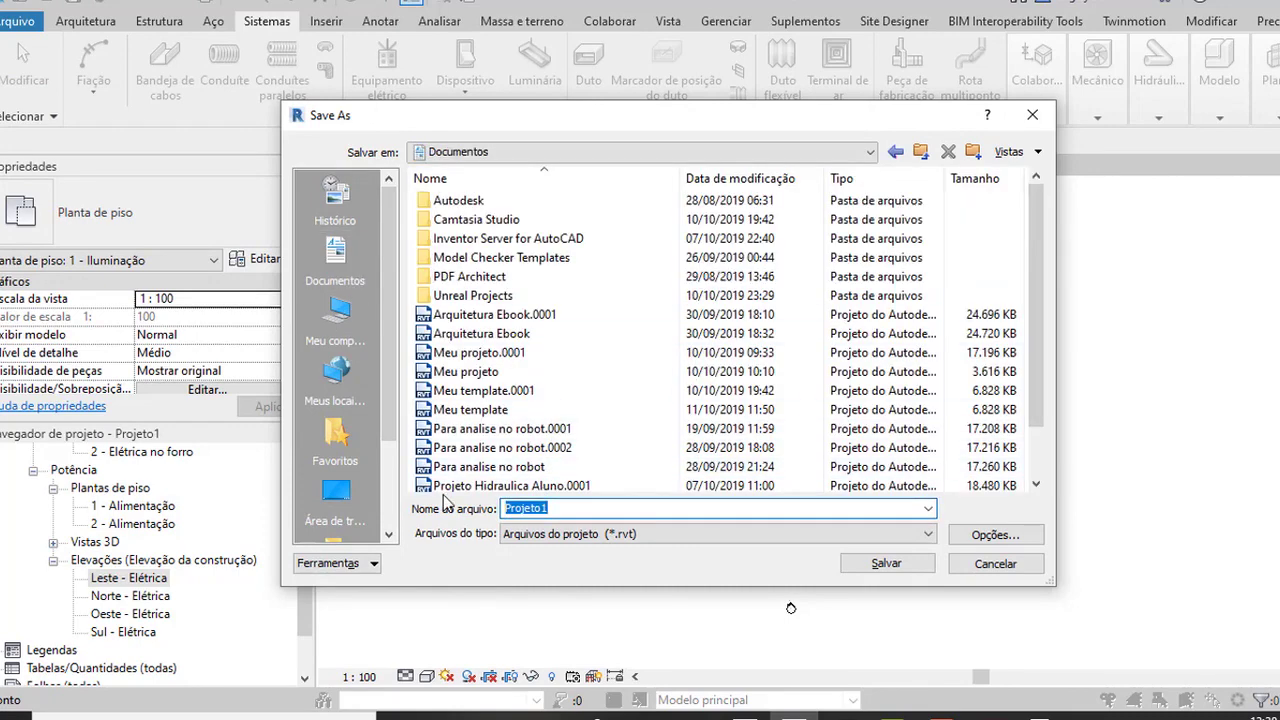
text(Meu tem)
text(plate E)
text(létrico)
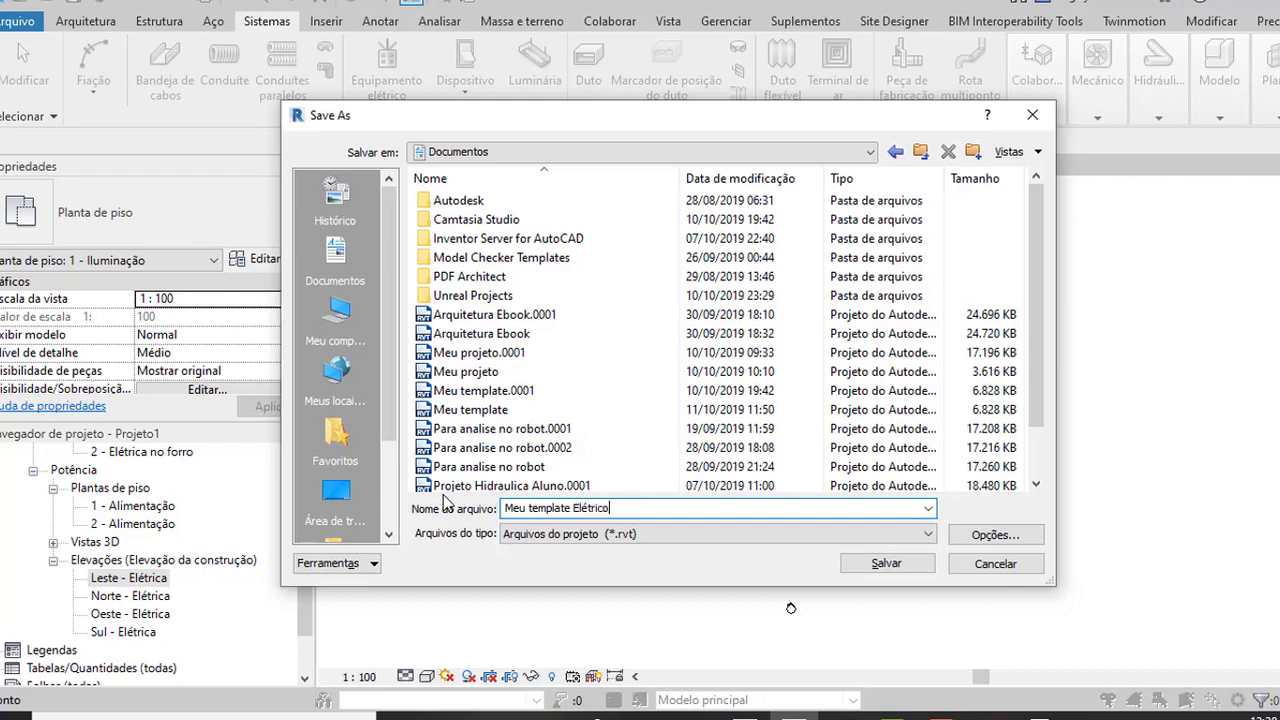
click(903, 566)
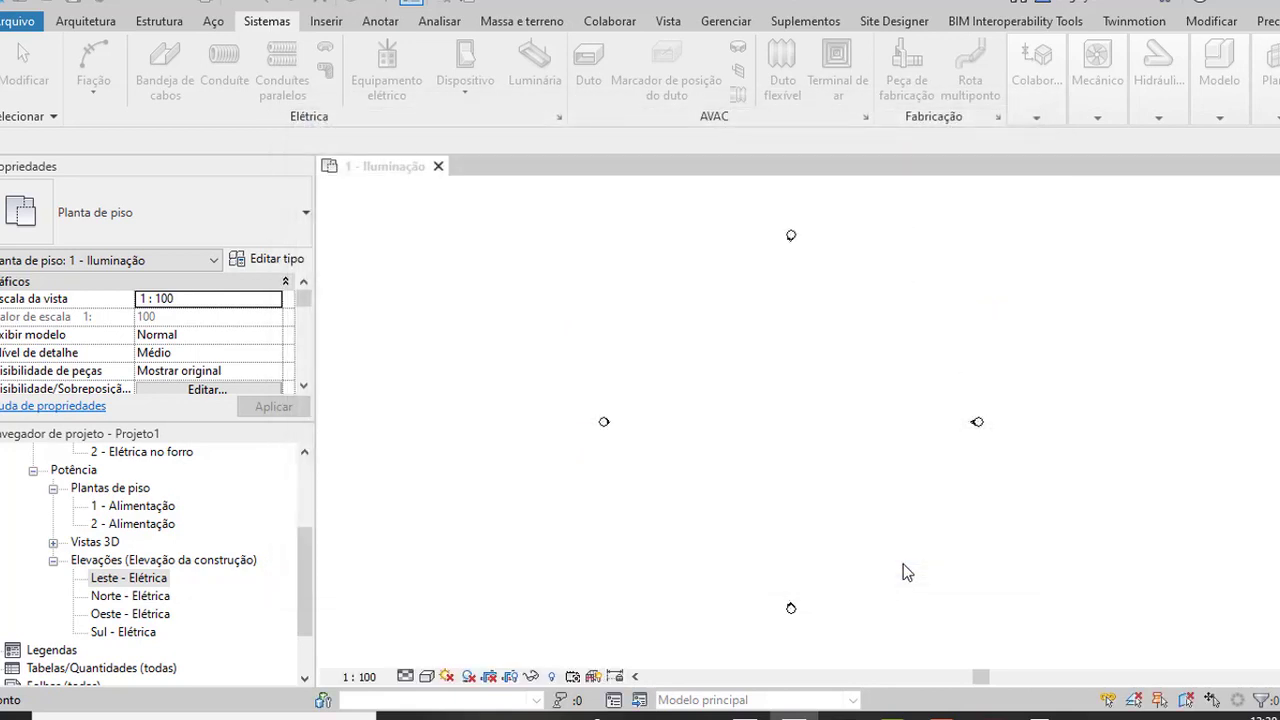